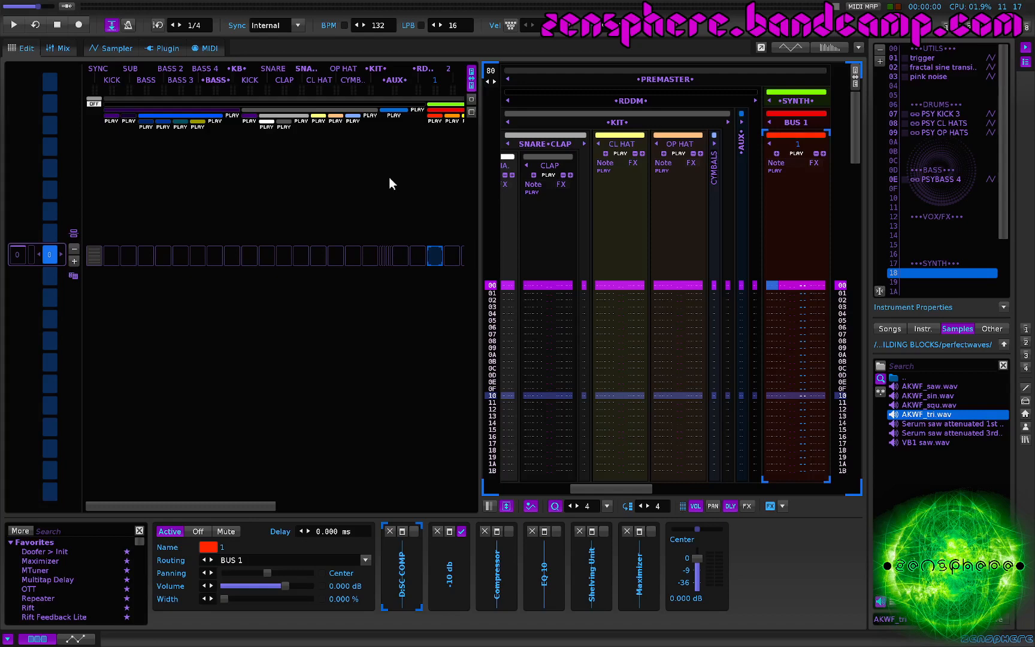
Open the Almost Drums generator from the sampler's waveform editor for the empty instrument slot 18
key("F6")
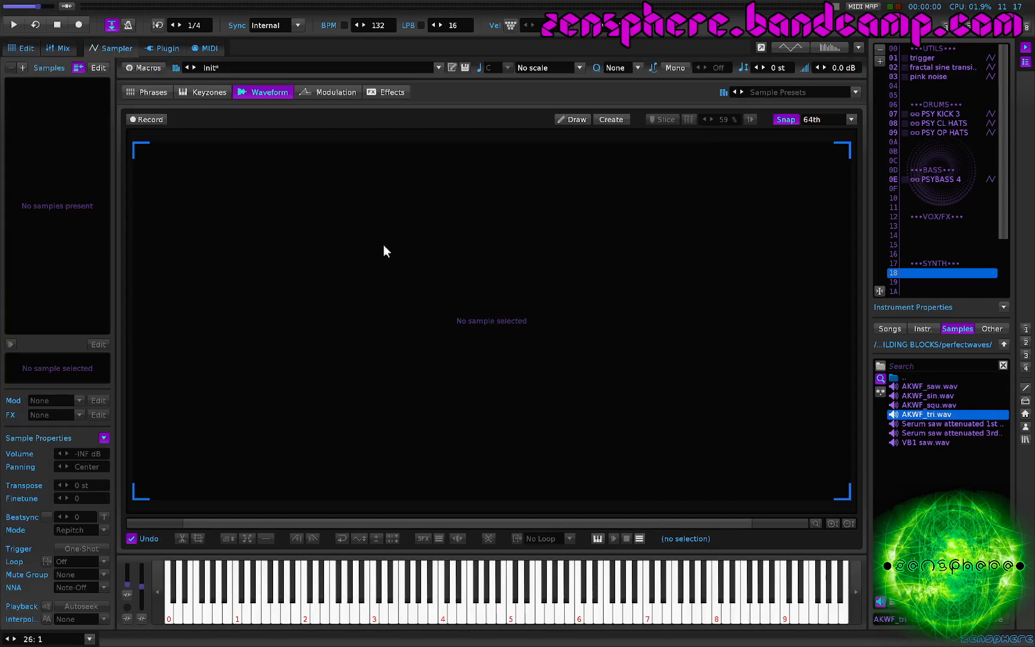
right_click(416, 276)
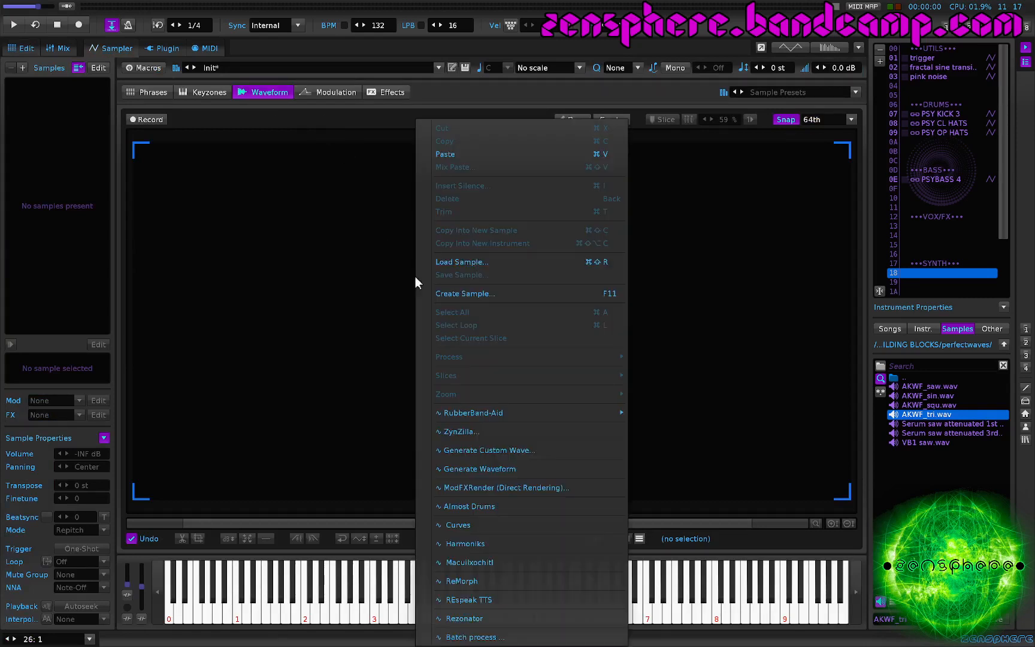
left_click(481, 508)
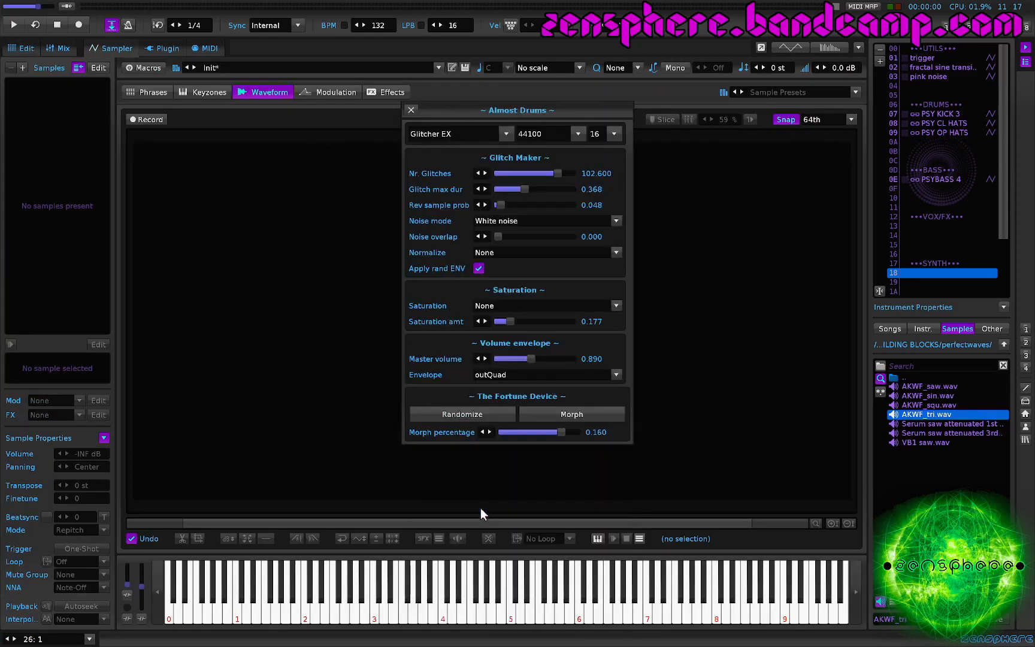
left_click(411, 110)
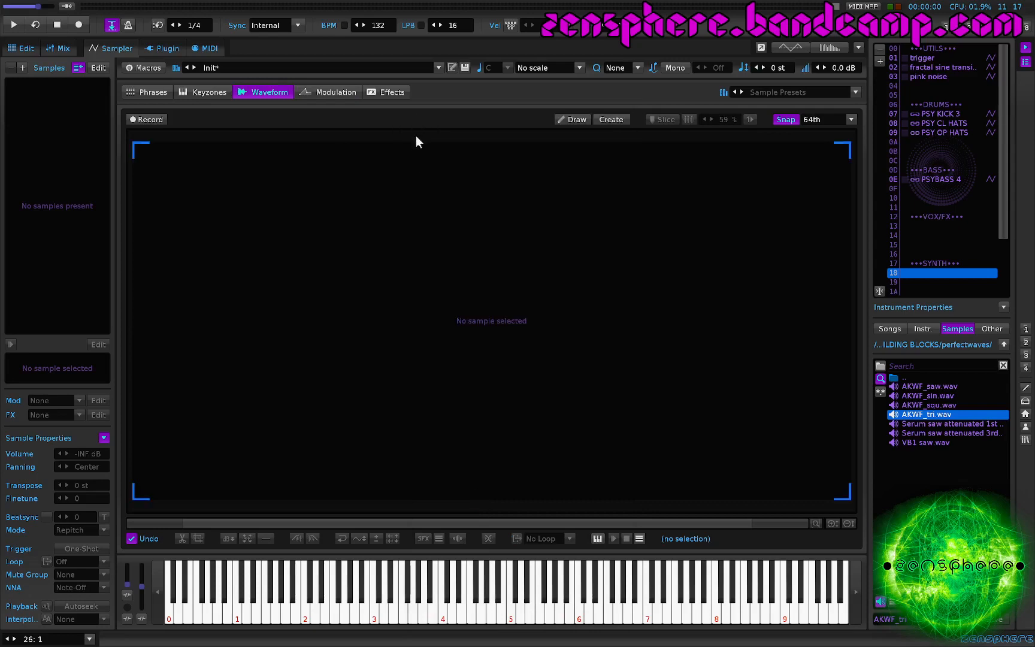
key("alt+a")
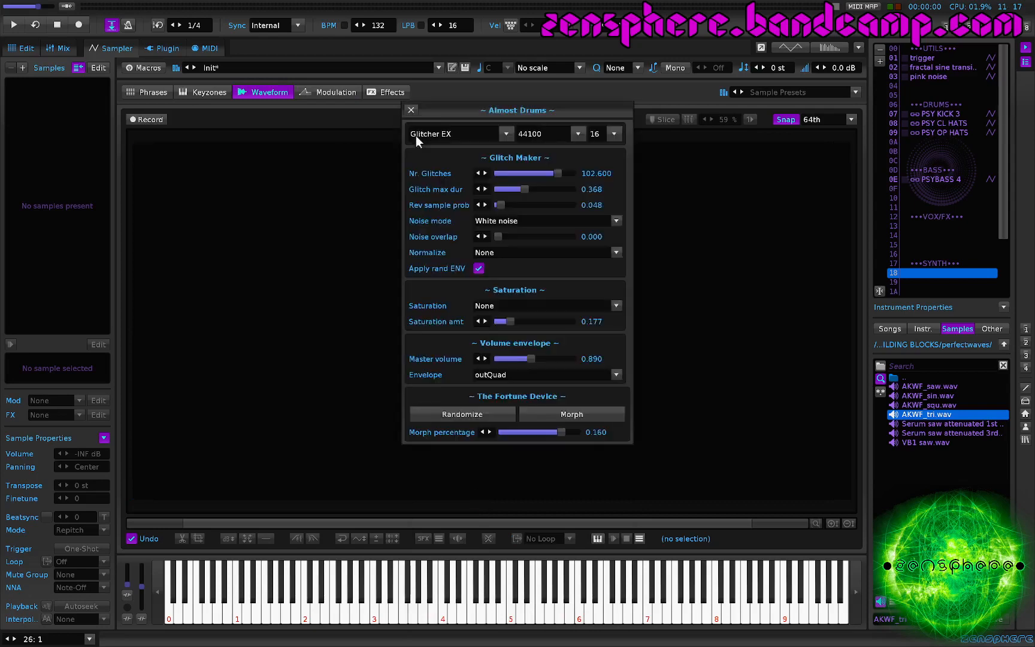
Browse through the Almost Drums generator types and settle on Kicks & Blips
scroll(436, 133, "down", 1)
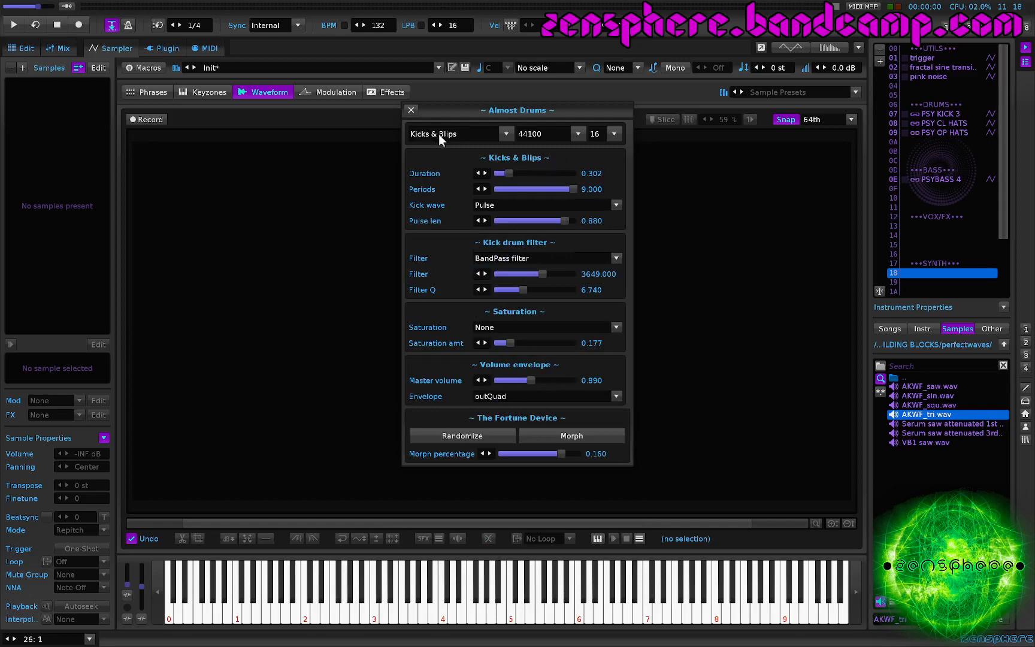
scroll(478, 135, "down", 1)
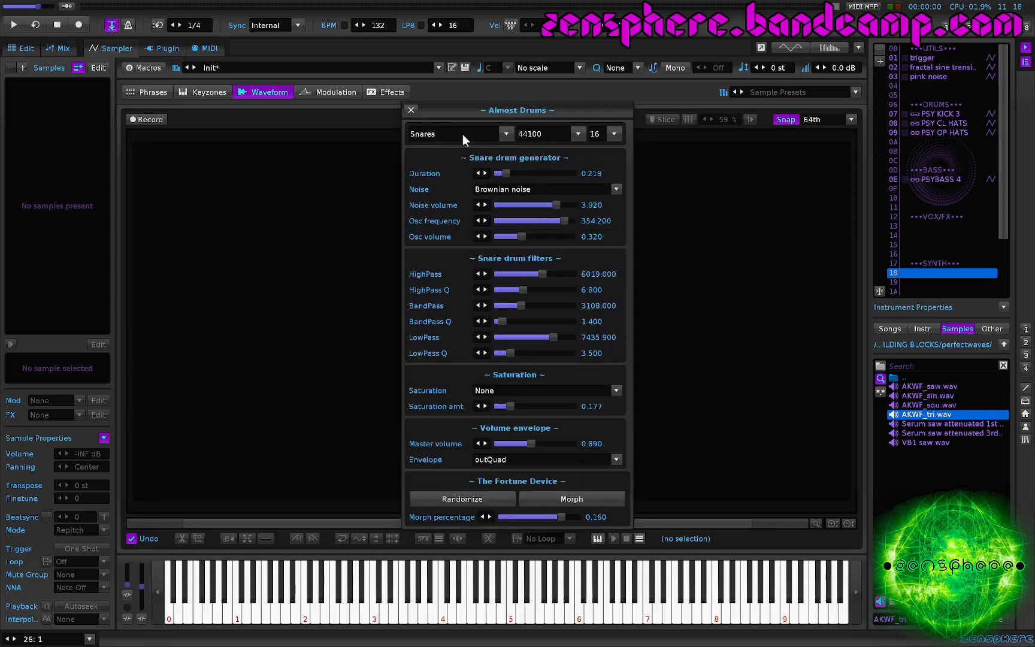
scroll(463, 134, "down", 1)
scroll(463, 134, "down", 1)
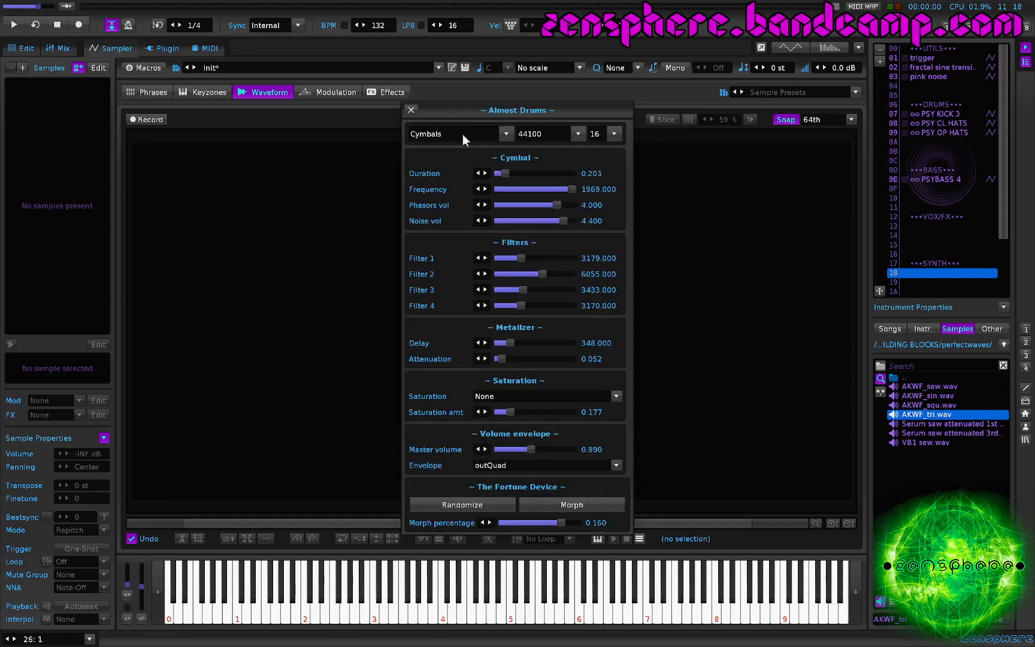
scroll(462, 135, "down", 1)
scroll(462, 135, "down", 1)
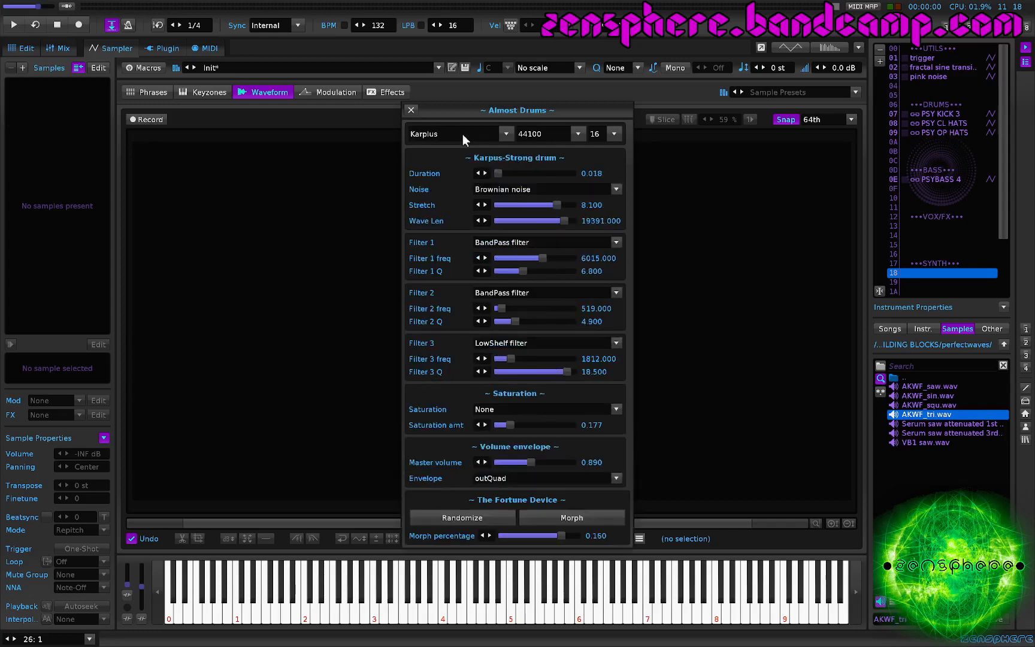
scroll(462, 135, "down", 1)
scroll(462, 134, "down", 1)
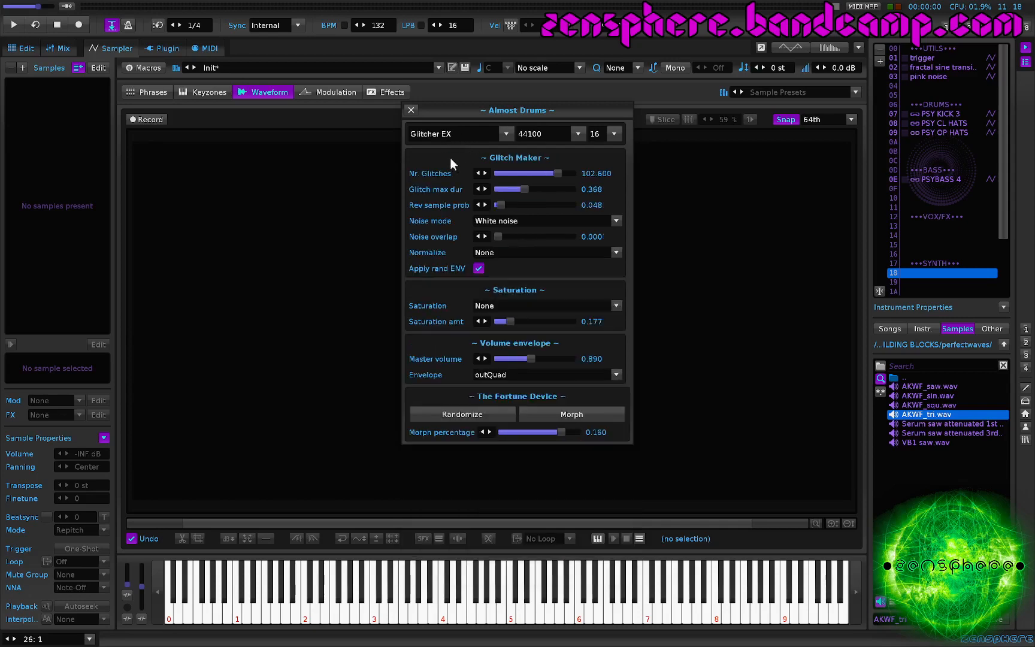
scroll(441, 135, "down", 1)
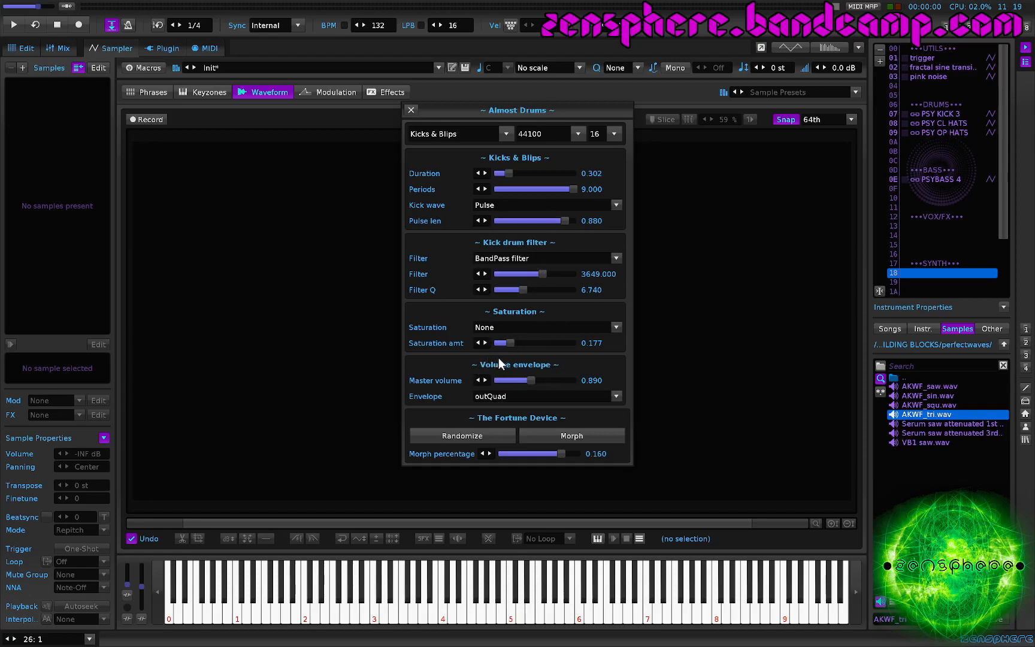
Examine the available volume envelope shapes, sample rates and bit depths for the Kicks & Blips generator, keeping the current choices
left_click(508, 395)
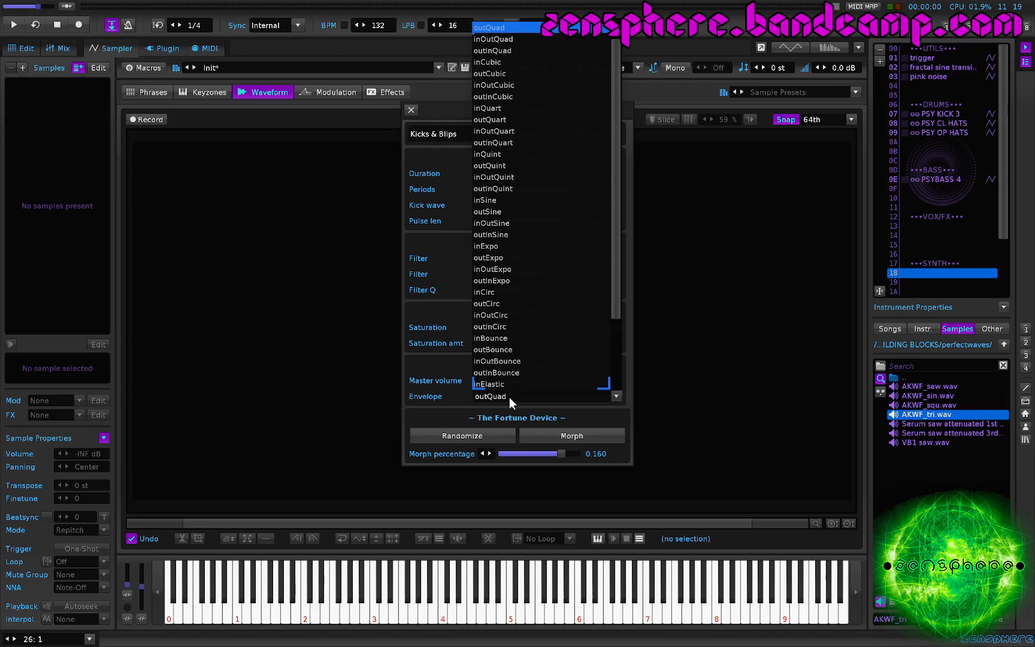
left_click(510, 397)
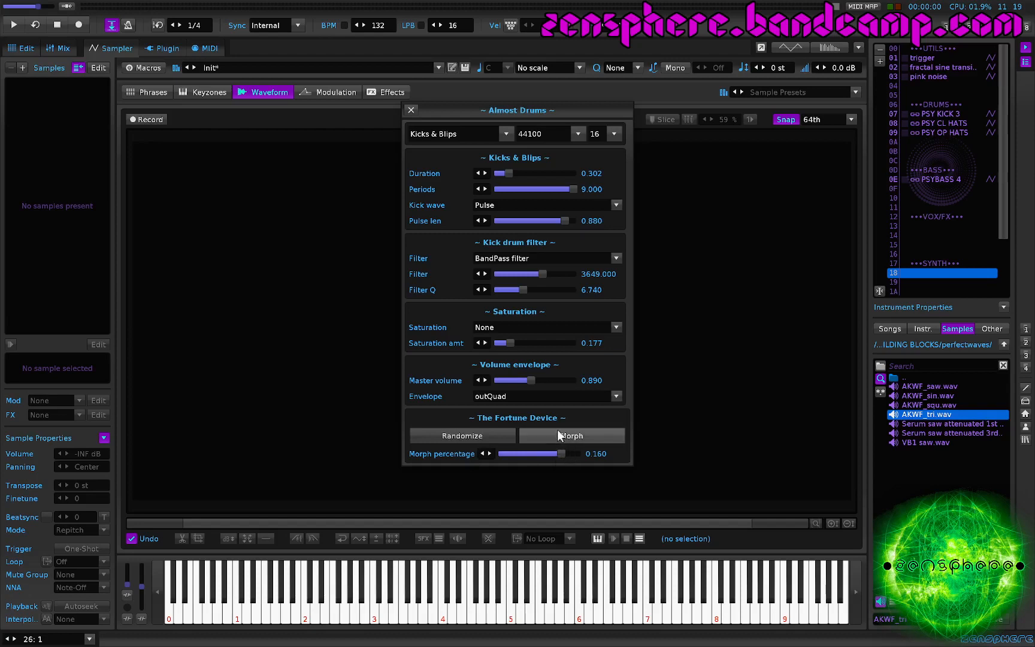
left_click(545, 134)
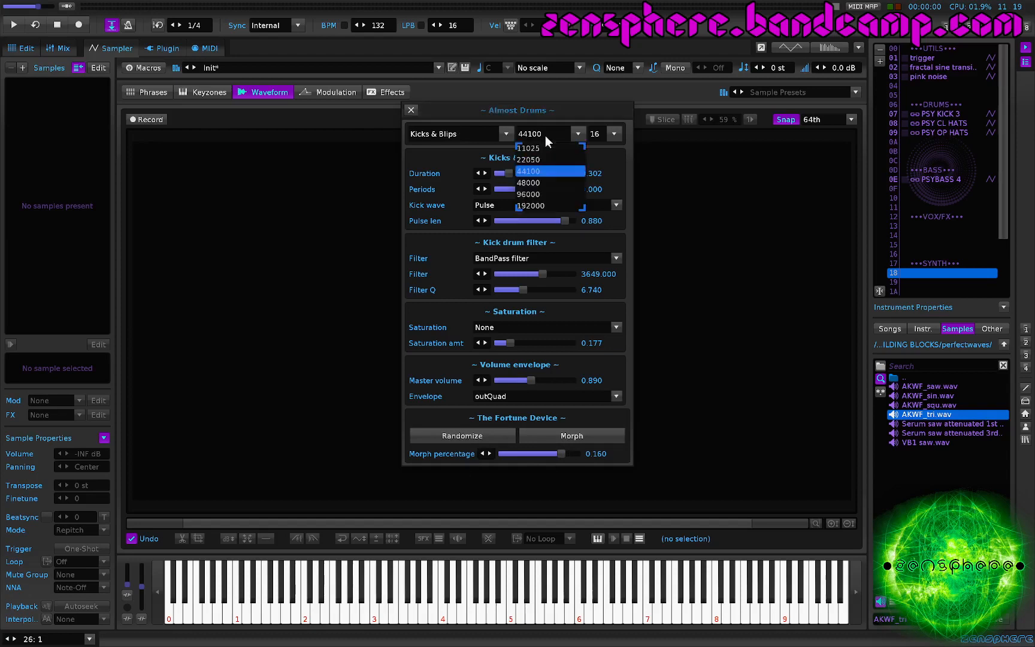
left_click(536, 173)
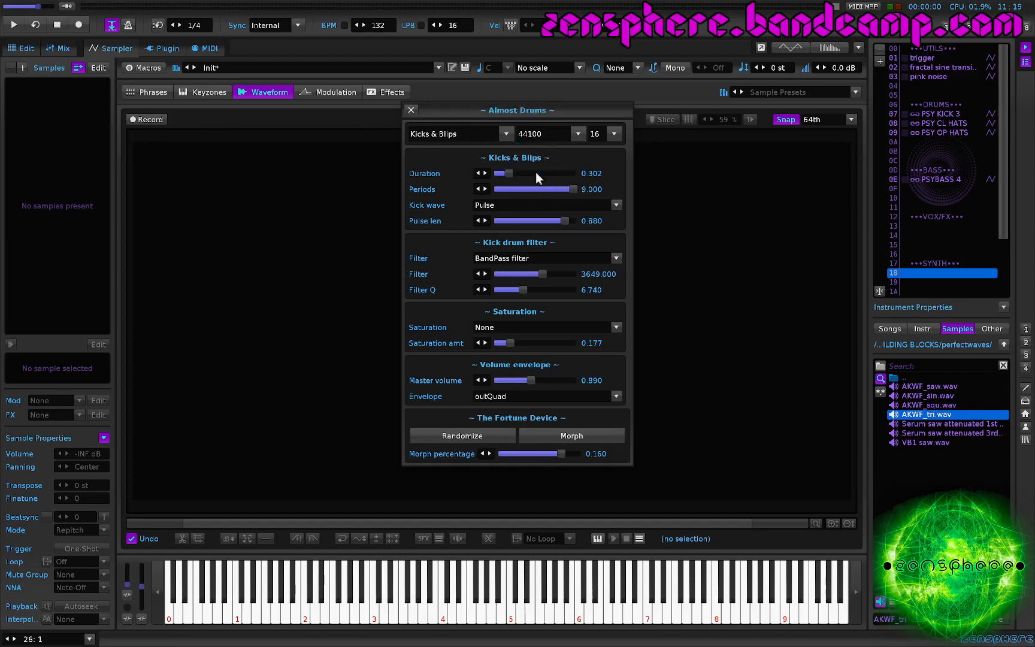
left_click(614, 134)
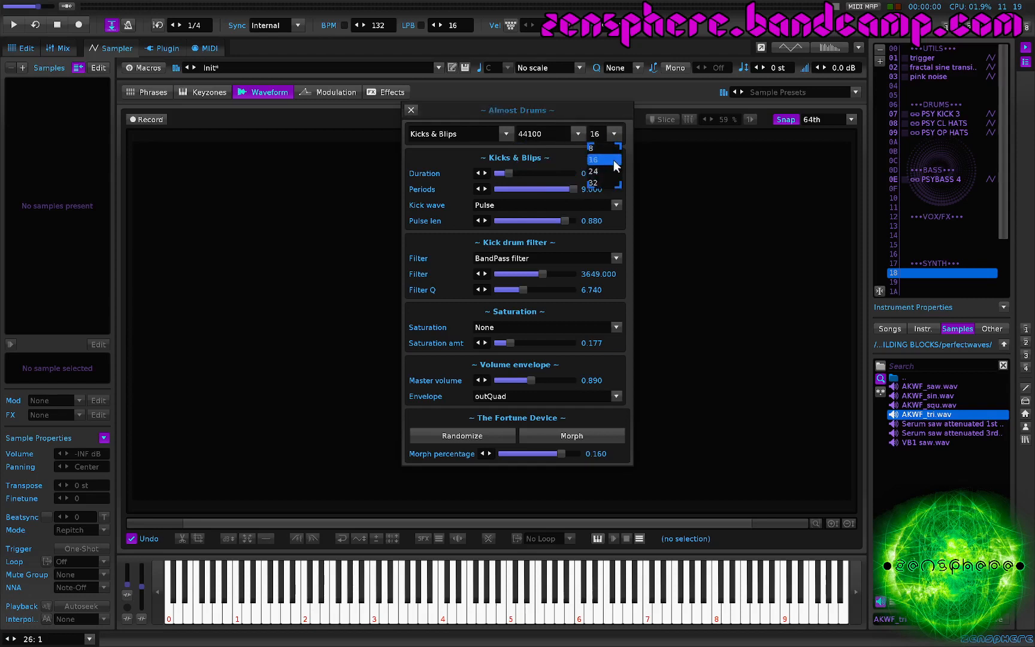
left_click(528, 131)
left_click(539, 129)
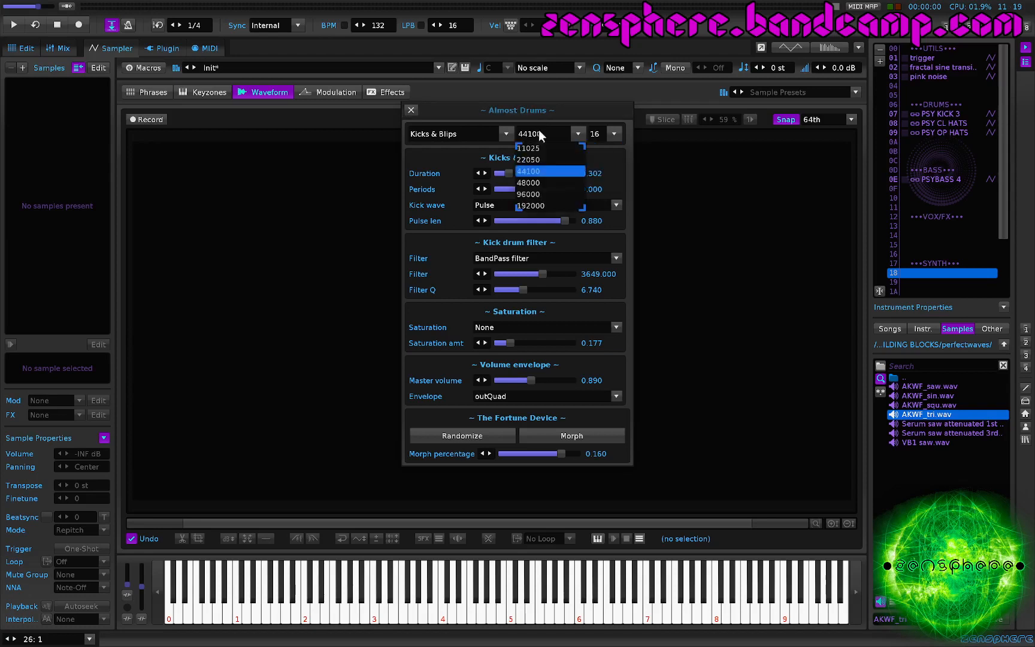
left_click(496, 150)
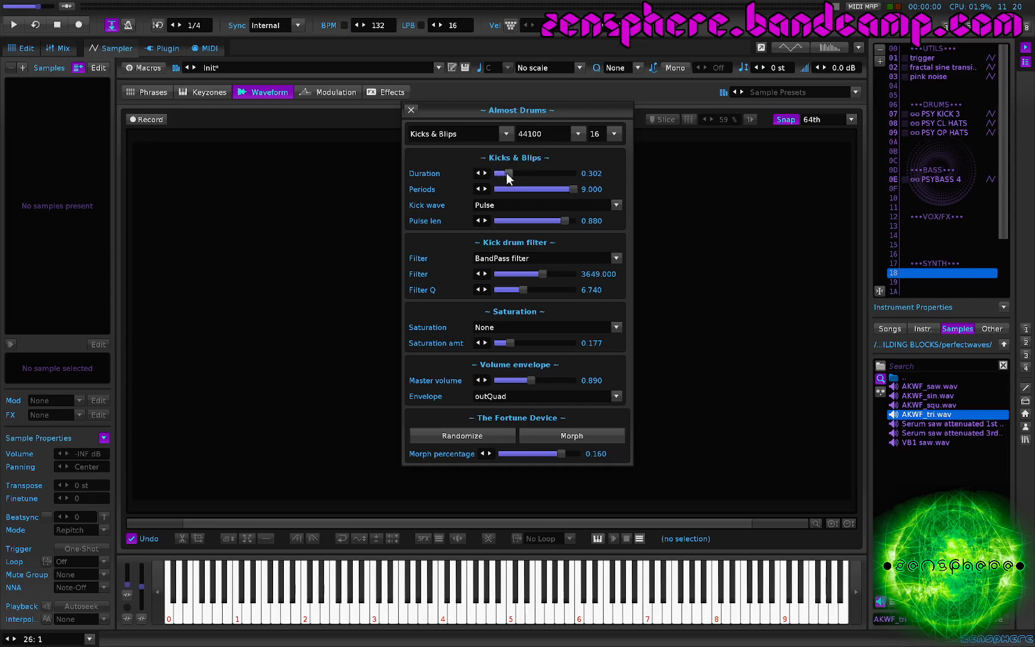
Generate a kick sample with a duration of 0.310 and the Cosine kick wave
left_click_drag(507, 173, 509, 173)
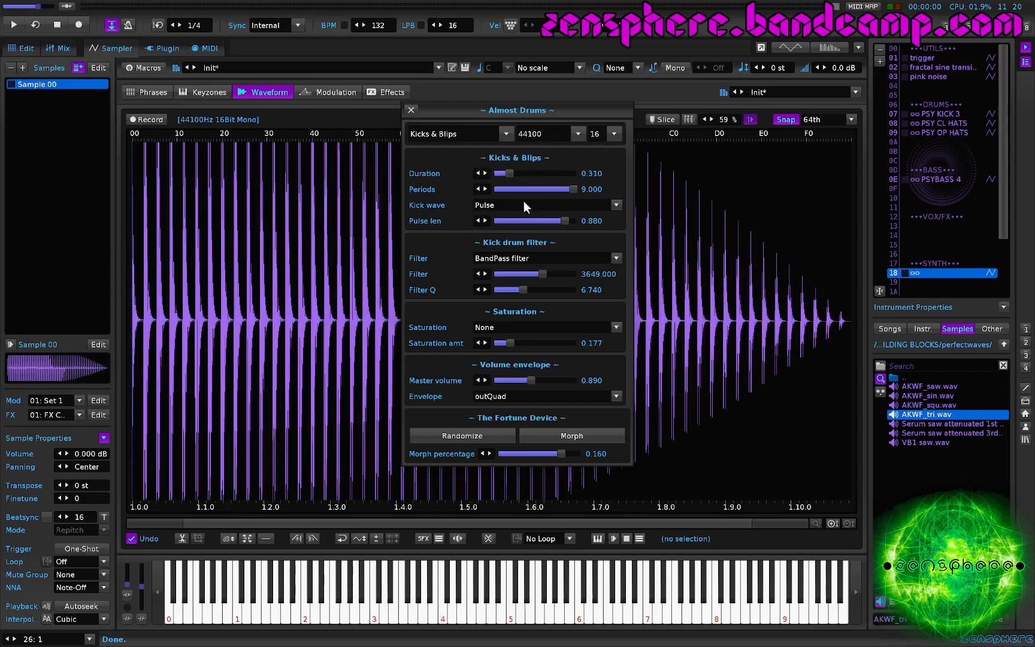
scroll(509, 203, "up", 2)
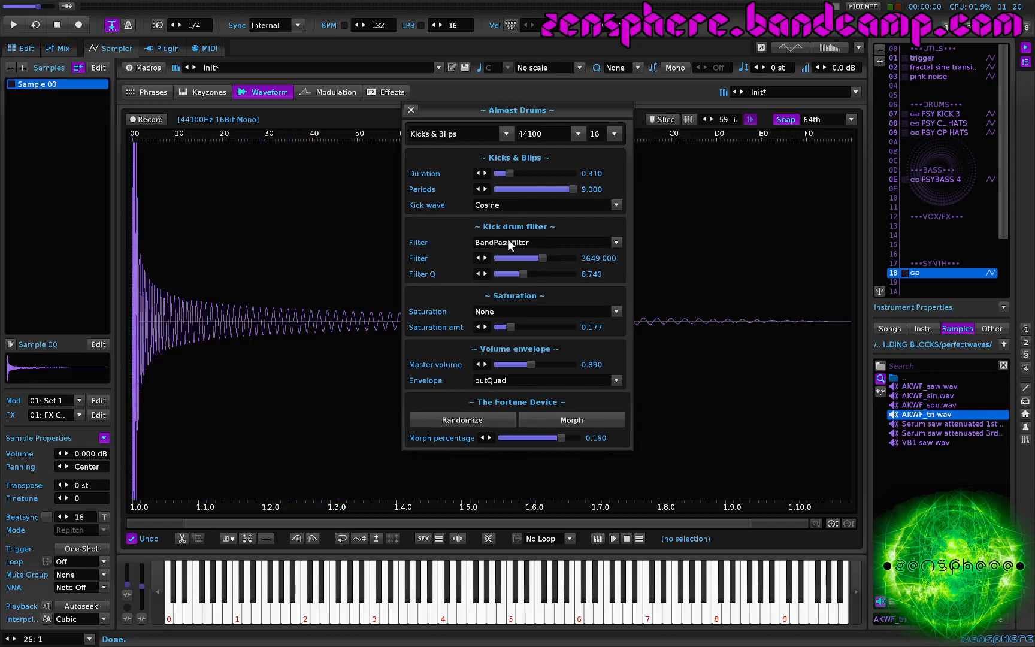
Set the kick drum filter to LowPass with a frequency of about 5470 and a Q of about 3.62
scroll(507, 242, "up", 1)
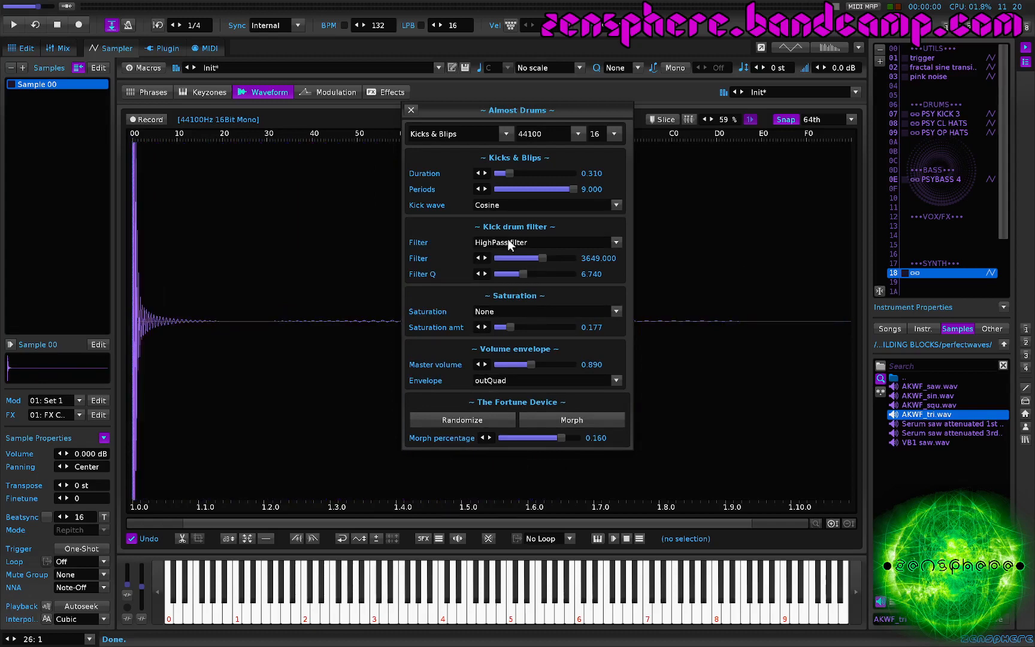
scroll(507, 242, "up", 1)
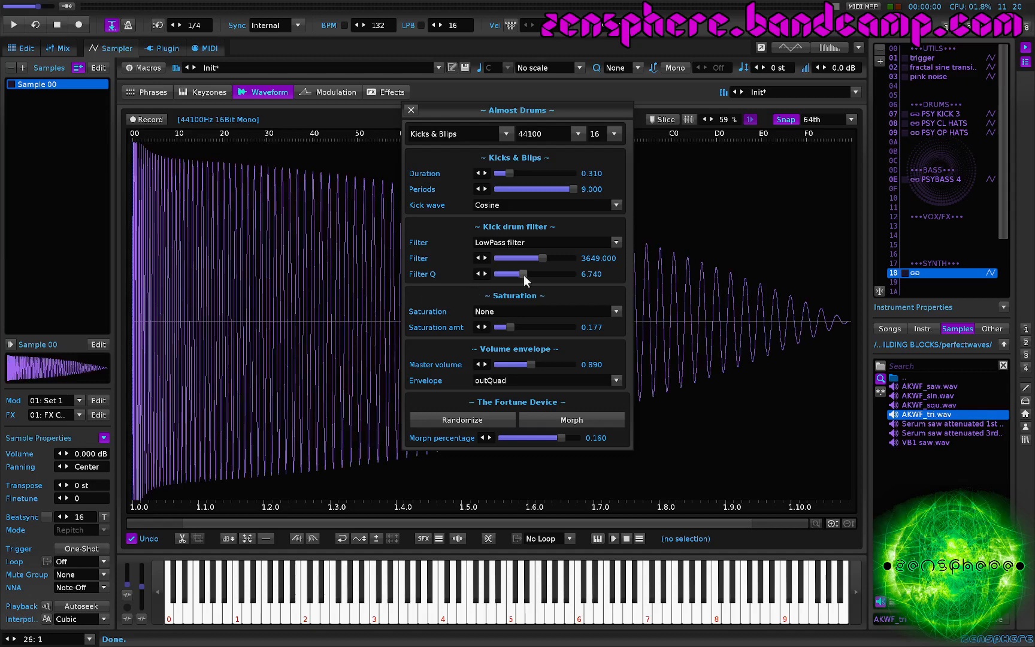
left_click_drag(524, 275, 511, 273)
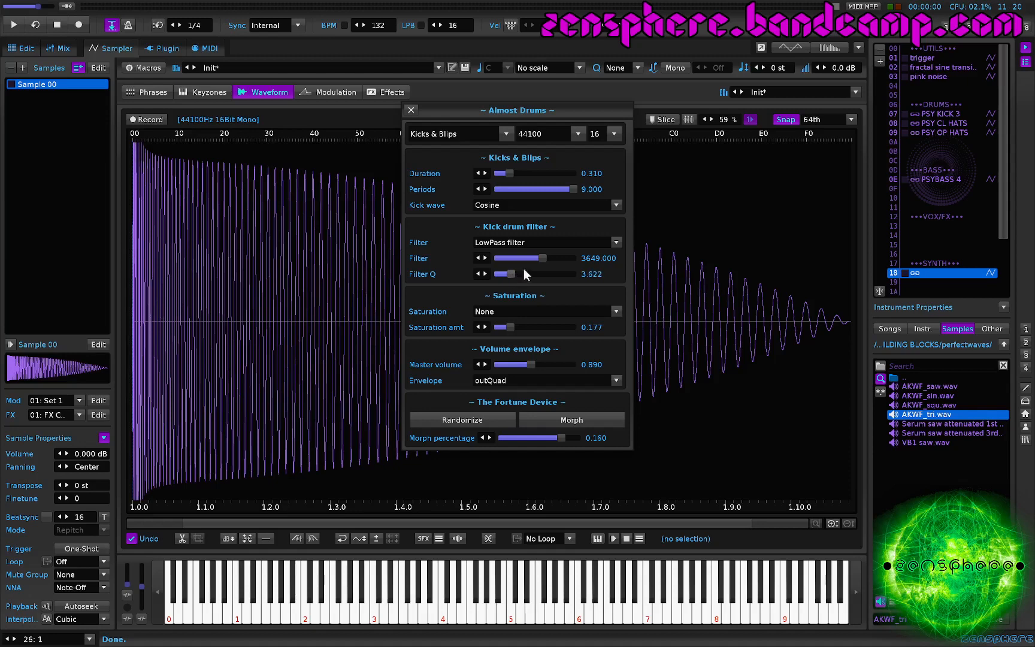
left_click(567, 257)
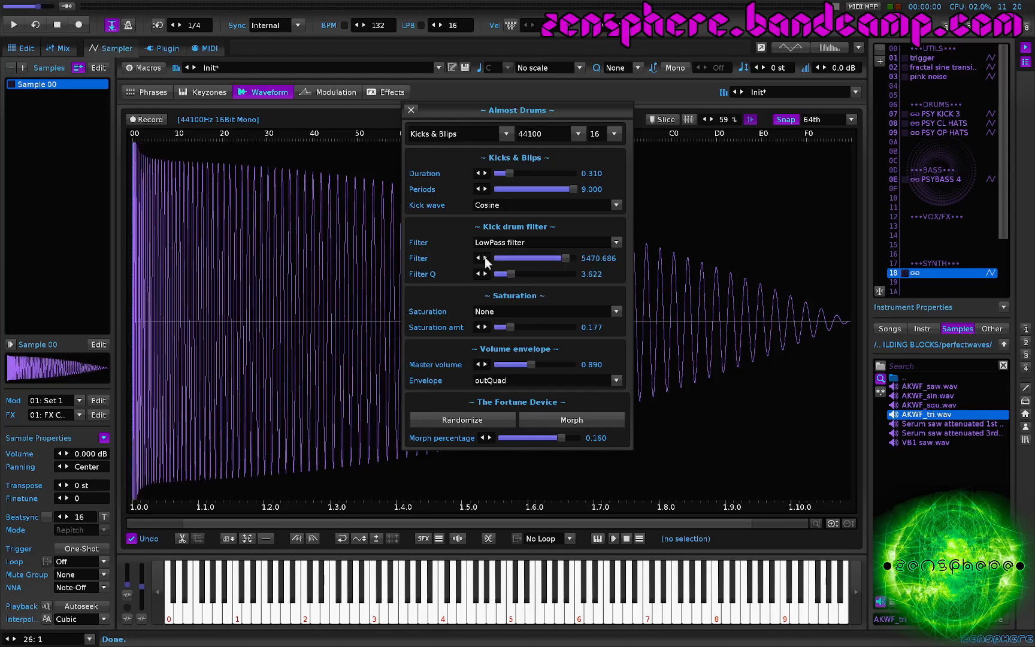
Set the kick's Periods to about 4.58 and its Duration to 0.214, and audition it
left_click(534, 188)
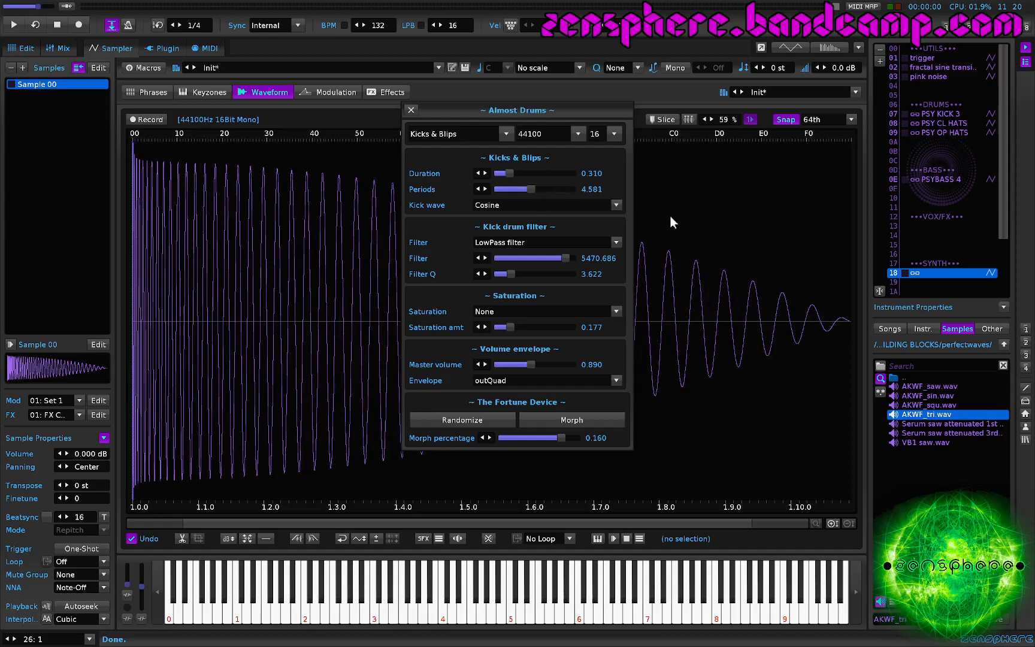
left_click(703, 223)
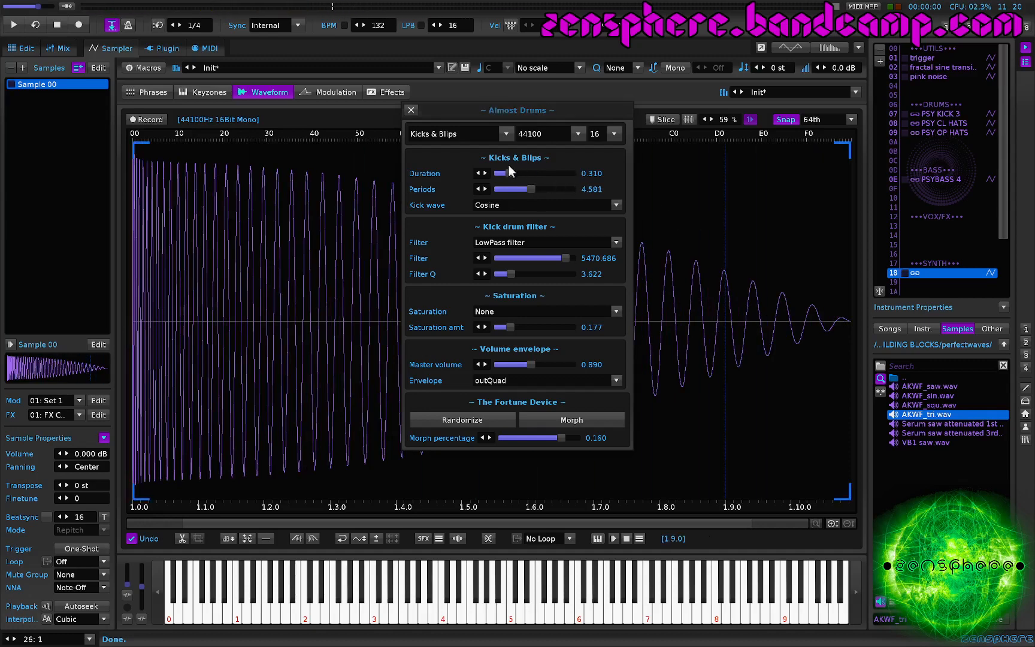
left_click_drag(510, 174, 506, 173)
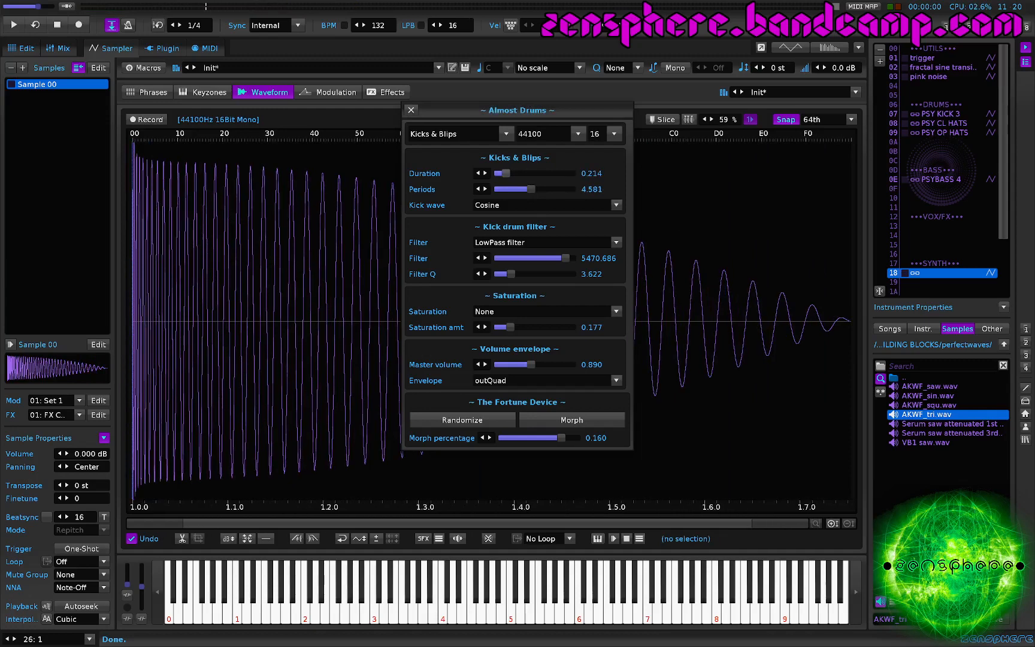
key("z")
key("z")
Reduce the kick's Periods to about 2.07 and audition the sound repeatedly
left_click(508, 187)
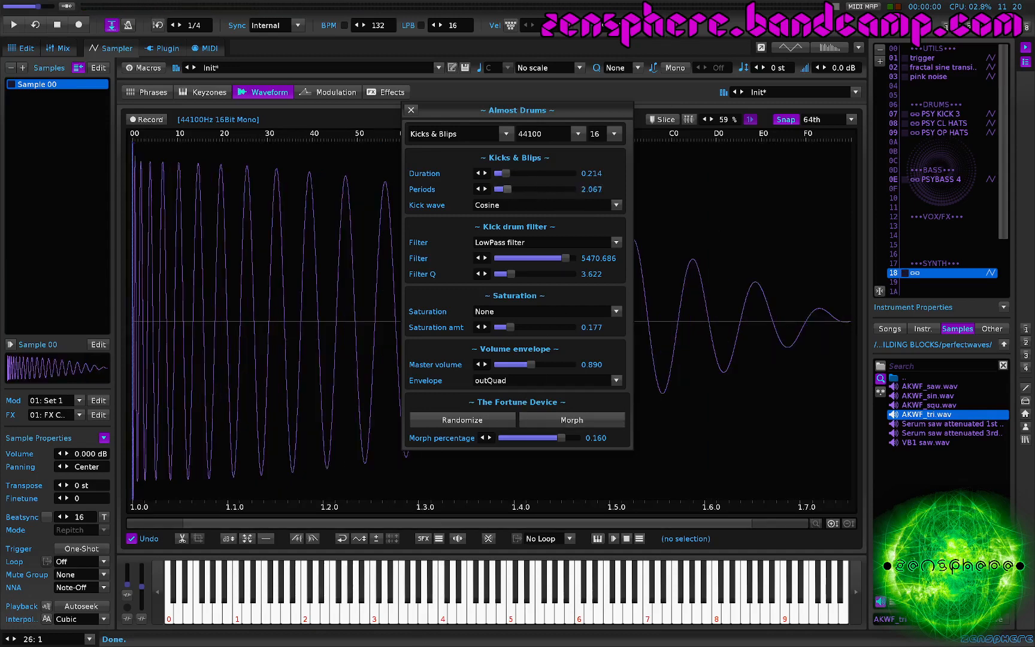
key("z")
key("z")
key("z")
key("z")
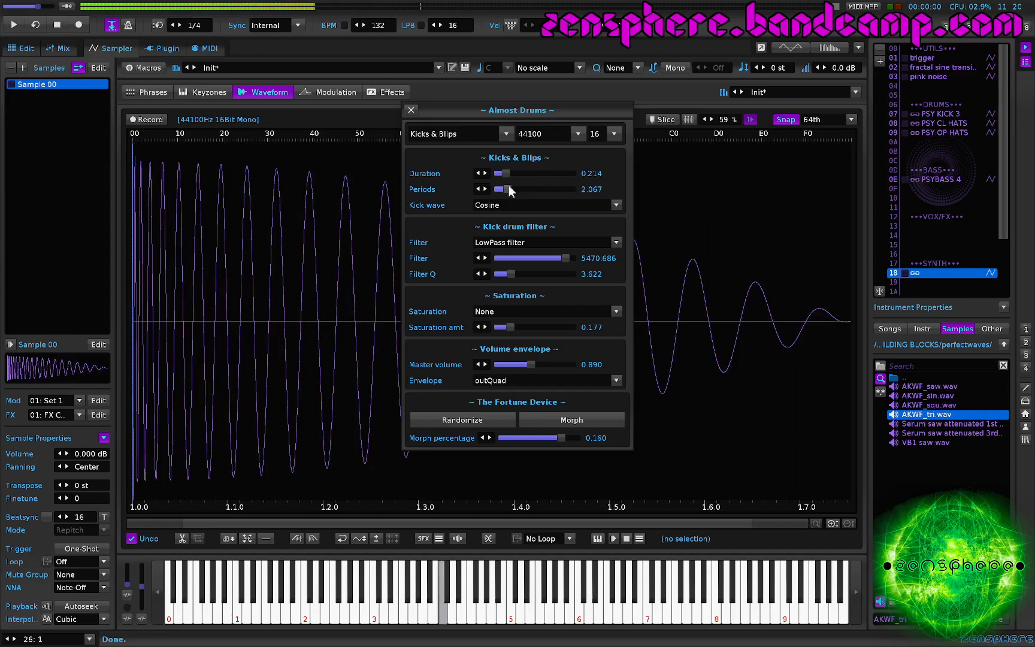
Raise the kick's Periods to 9.000 and its Duration to 0.820, auditioning the sound
left_click(574, 187)
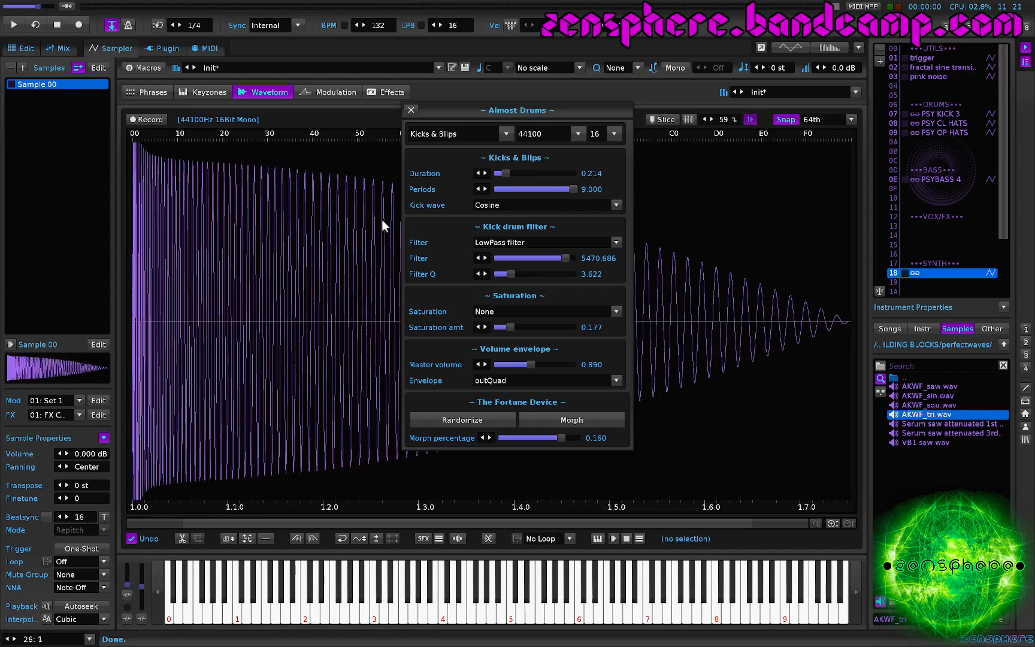
key("z")
key("z")
left_click(529, 173)
key("z")
key("z")
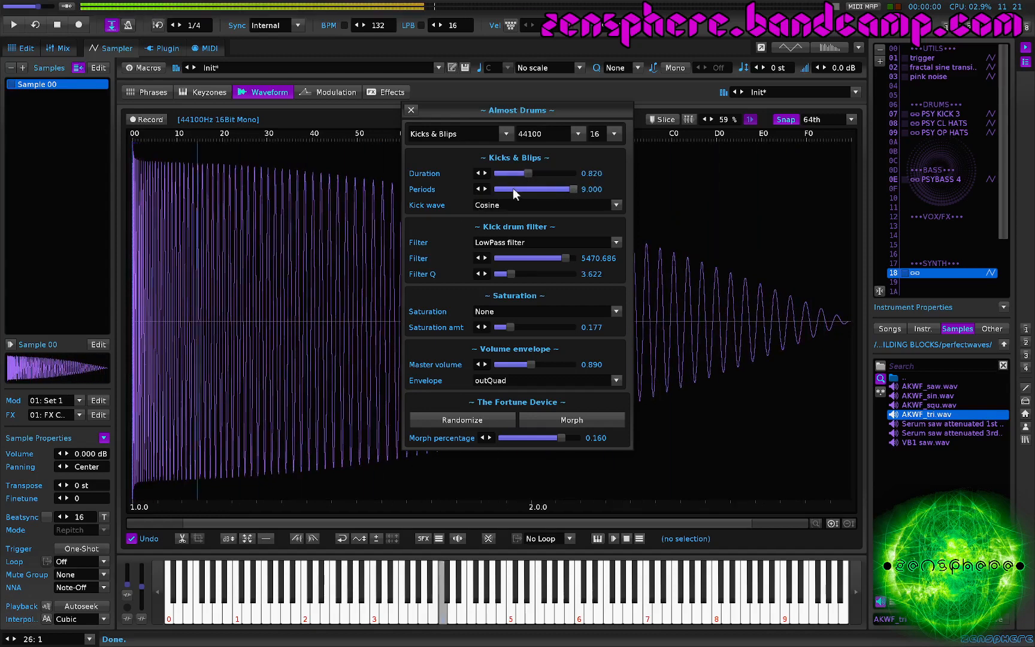
Try several kick durations, including 0.420 and 0.382, auditioning the sound between changes
left_click(556, 171)
left_click(514, 174)
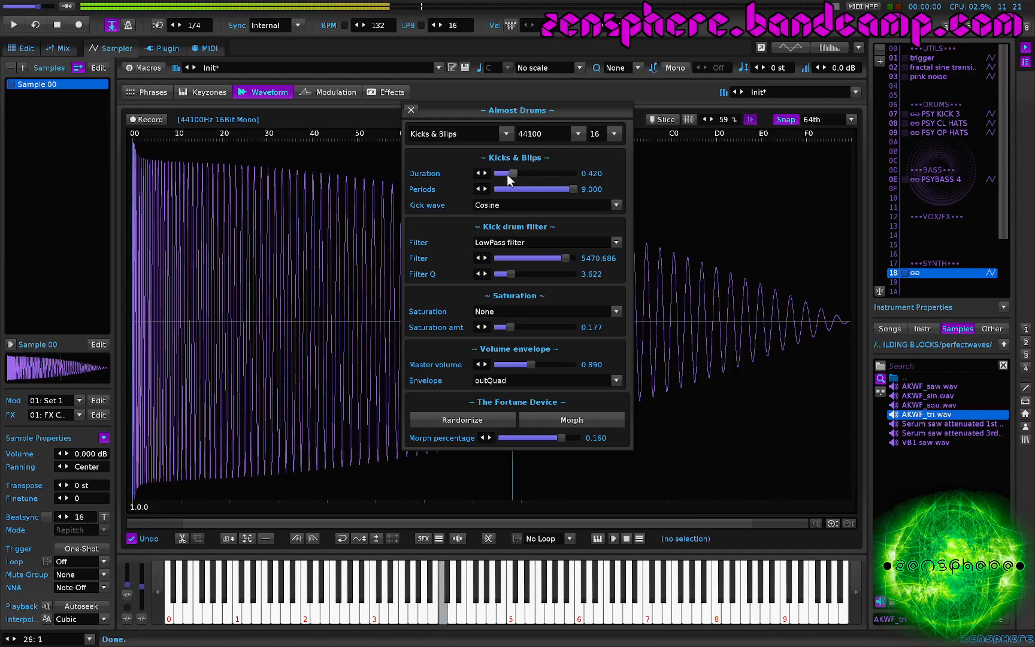
left_click(502, 173)
key("z")
left_click(511, 173)
key("z")
key("z")
key("z")
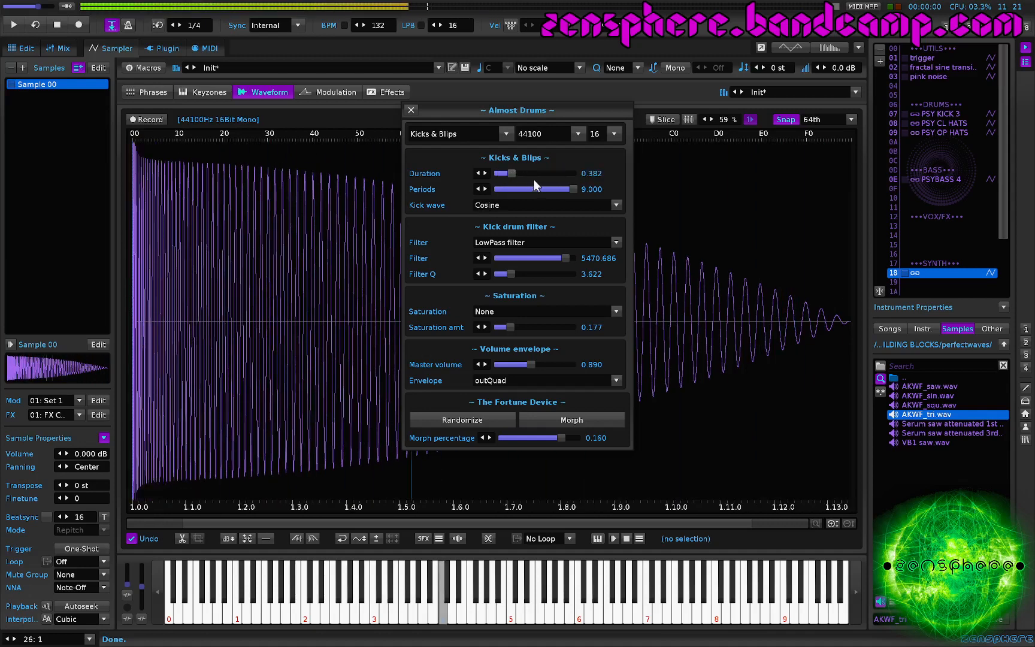
key("z")
Lower the kick's Periods to about 2.22, audition it, and shorten the Duration to 0.278
left_click(534, 188)
key("z")
left_click(509, 189)
key("z")
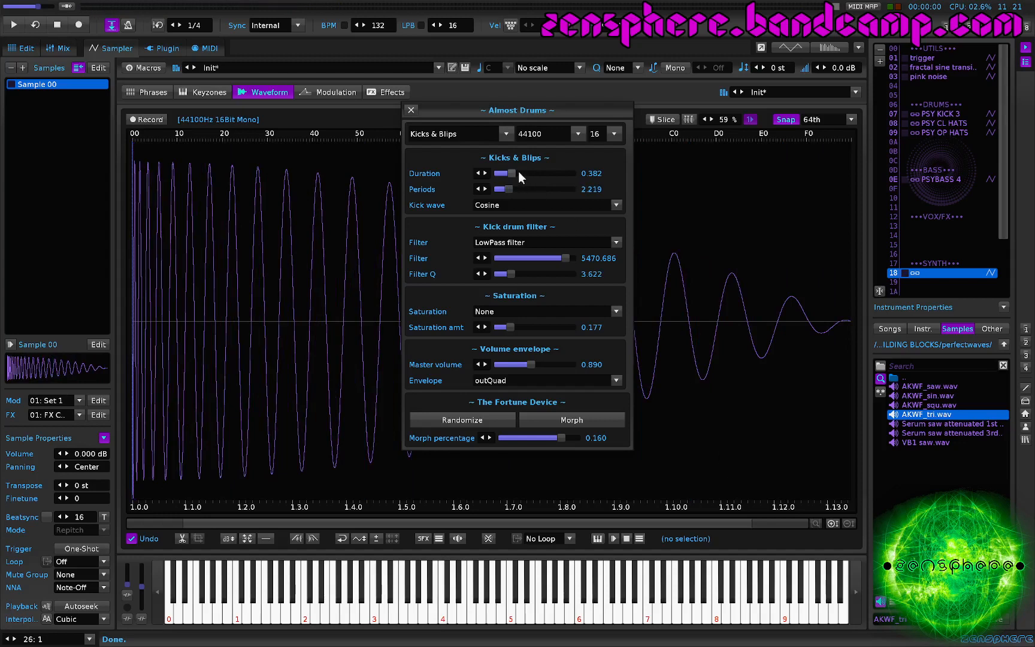
left_click(508, 173)
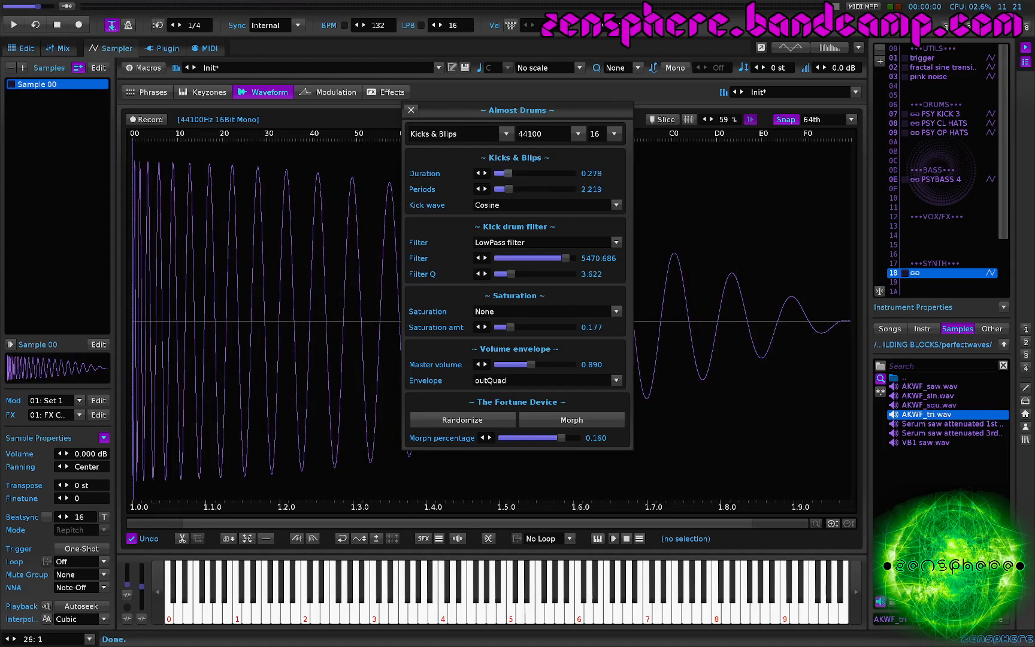
Shorten the kick's Duration to 0.198, raise the Filter Q to 19.238, and audition the sound
left_click_drag(508, 173, 505, 173)
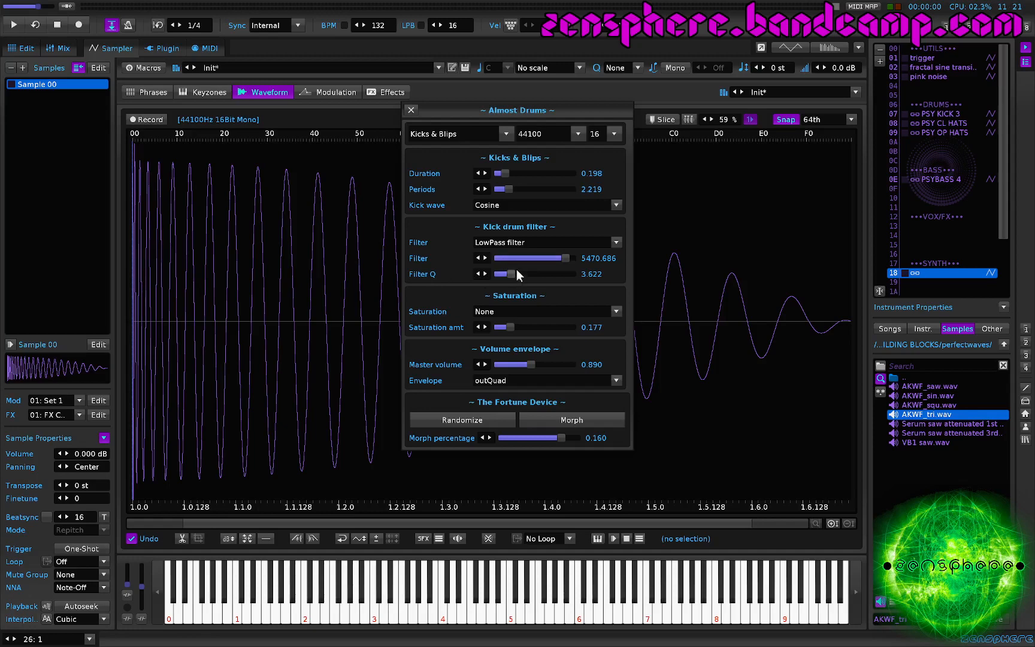
left_click_drag(517, 270, 576, 273)
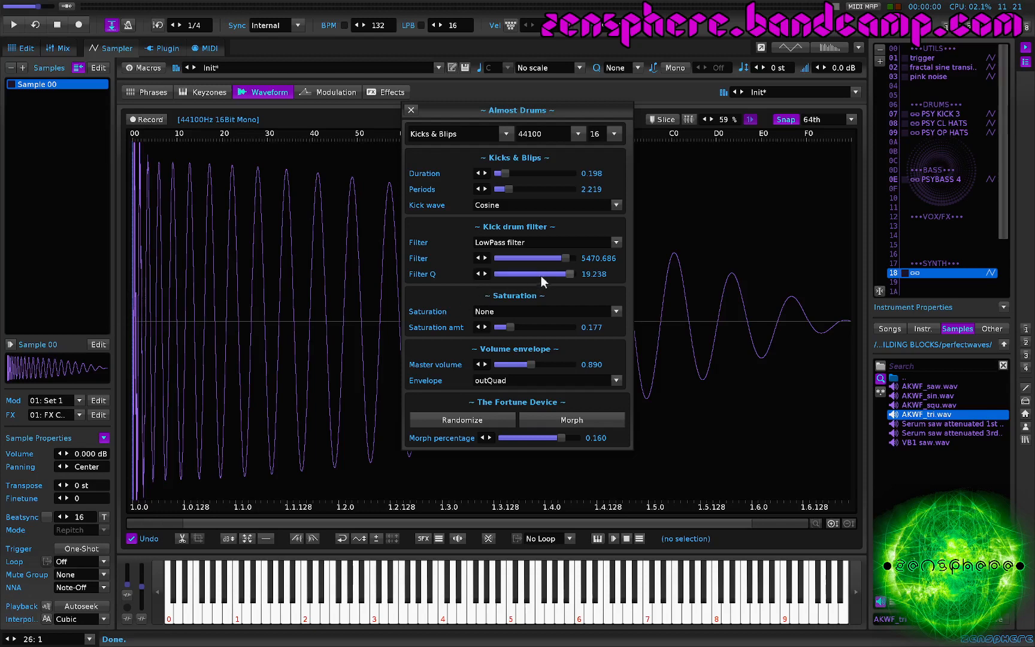
key("z")
key("z")
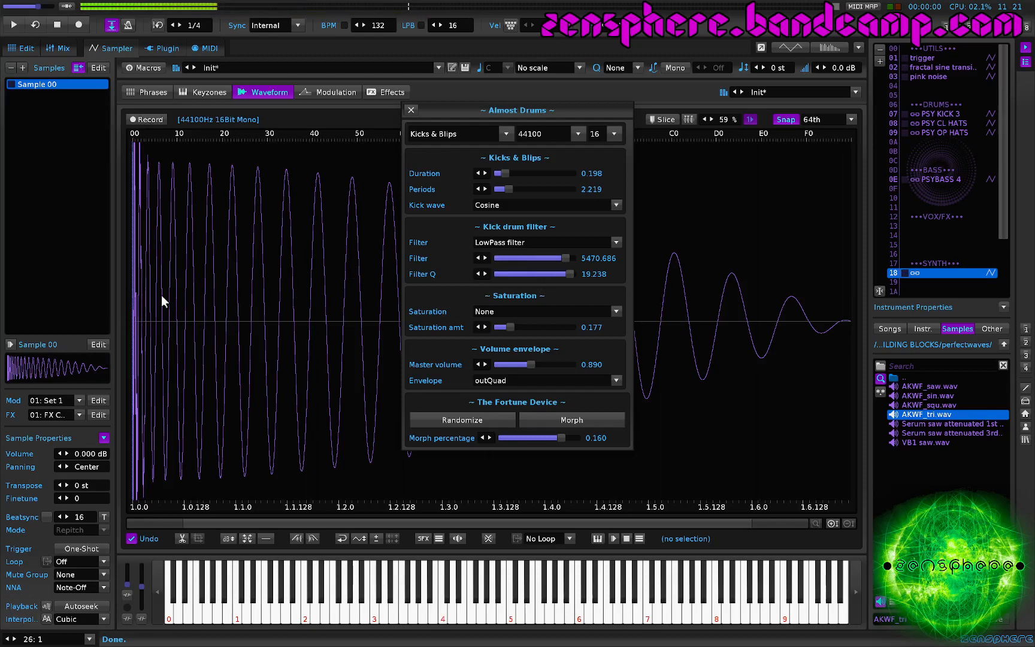
key("z")
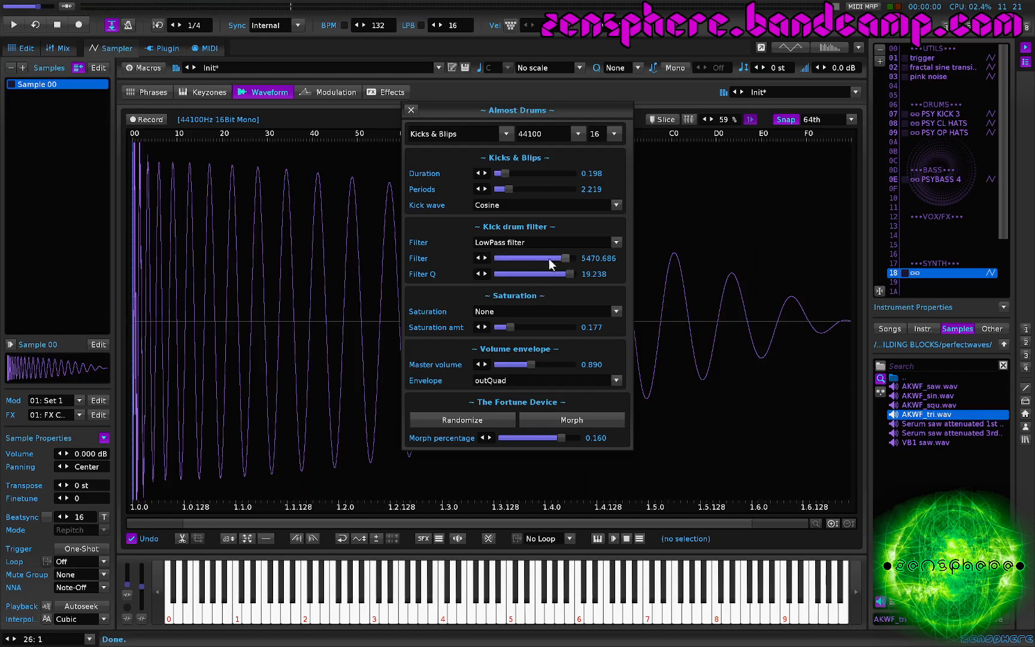
Try low-pass filter cutoffs of 549.524, 5381.905 and 4089.524 on the kick with the high Filter Q
left_click_drag(552, 259, 504, 258)
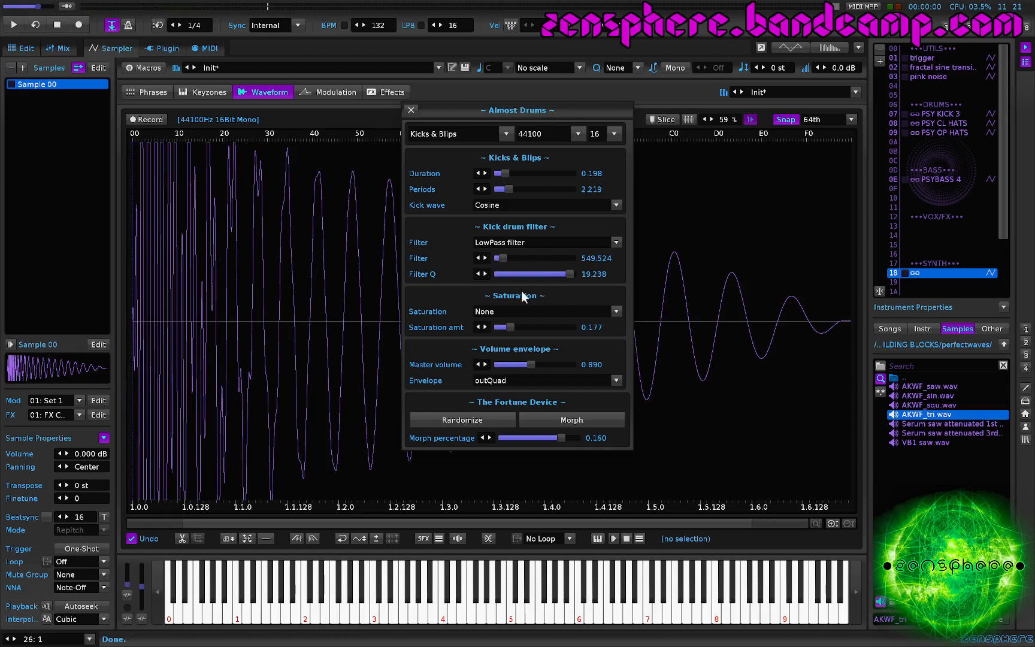
left_click_drag(513, 258, 567, 258)
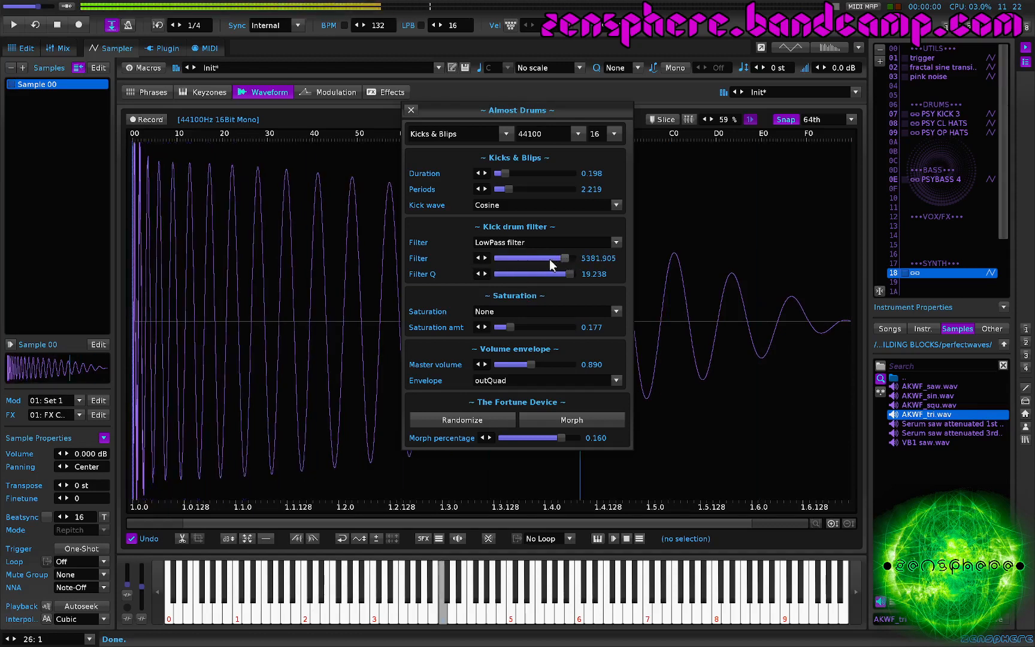
left_click(550, 258)
Lower the kick's Filter Q to 2.241 and set the low-pass filter cutoff to 4933.505
left_click(527, 275)
left_click(516, 274)
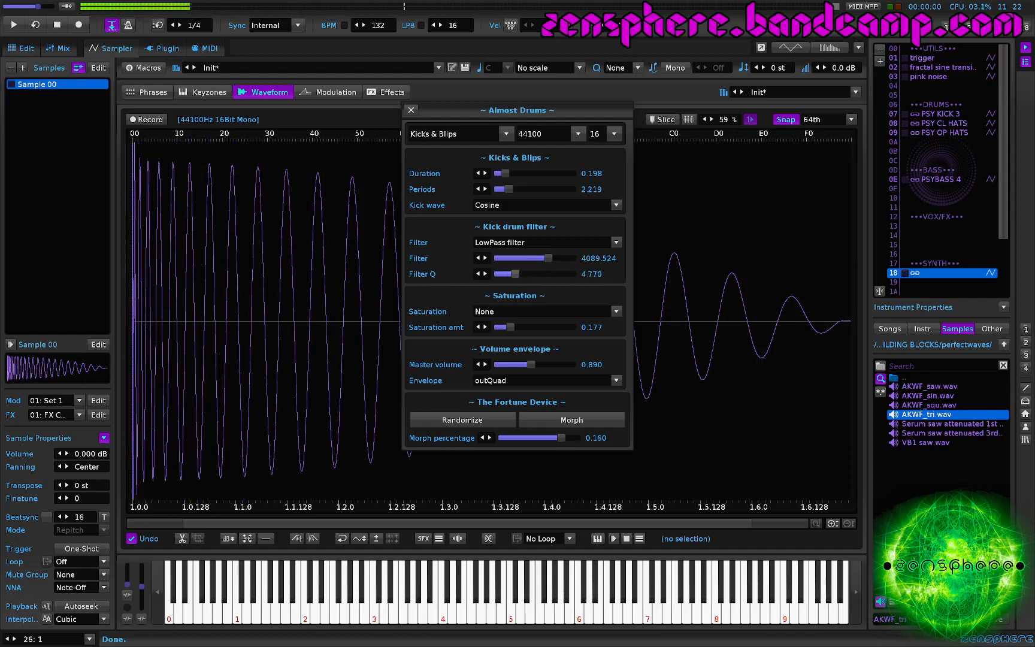
left_click(501, 274)
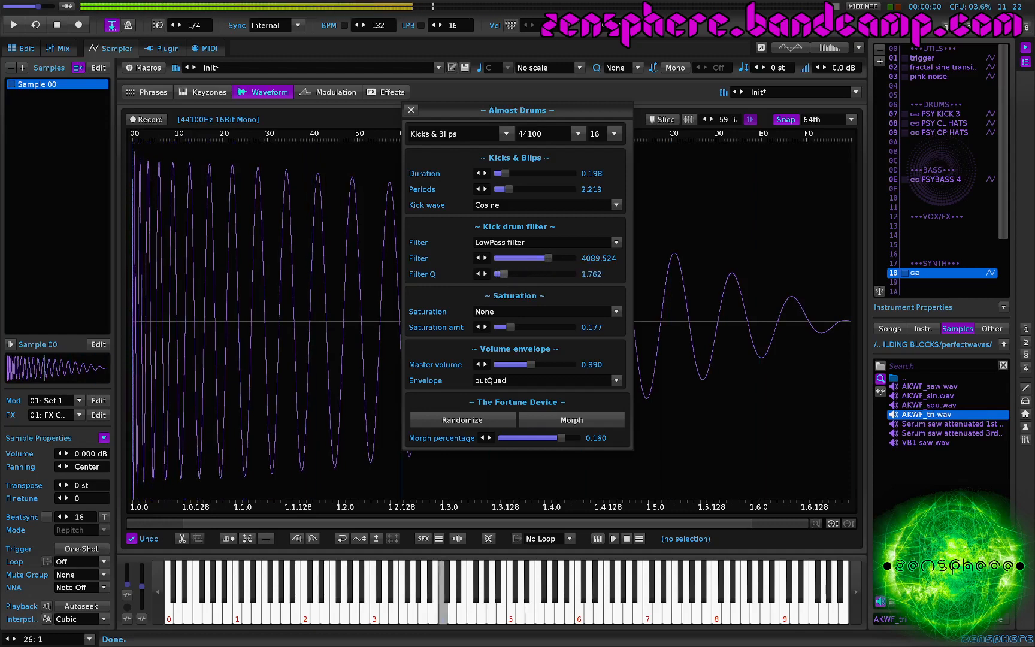
left_click(506, 274)
left_click(565, 254)
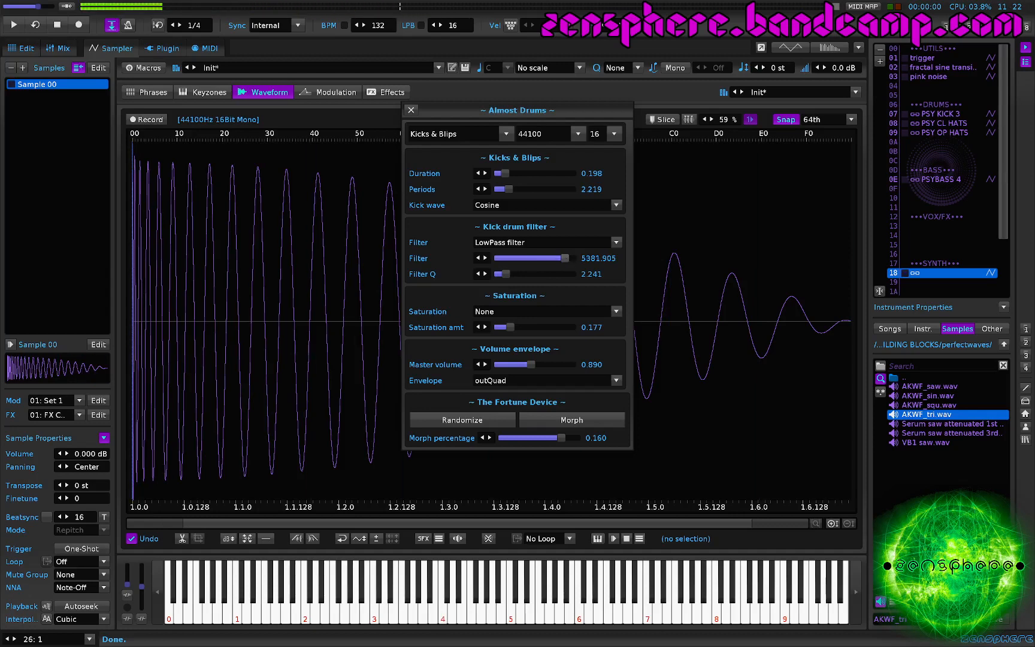
left_click_drag(565, 258, 561, 259)
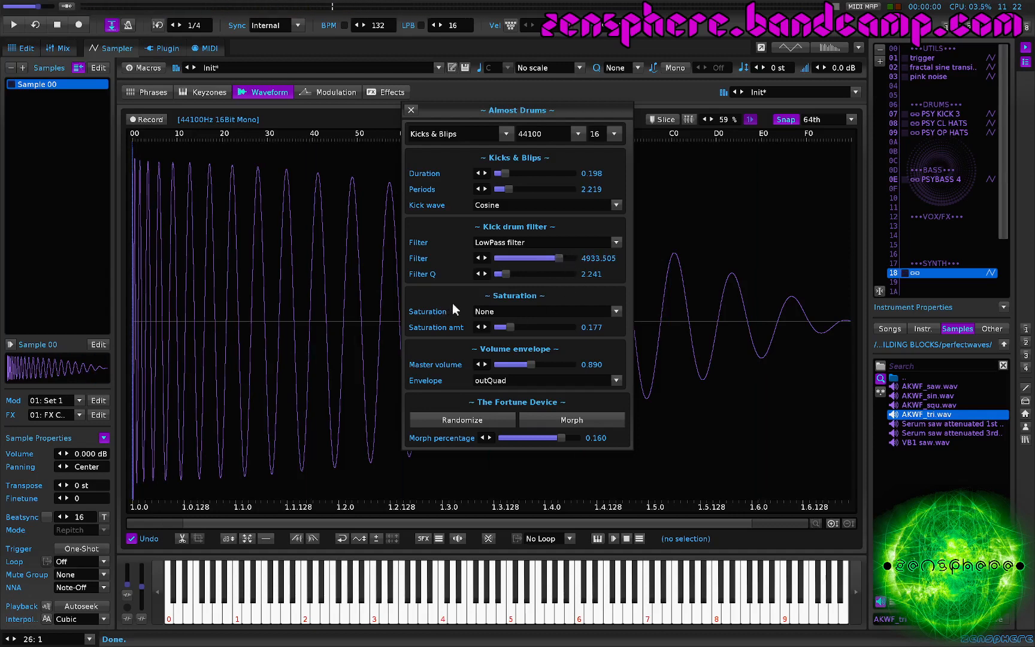
Apply Sin saturation to the kick and compare amounts of 0.657, 0.095, 0.924 and 0.000, ending at 0.114
left_click(505, 310)
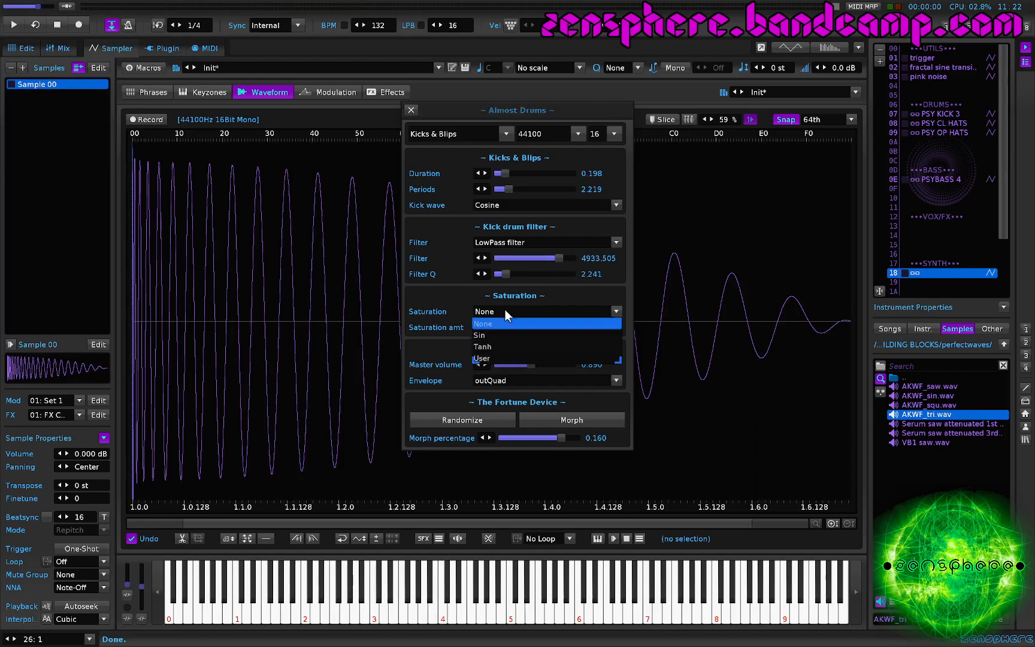
left_click(520, 337)
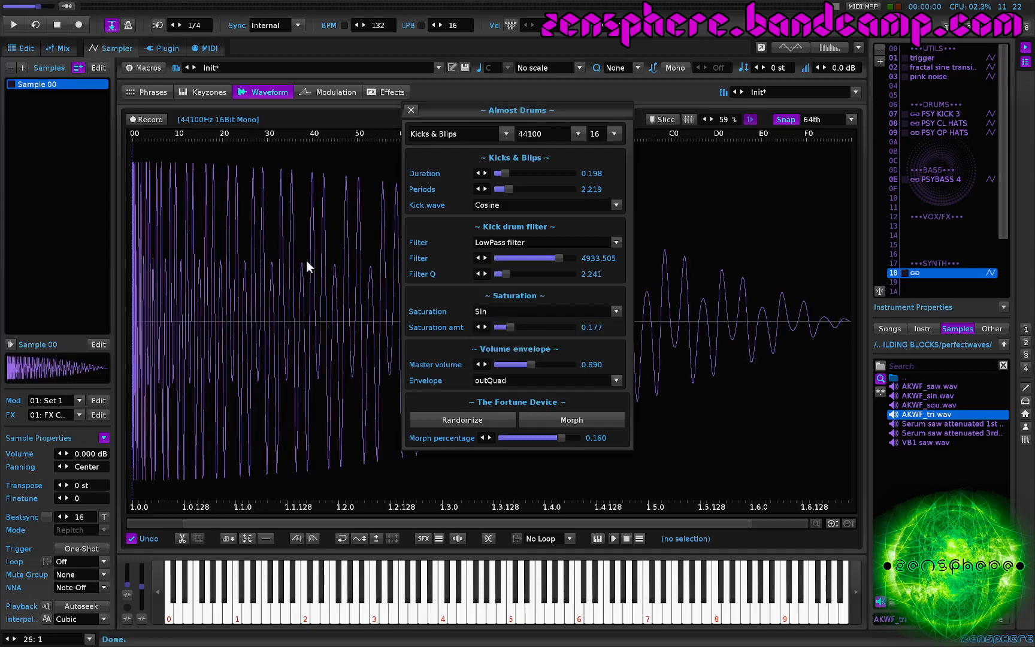
left_click(548, 326)
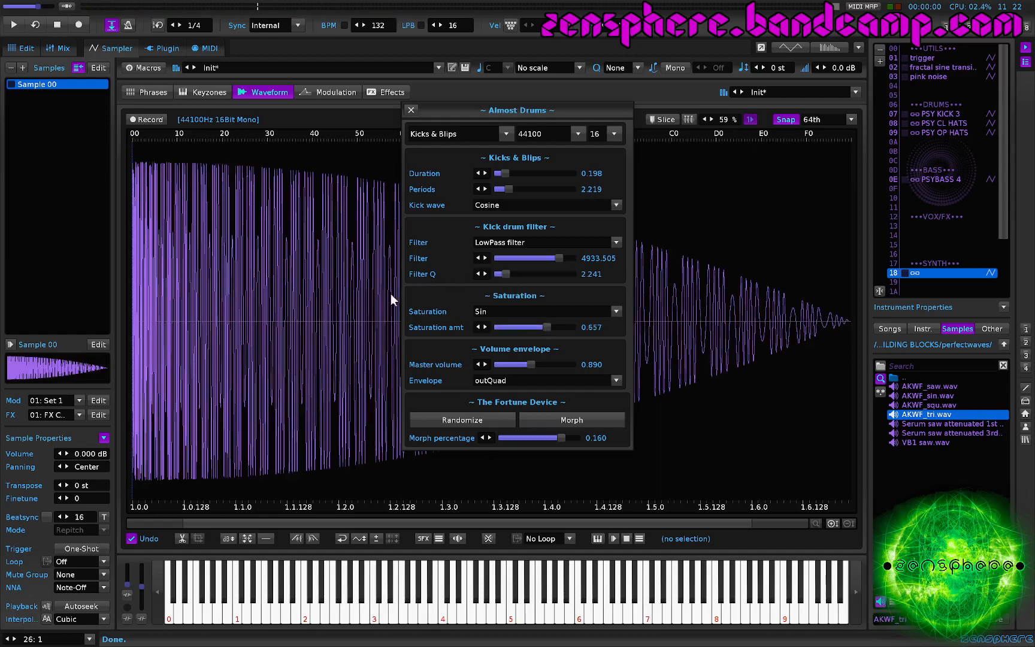
left_click(503, 327)
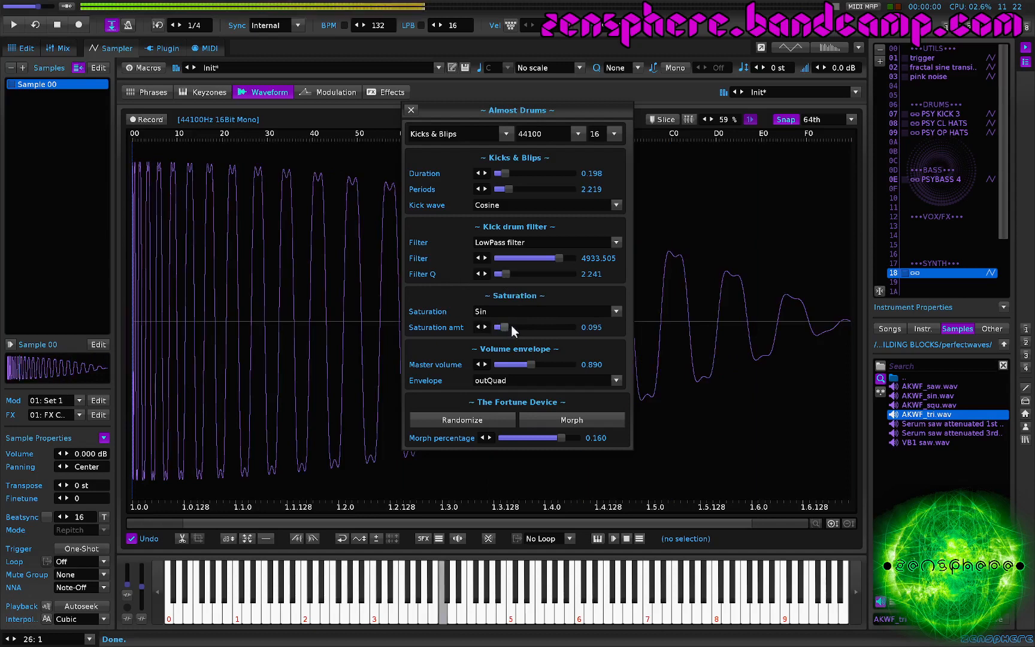
left_click(568, 327)
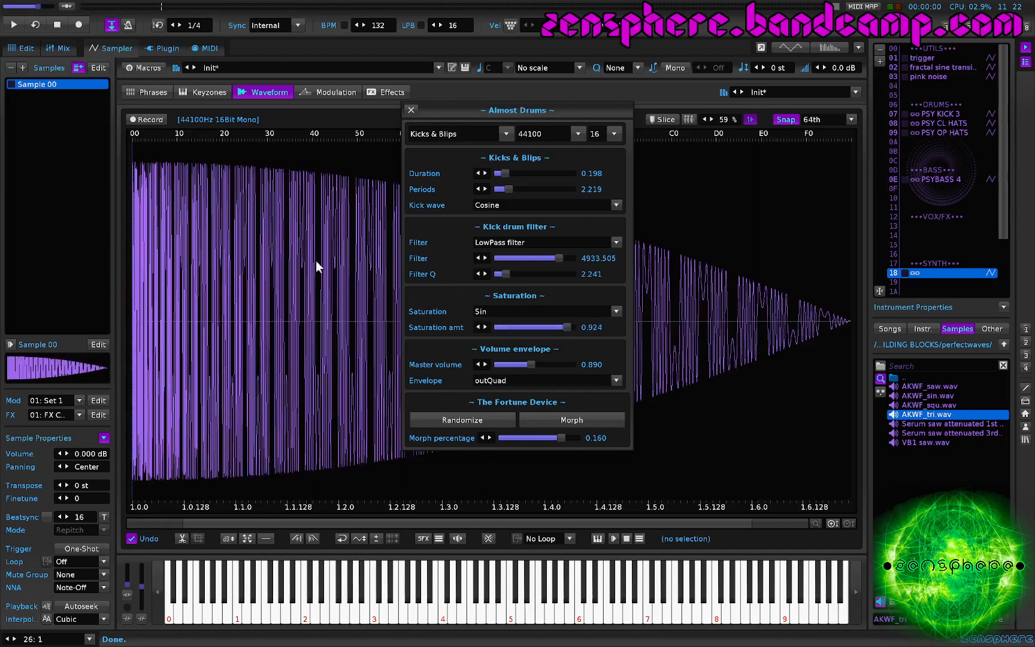
left_click(507, 327)
left_click(499, 327)
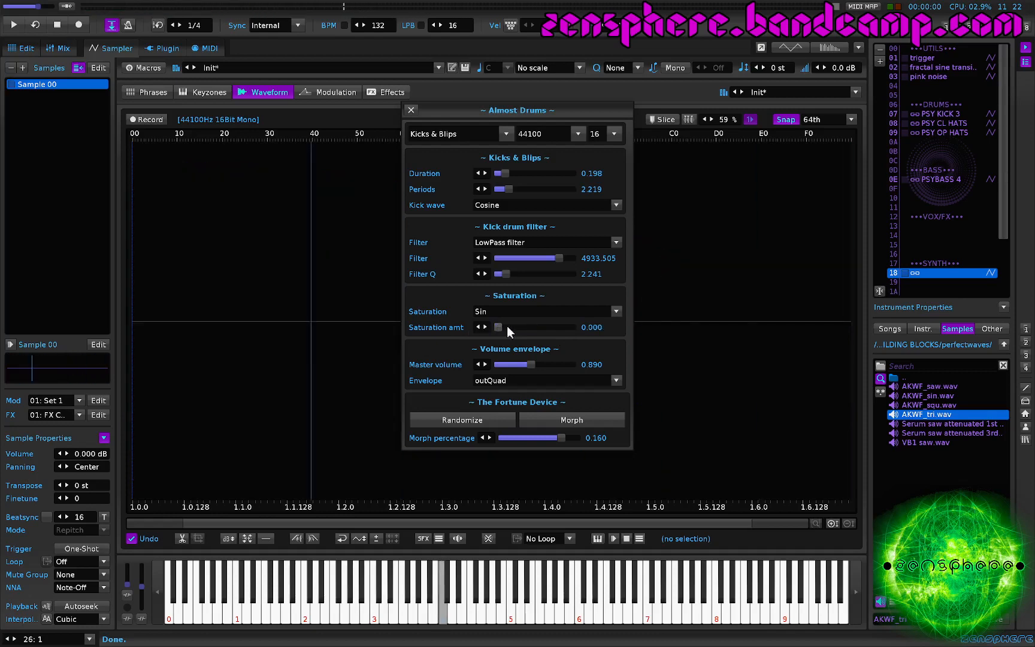
left_click(507, 326)
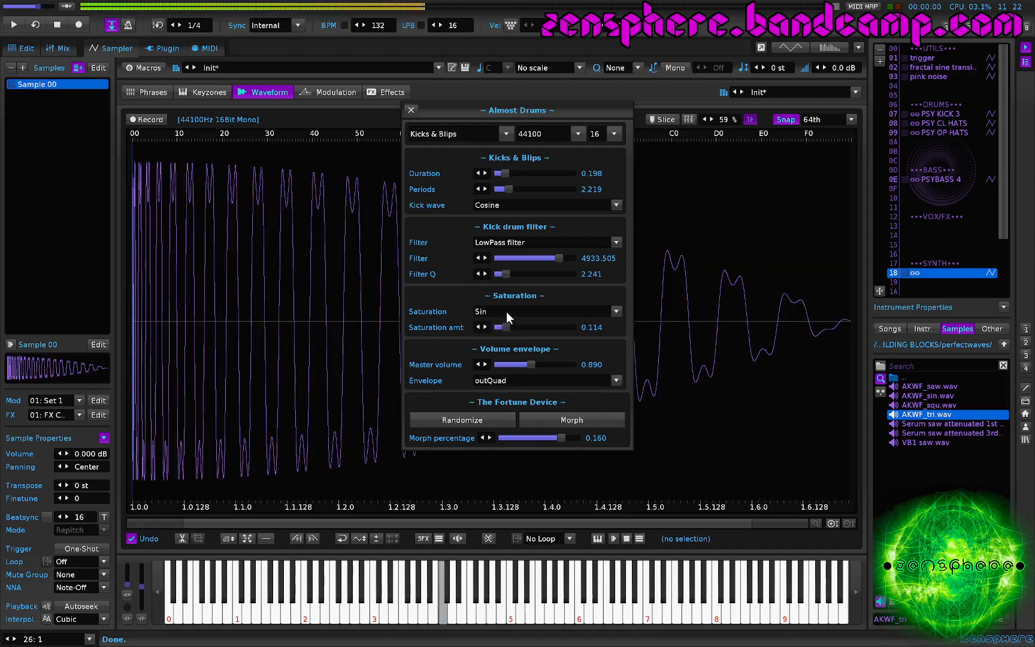
Switch the saturation to Tanh and compare amounts of 0.352, 0.686, 0.905 and 0.190, ending at 0.343
scroll(506, 311, "down", 1)
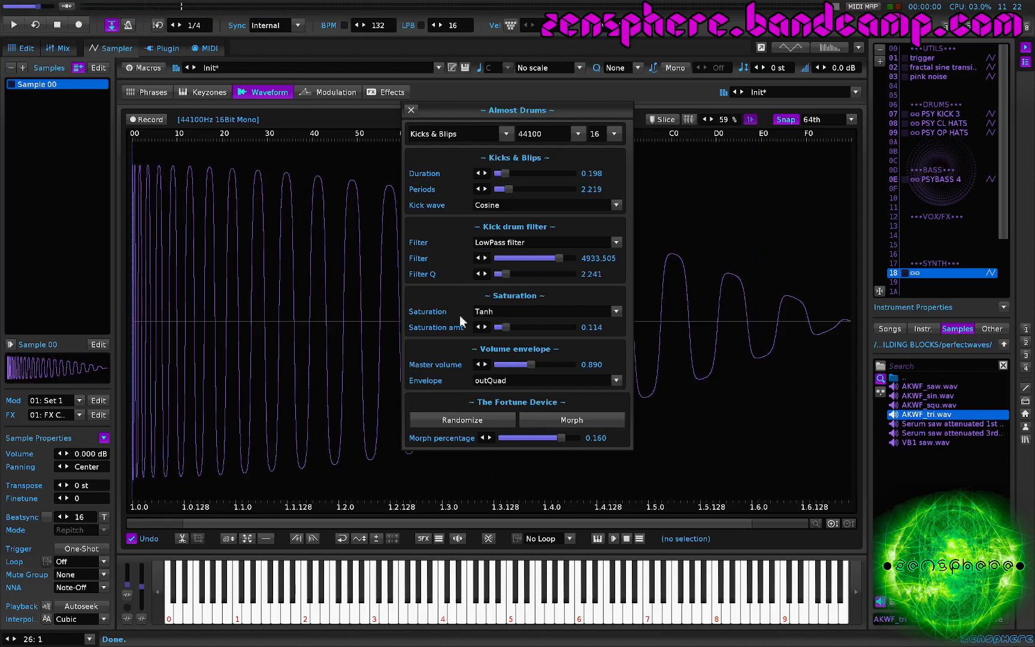
left_click(525, 327)
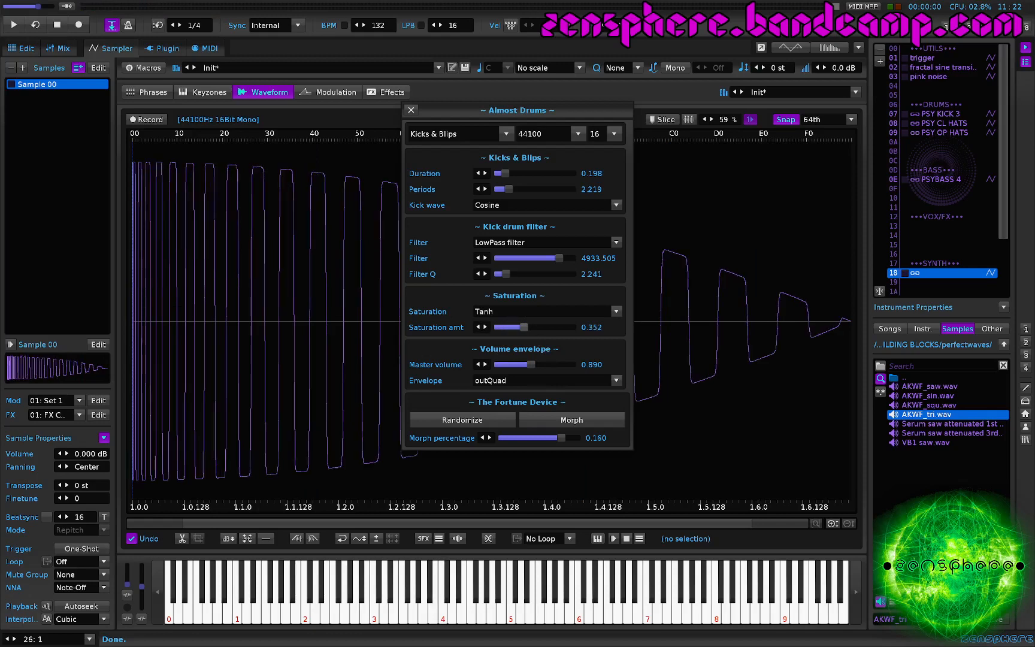
left_click(551, 326)
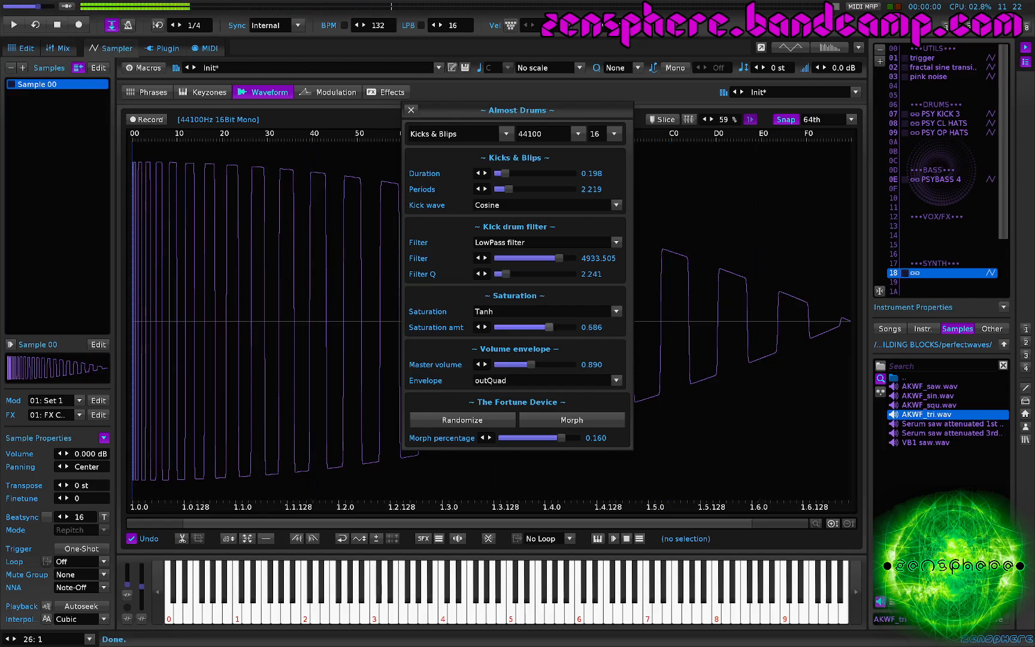
left_click(567, 327)
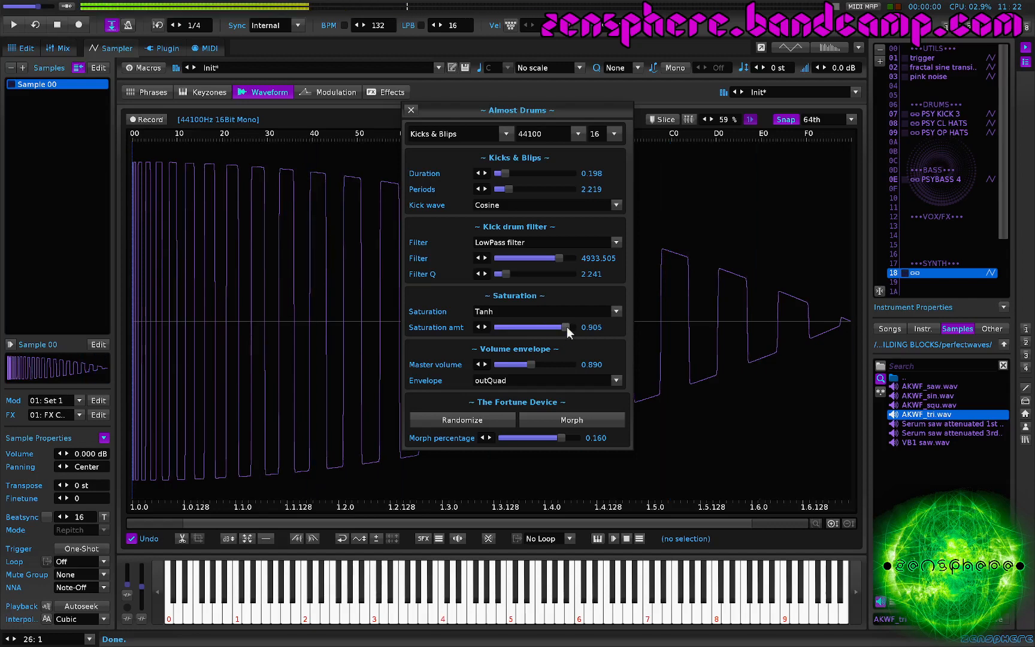
left_click(513, 325)
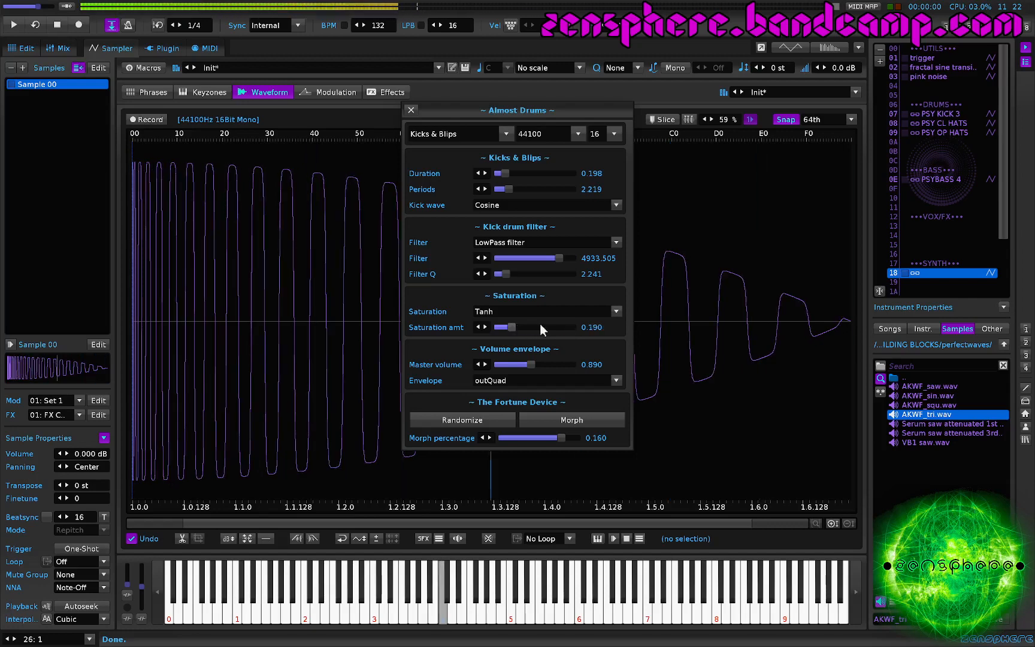
left_click(525, 326)
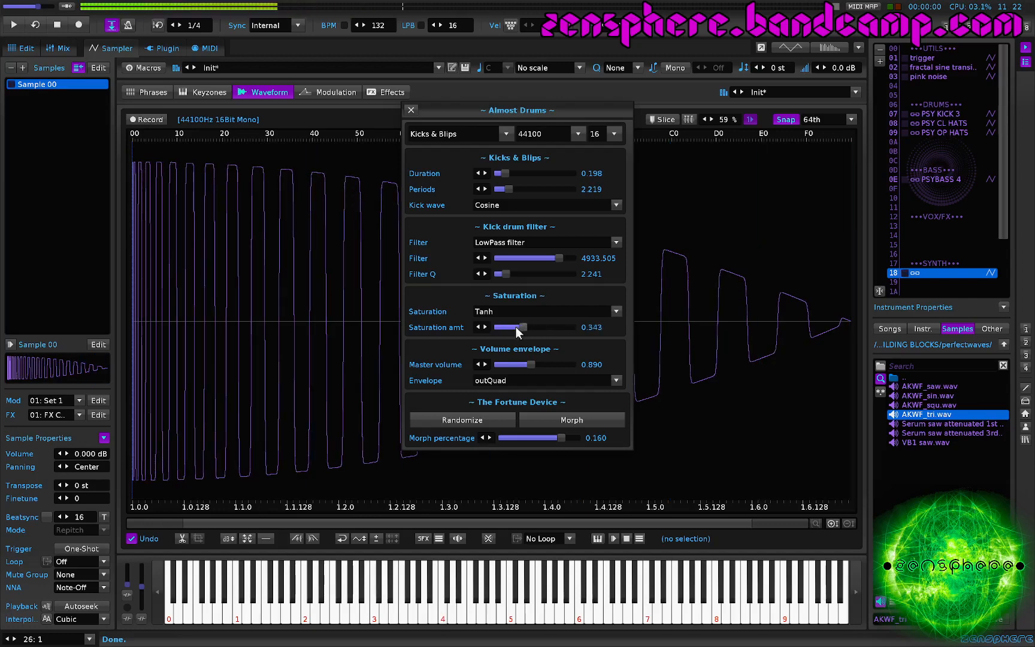
Switch the saturation to User, try amounts of 0.752 and 0.652, and settle on 0.852 while auditioning
scroll(505, 308, "down", 1)
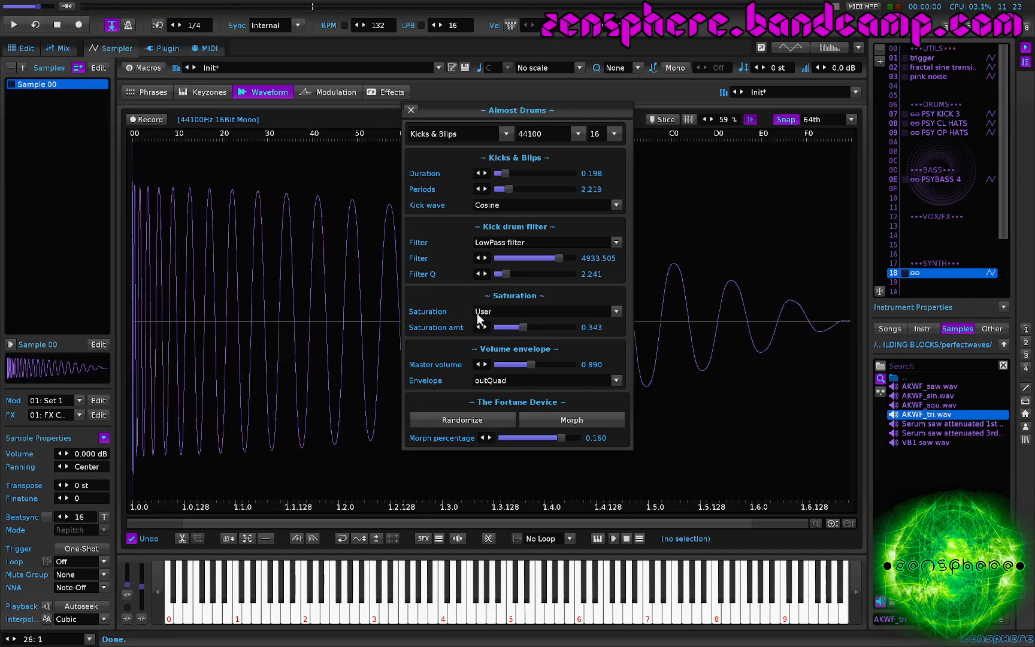
left_click_drag(552, 327, 555, 330)
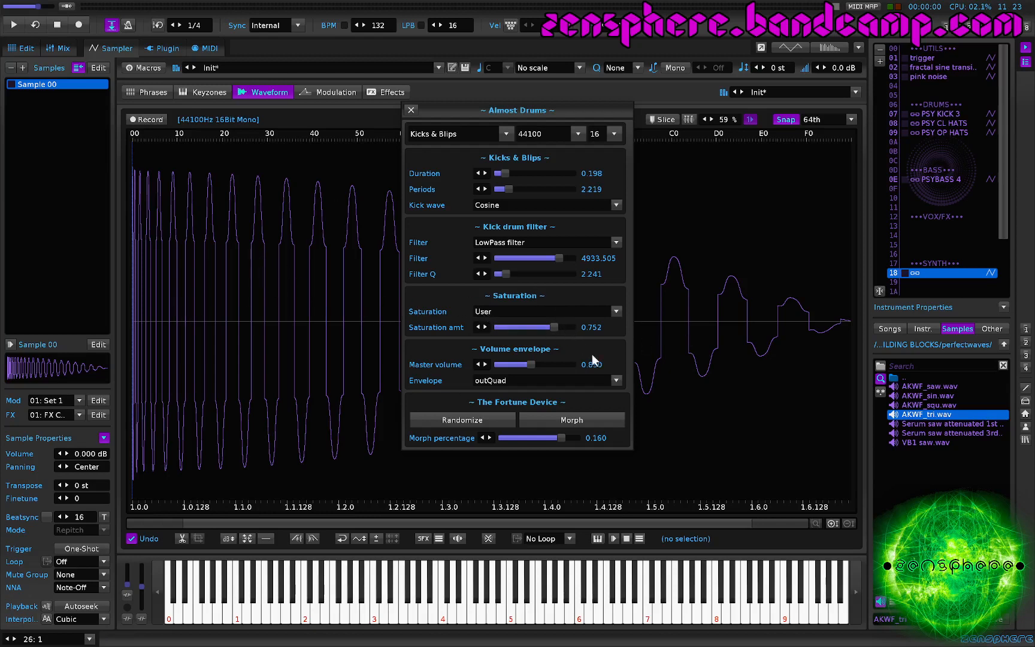
left_click_drag(557, 329, 567, 329)
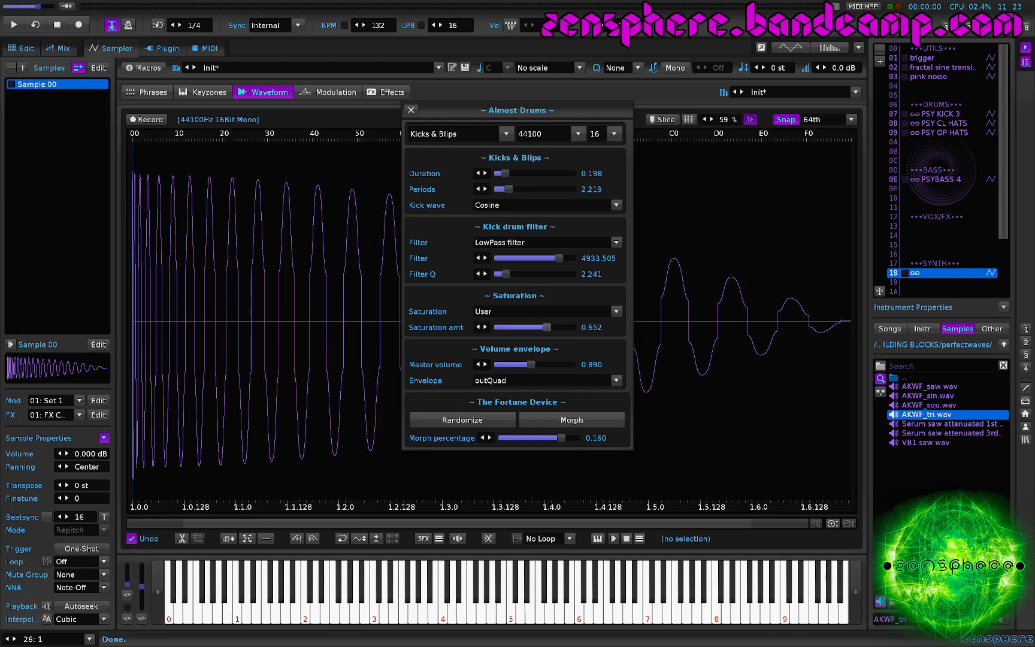
key("z")
key("z")
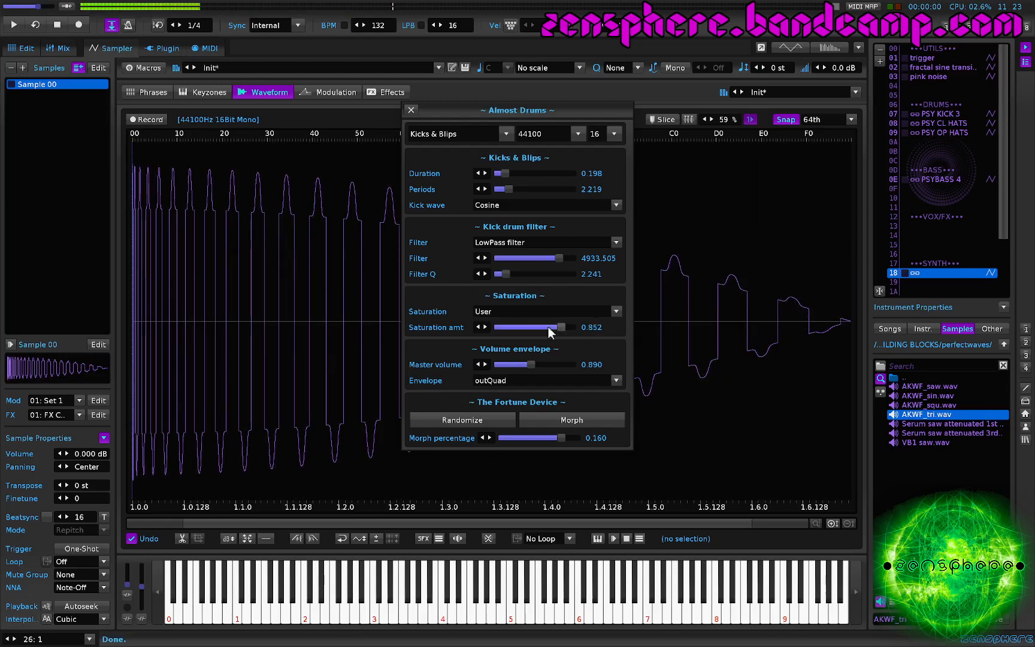
Try different Master volume levels for the kick, including 1.262, and end at 1.200
left_click(559, 364)
left_click_drag(557, 365, 544, 365)
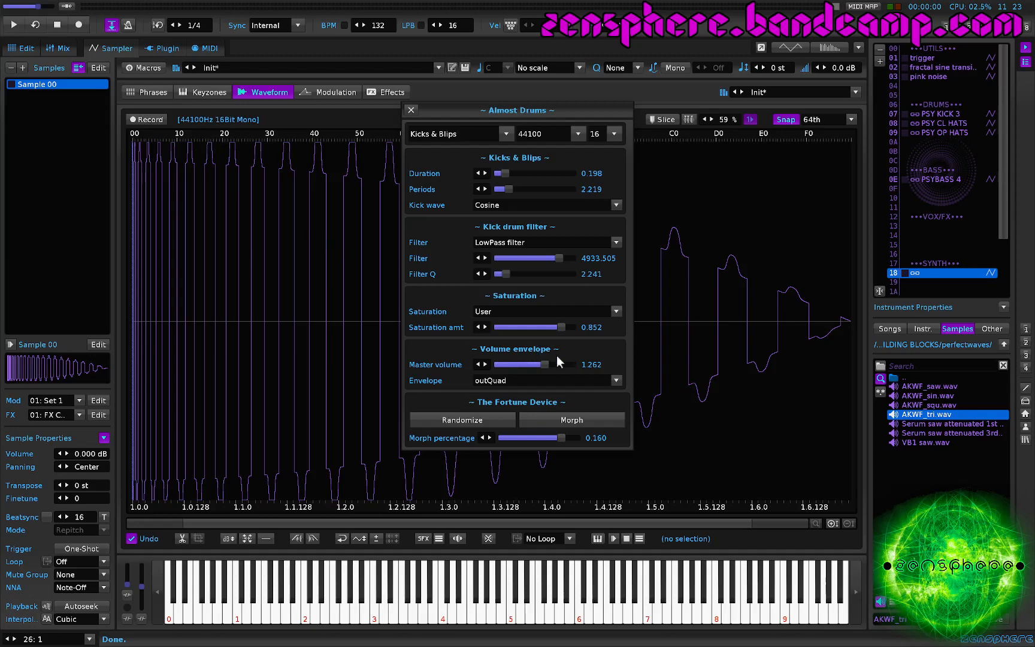
left_click_drag(565, 364, 501, 365)
left_click(544, 364)
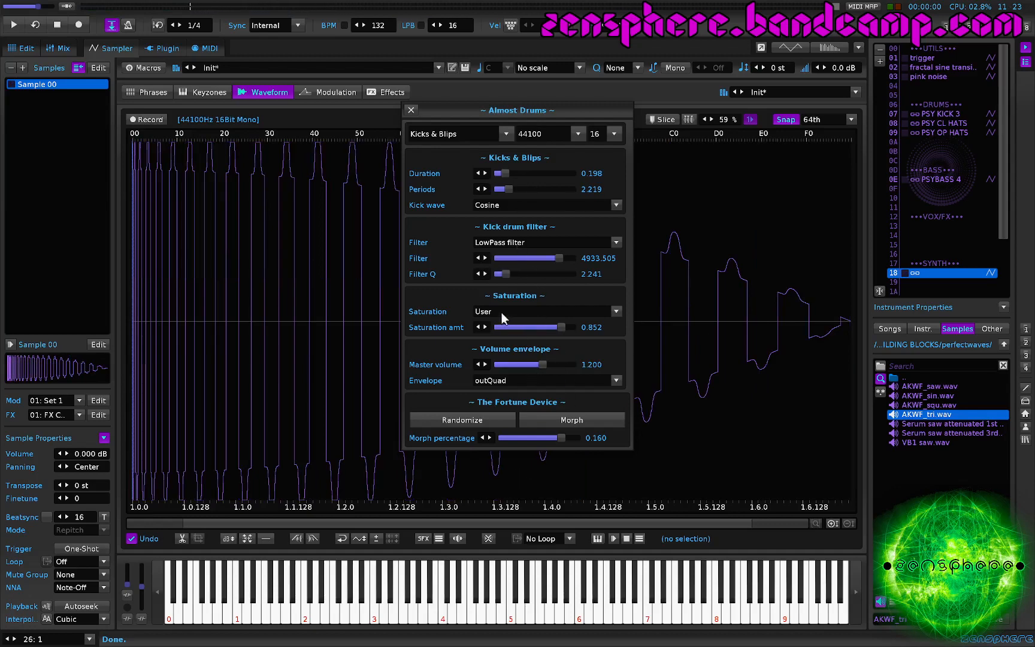
Set the saturation type to None and reduce the Master volume to 0.670
scroll(502, 312, "up", 2)
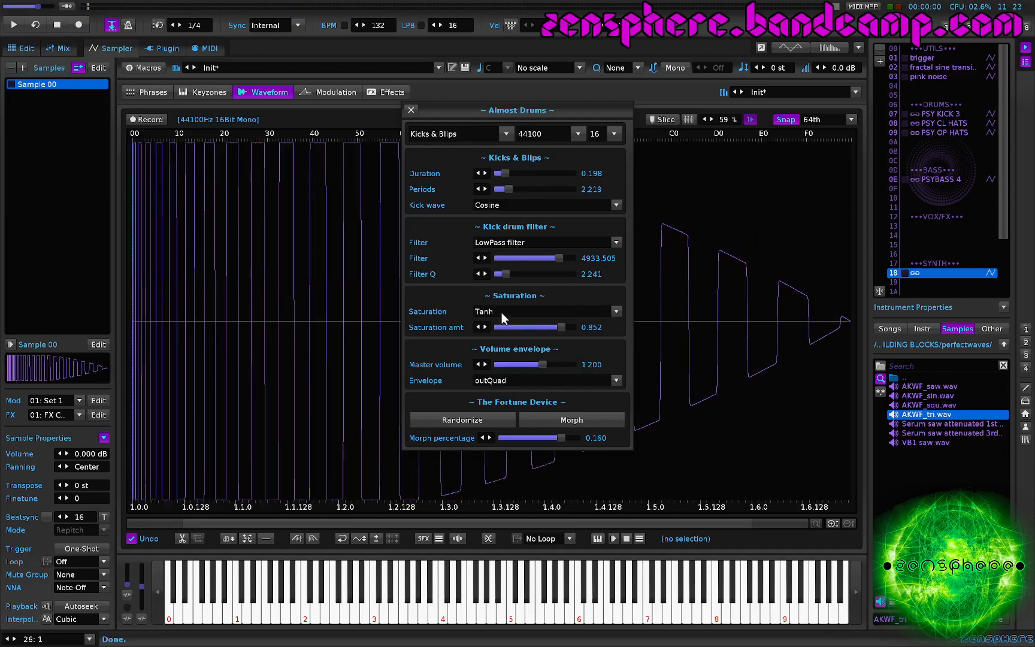
scroll(502, 313, "up", 1)
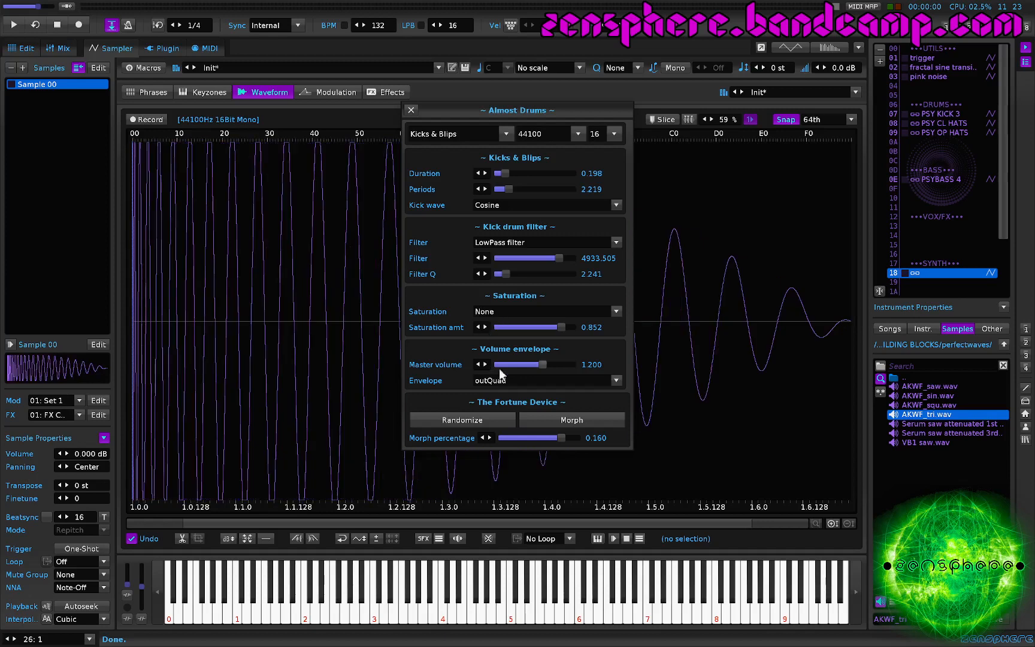
left_click_drag(527, 364, 523, 364)
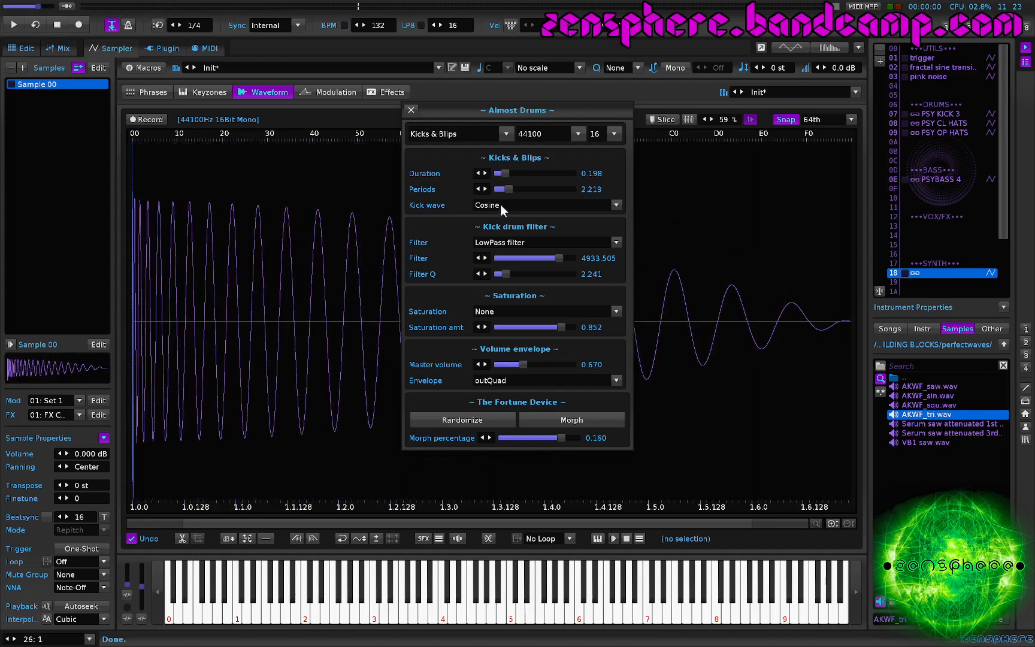
Change the kick wave to Saw with a Duration of 0.934 and Periods of 5.190
scroll(501, 205, "down", 1)
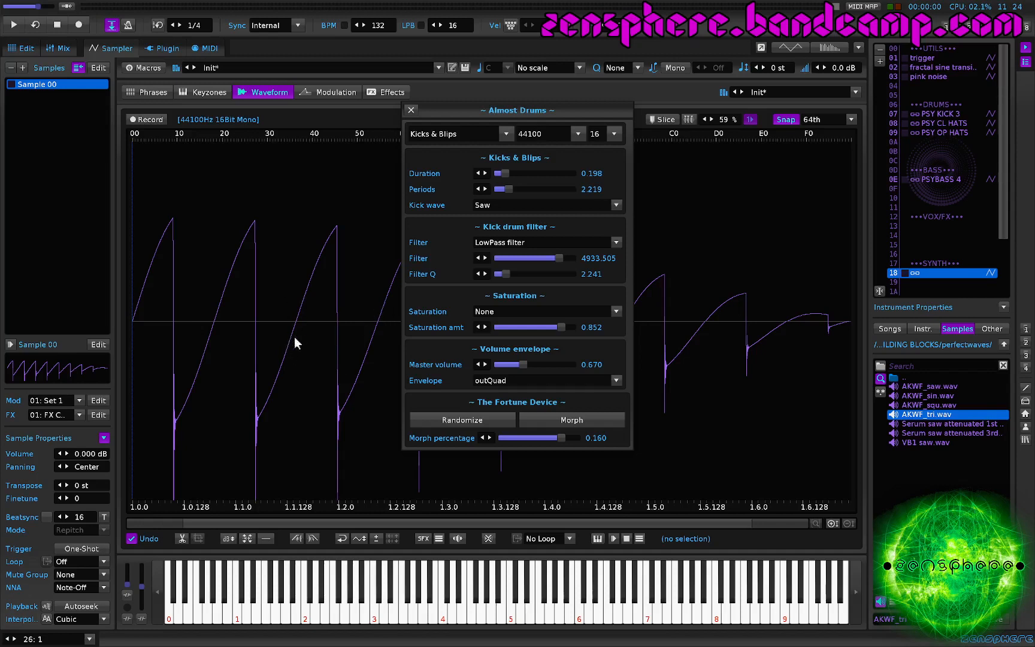
left_click(534, 173)
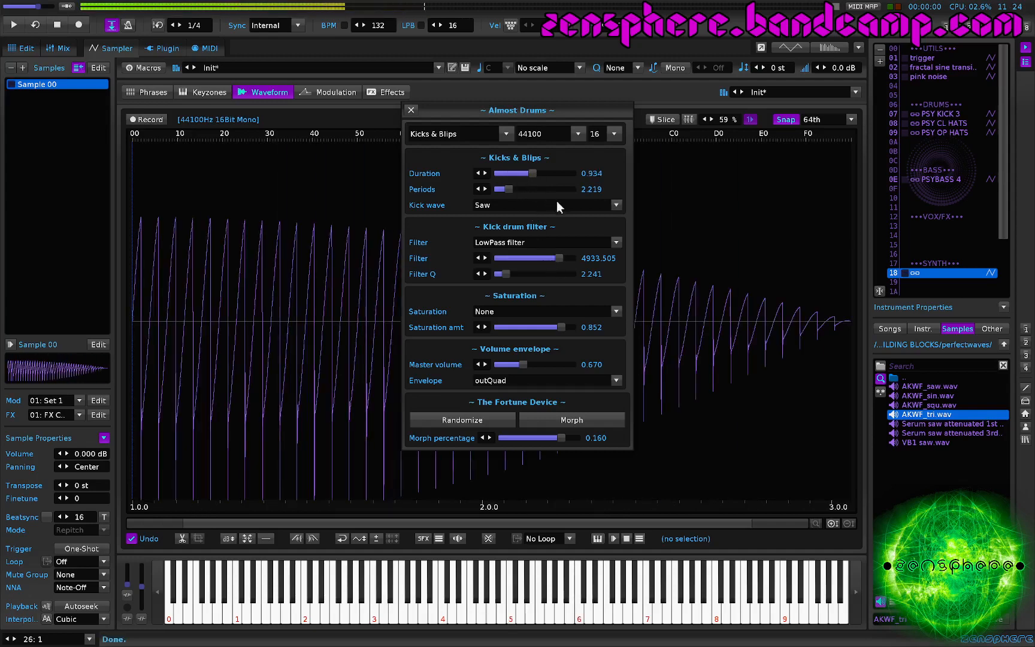
left_click(561, 189)
left_click(538, 190)
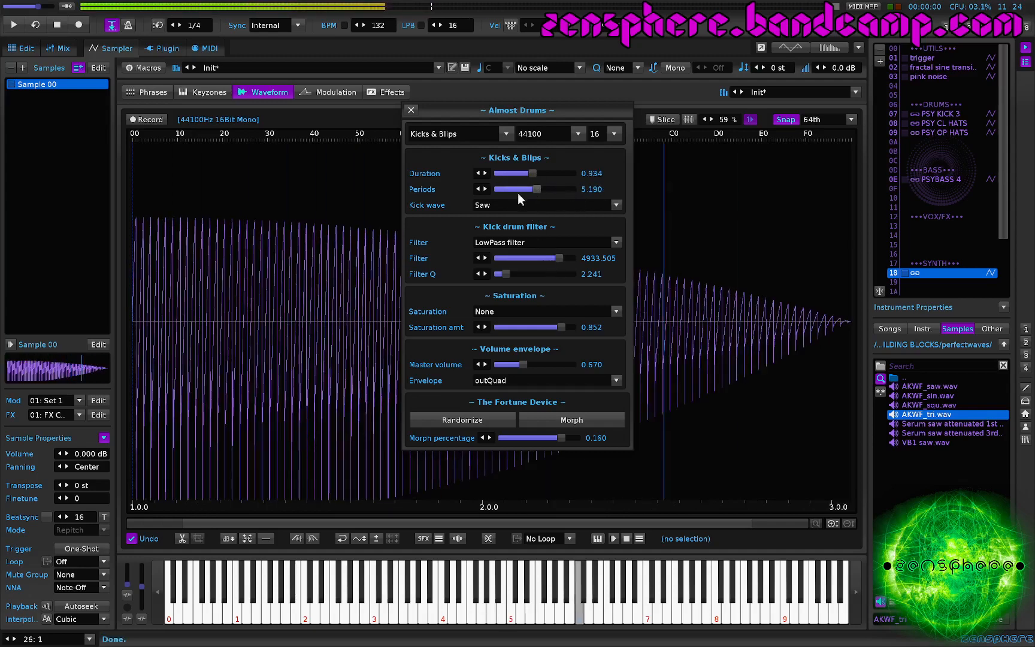
Raise the kick's Periods to 7.857 and switch its filter to HighPass with a Filter Q of 9.529
left_click(561, 187)
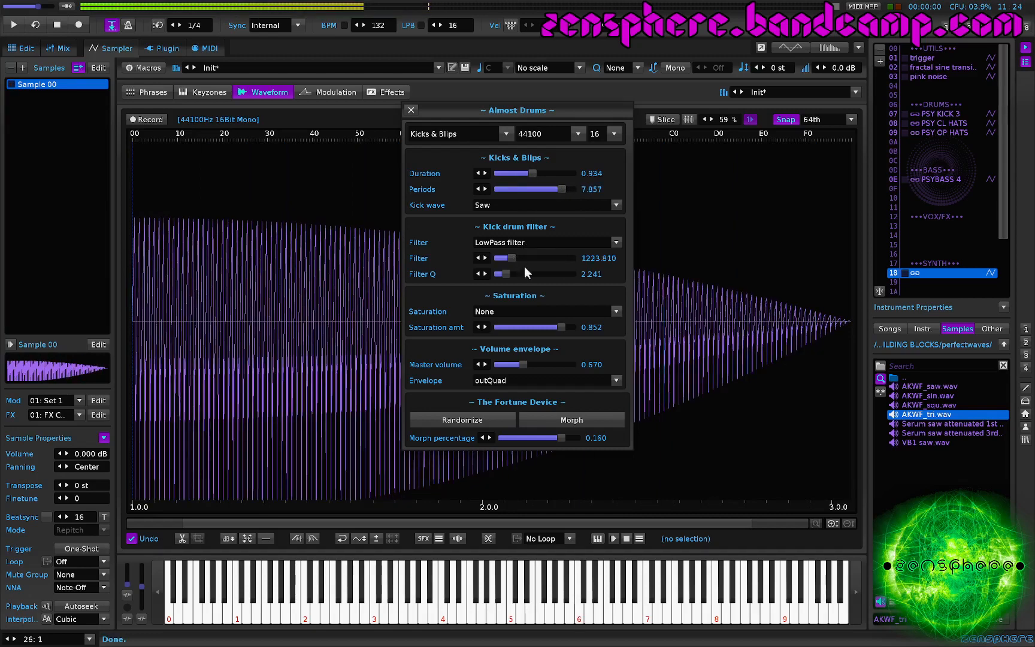
left_click(534, 274)
left_click(556, 257)
left_click(523, 243)
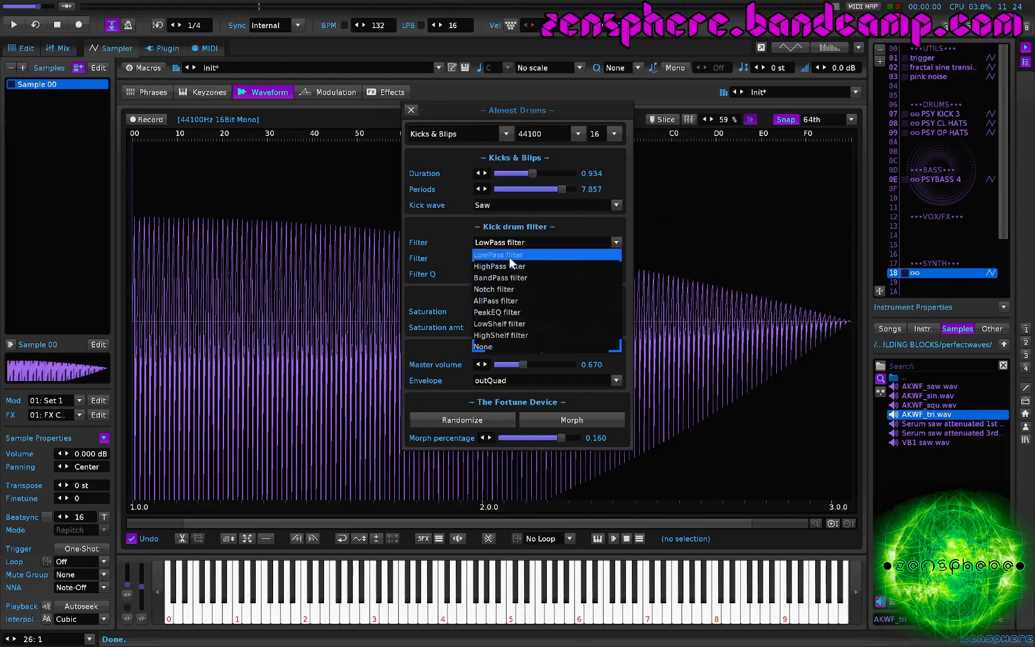
left_click(512, 265)
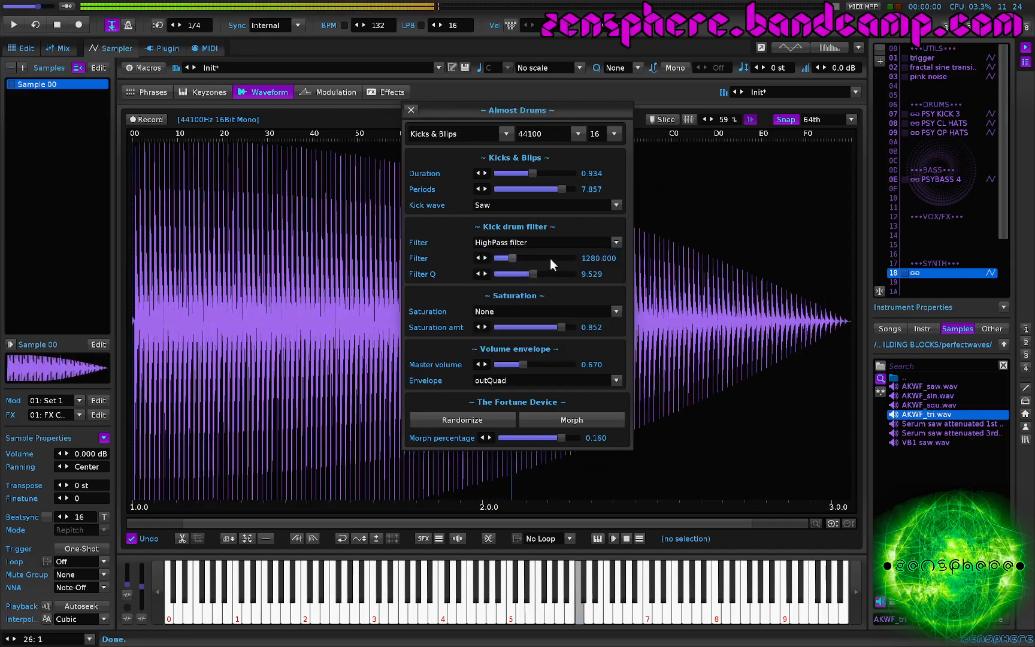
Try high-pass cutoffs including 1167.619 and 3640.000 on the kick while raising the Filter Q to 18.667
left_click(550, 258)
left_click(512, 260)
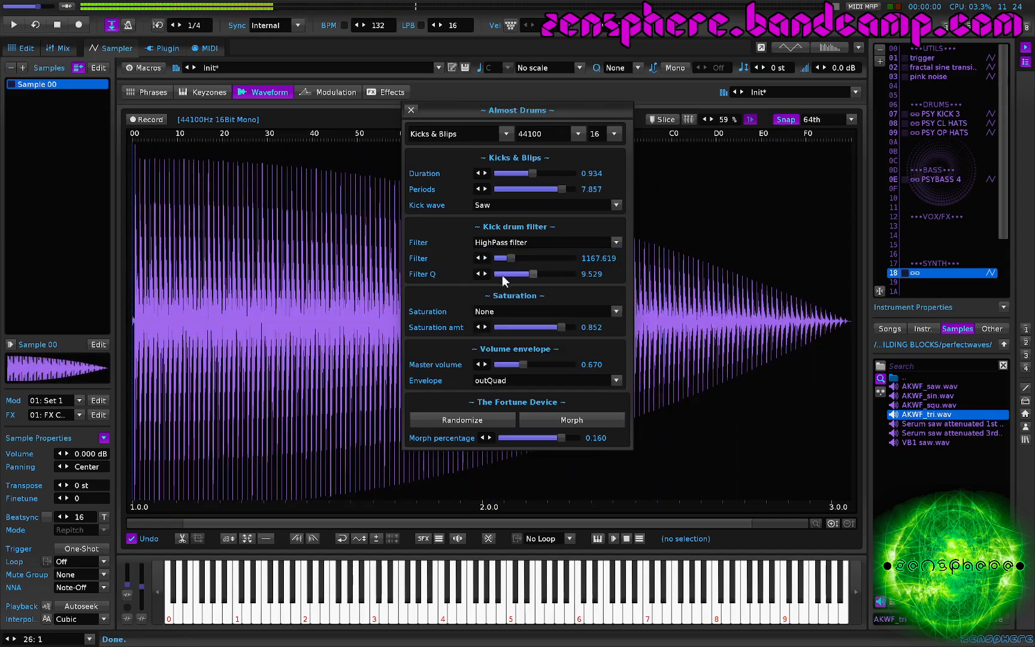
left_click(568, 274)
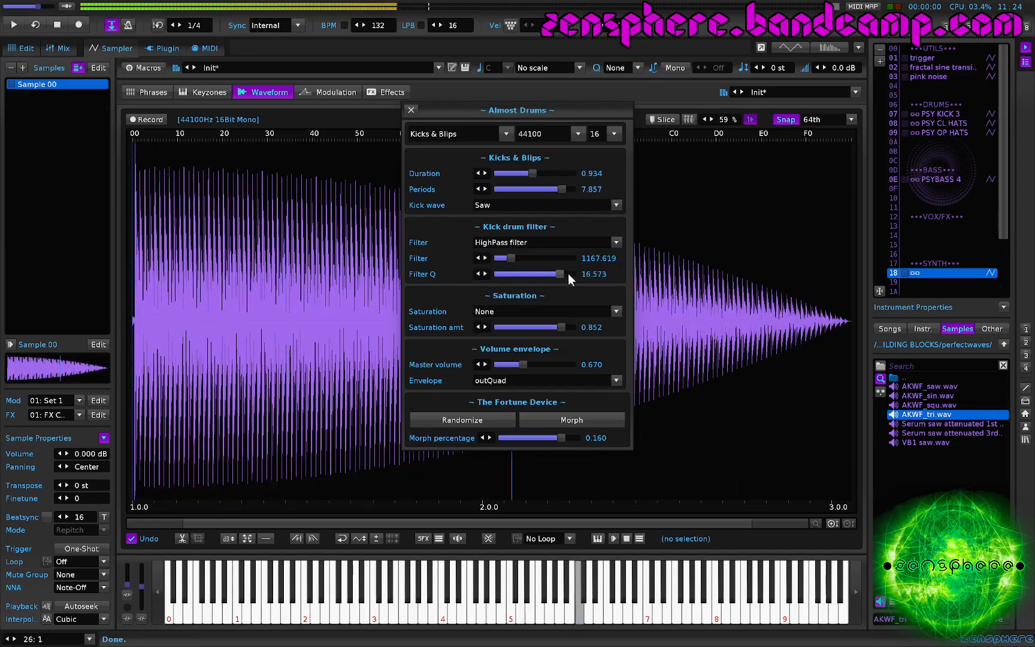
left_click(507, 258)
left_click_drag(502, 262, 535, 259)
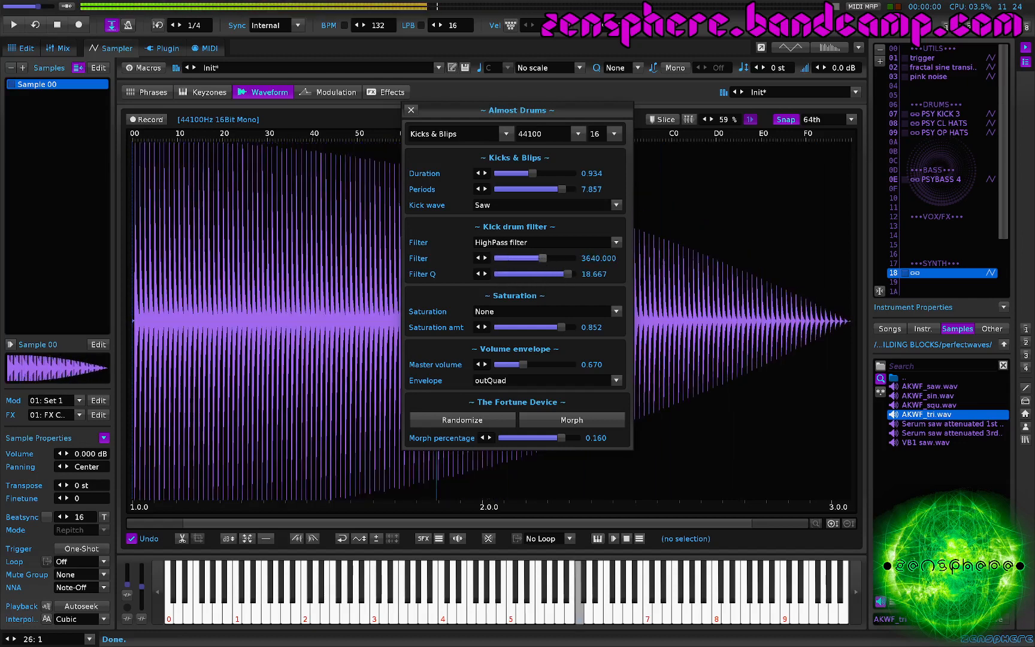
Shorten the kick's Duration to 0.039 and lower its high-pass cutoff to 839.467
left_click(507, 258)
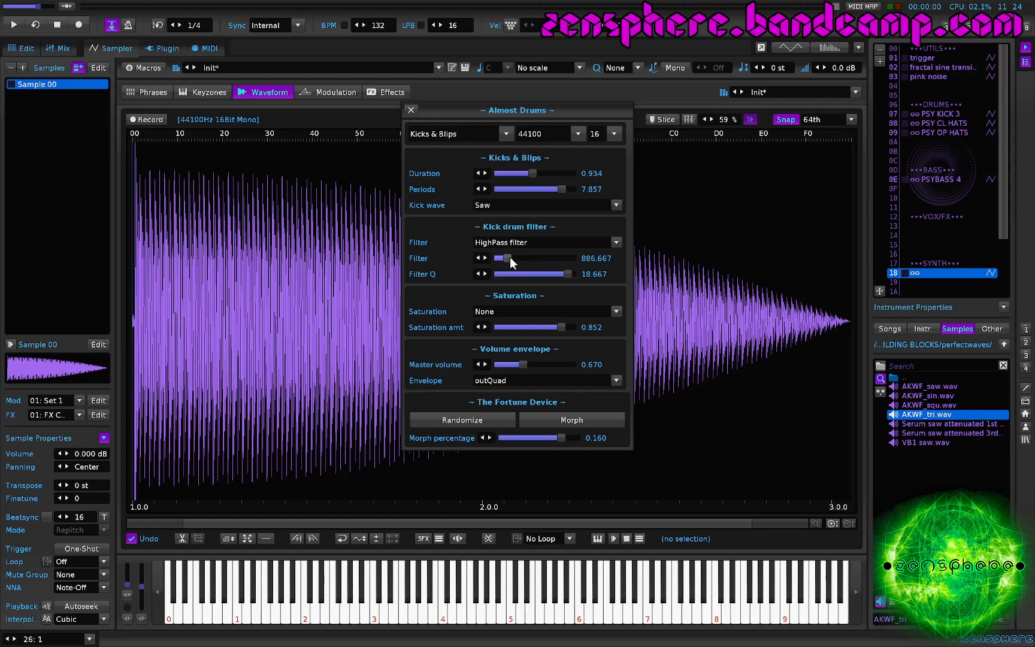
left_click_drag(509, 257, 507, 257)
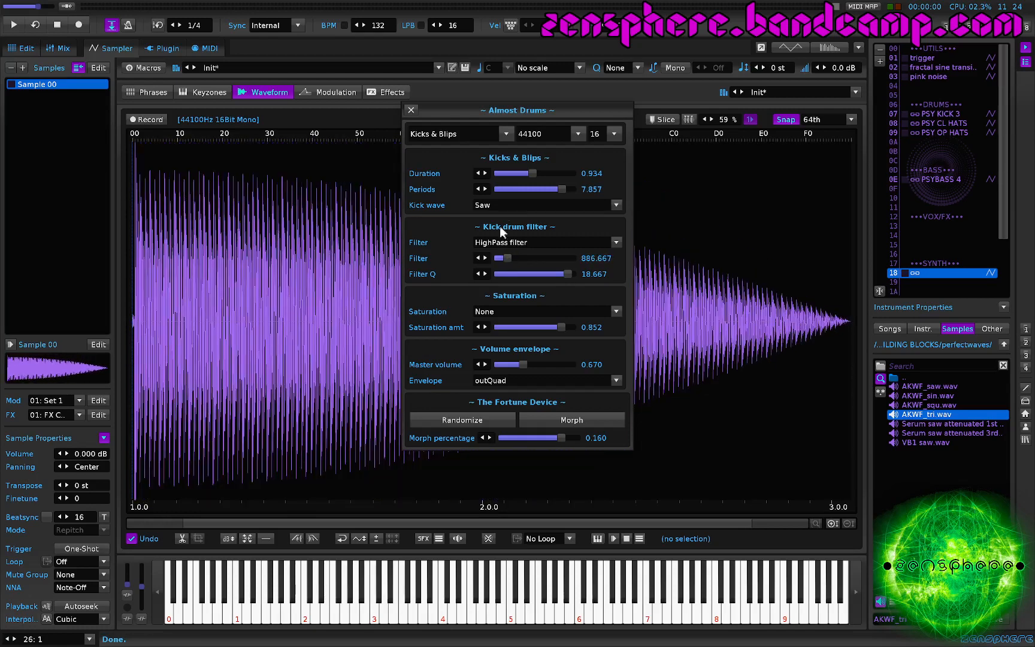
left_click(499, 172)
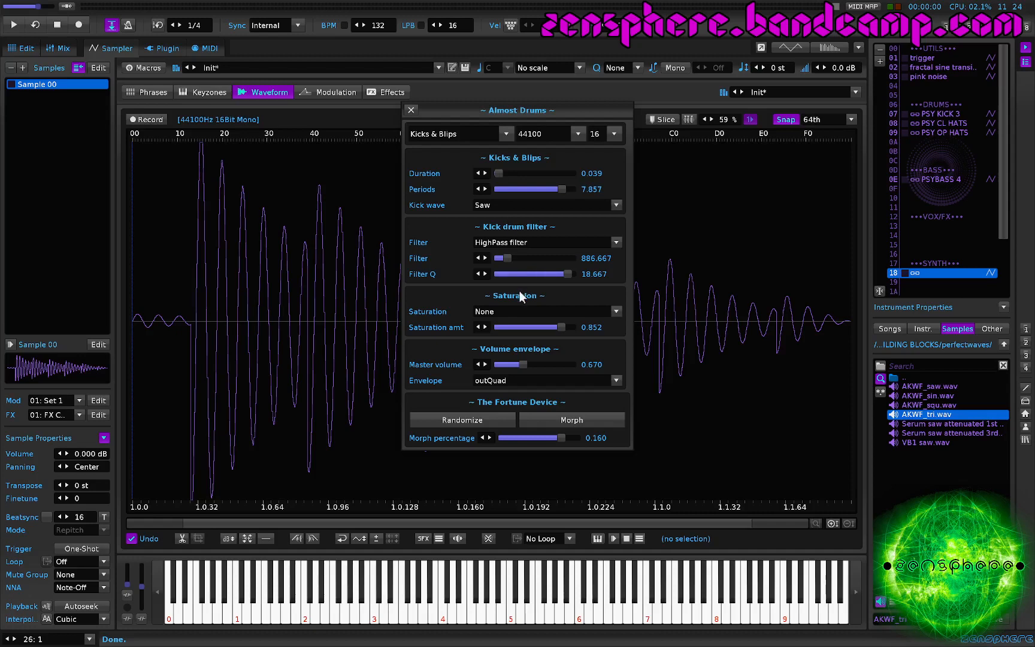
mouse_move(514, 258)
left_mouse_down()
mouse_move(529, 258)
mouse_move(506, 258)
left_mouse_up()
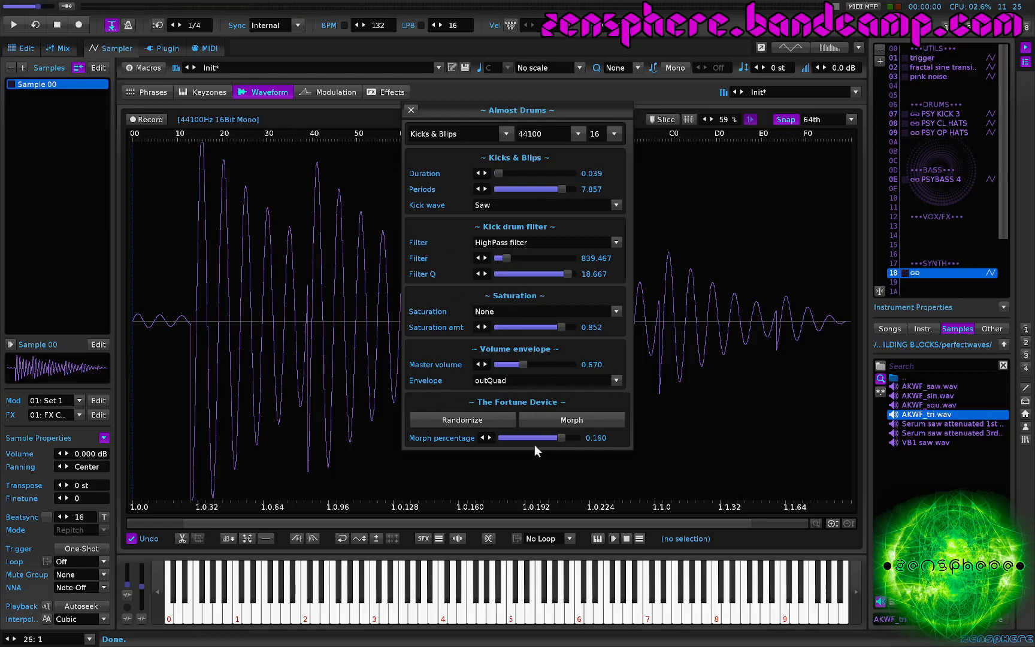
Randomize the Kicks & Blips settings four times to generate different short blips
left_click(444, 419)
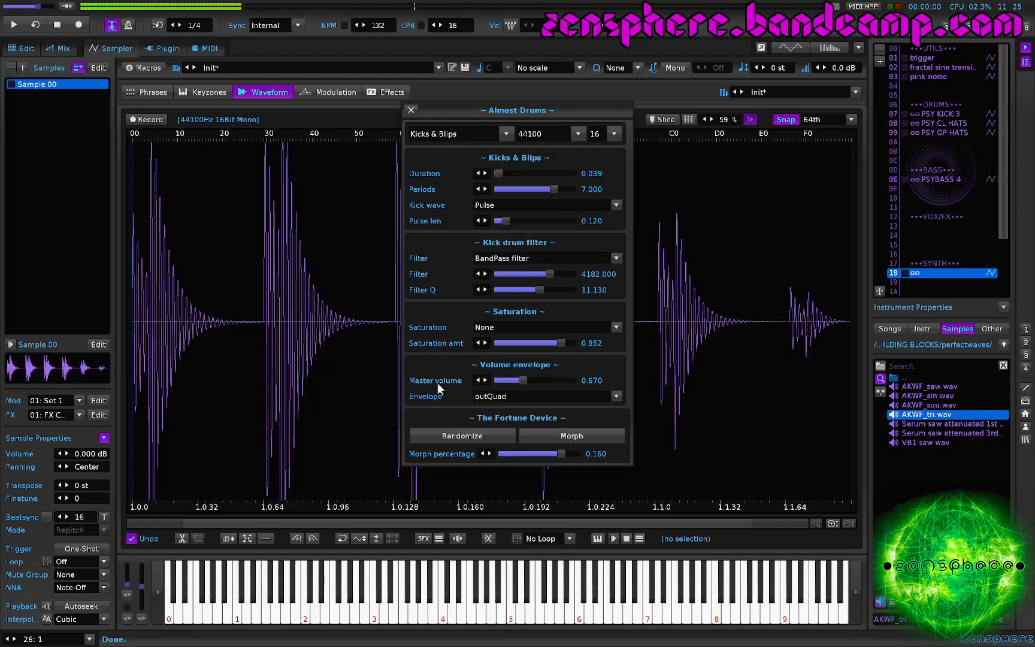
left_click(471, 435)
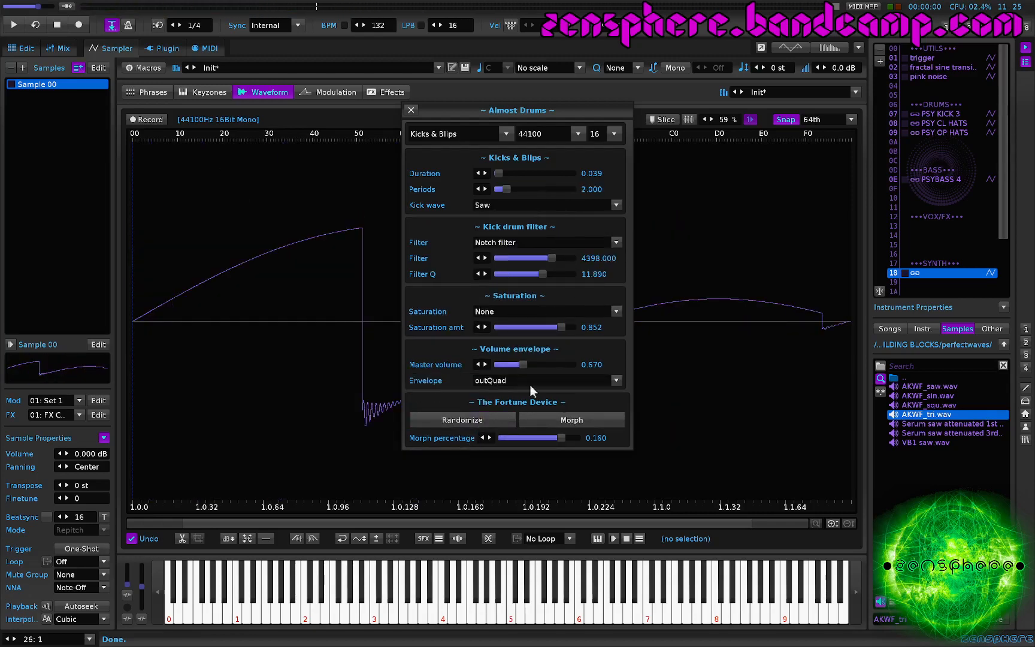
left_click(464, 421)
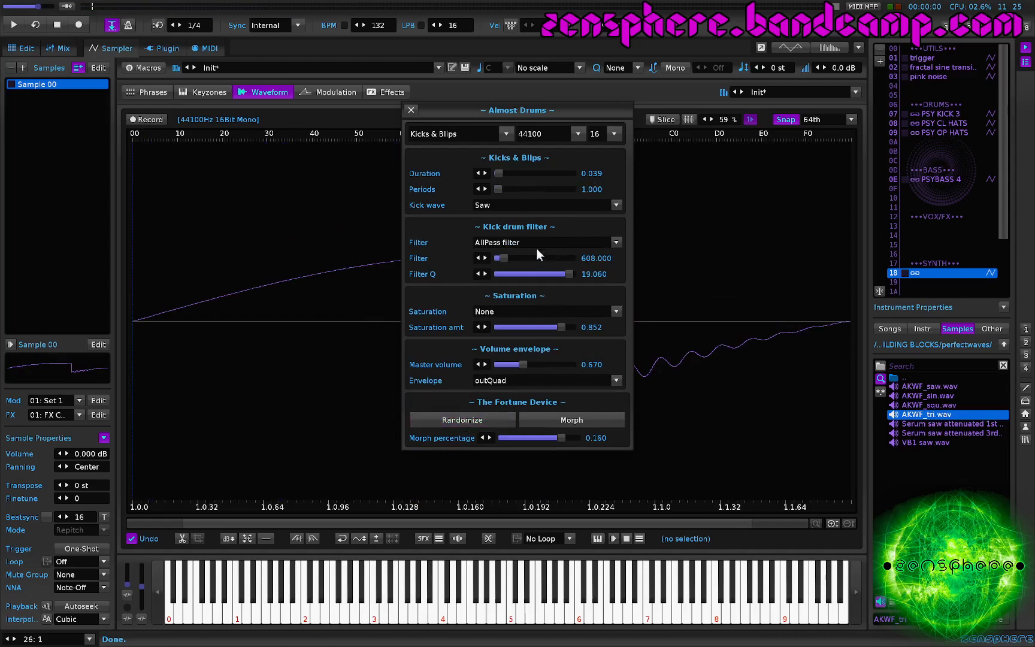
left_click(484, 423)
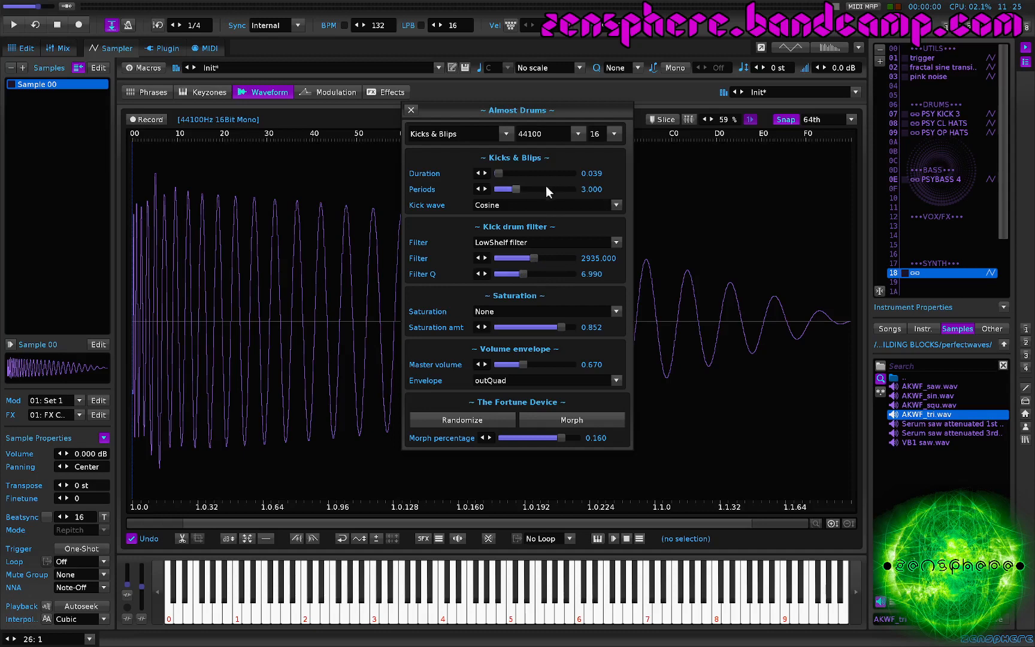
Lengthen the Duration to 0.382 and randomize the kick settings again
left_click_drag(519, 173, 512, 173)
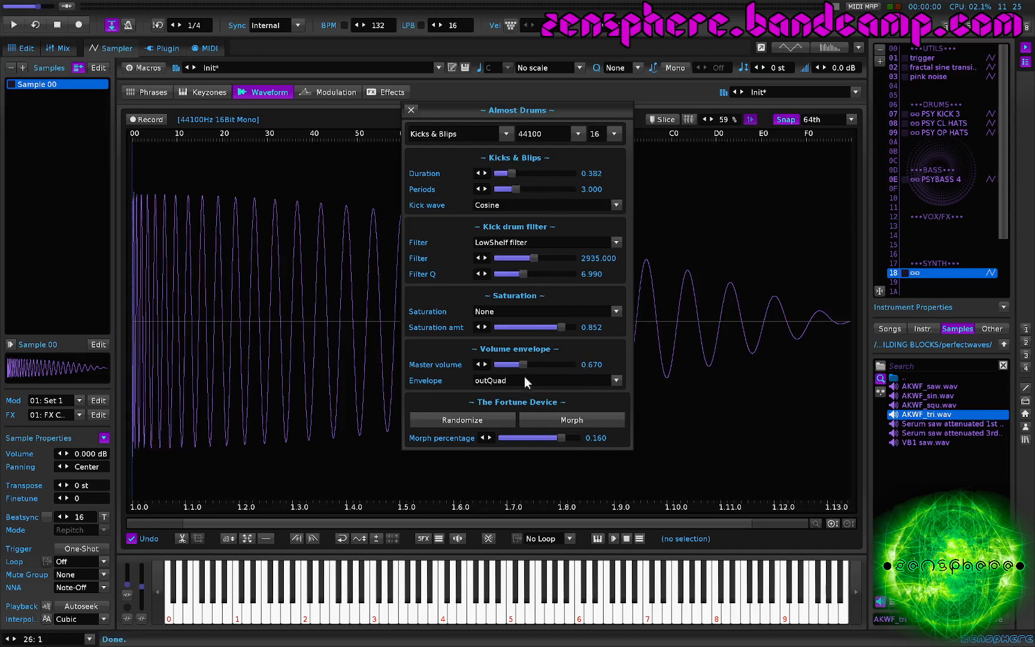
left_click(467, 420)
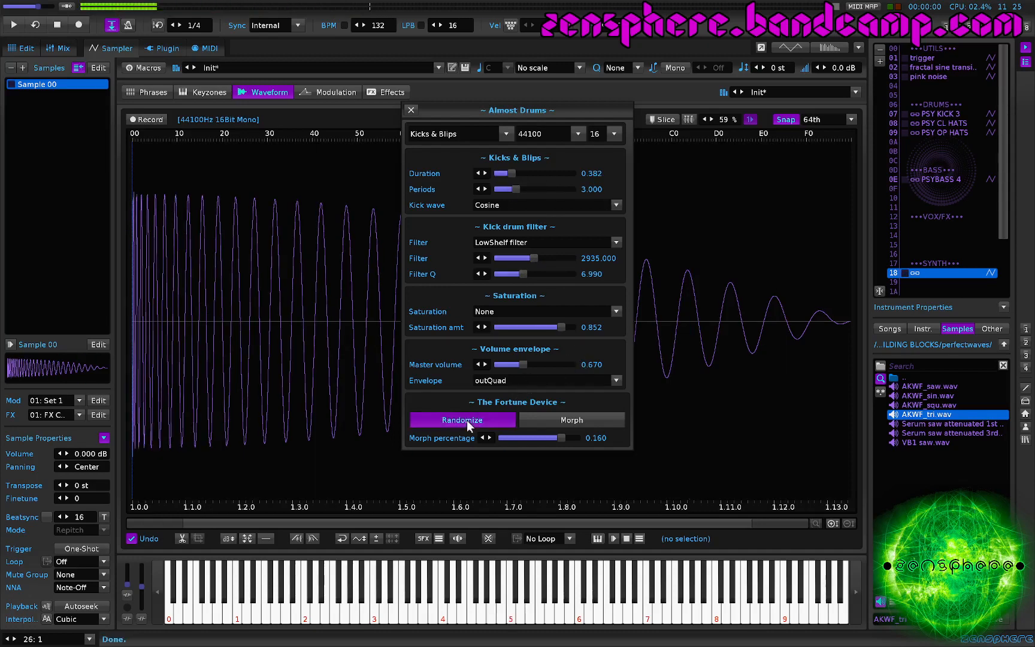
left_click(467, 420)
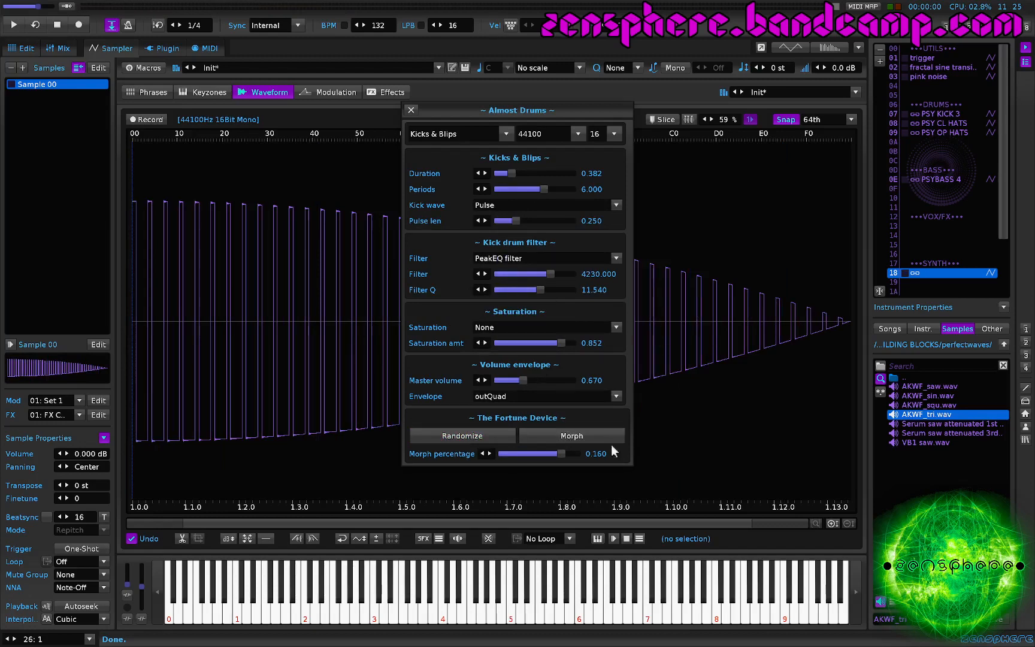
Morph the kick settings at a percentage of 0.160, then randomize them twice more, auditioning the results
left_click(563, 436)
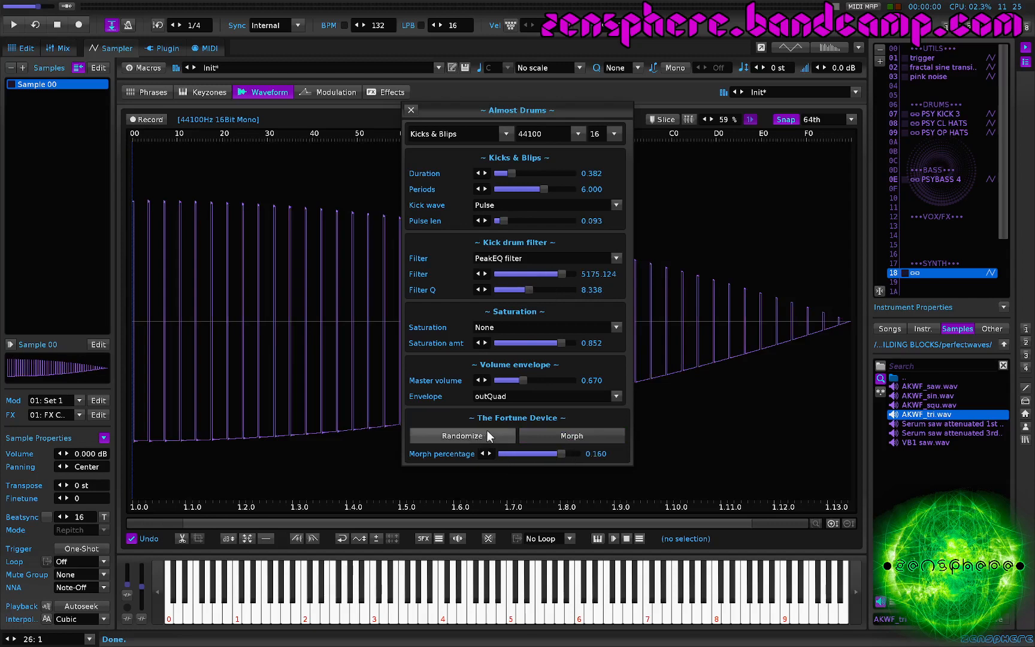
key("q")
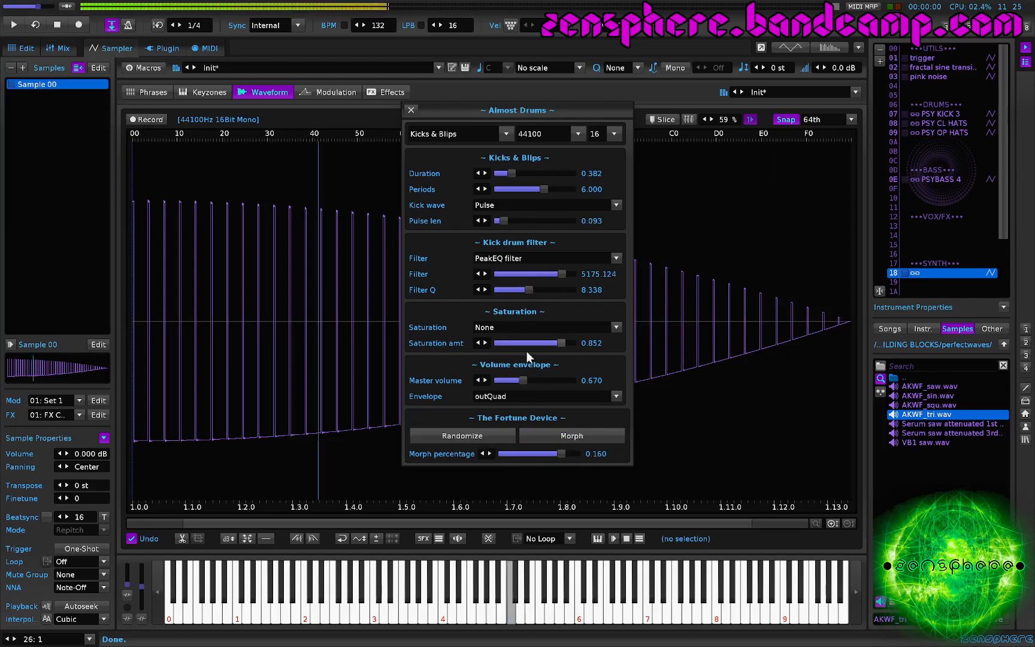
left_click(462, 433)
key("q")
key("q")
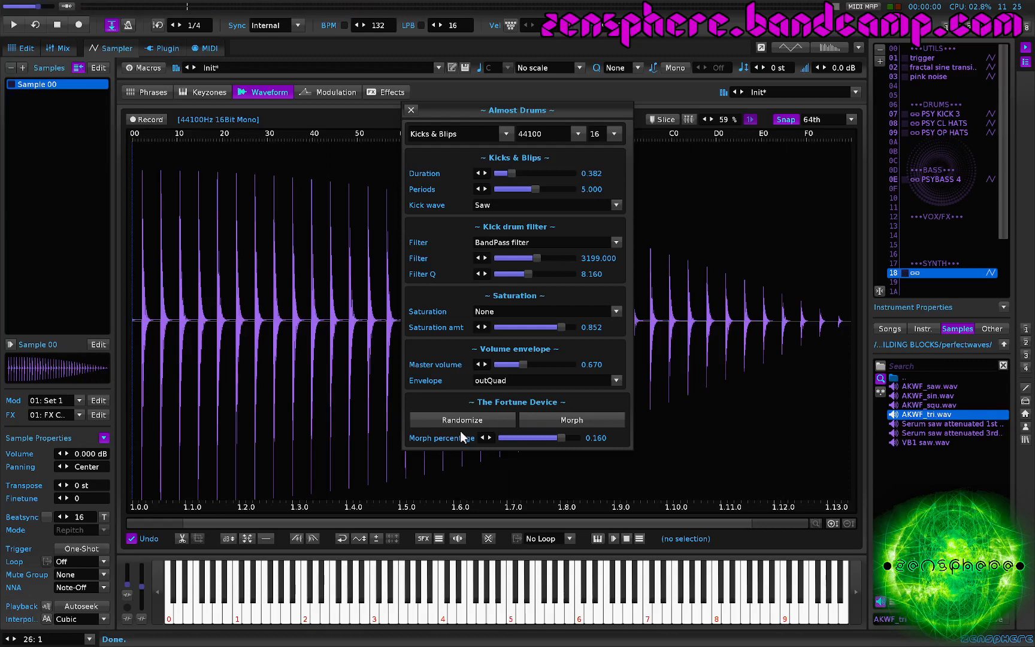
left_click(471, 420)
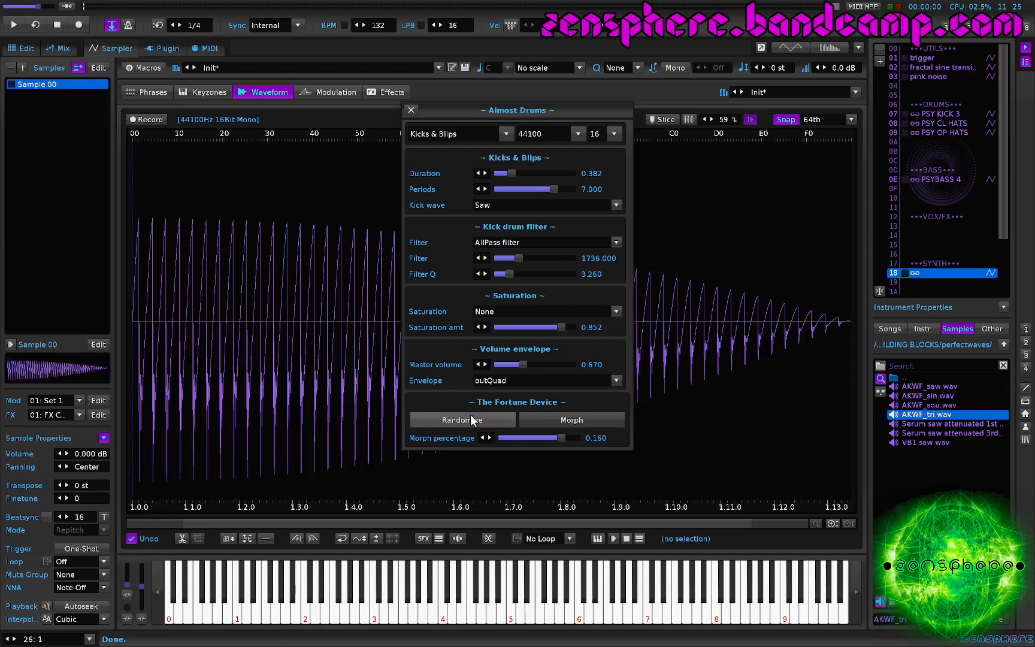
key("q")
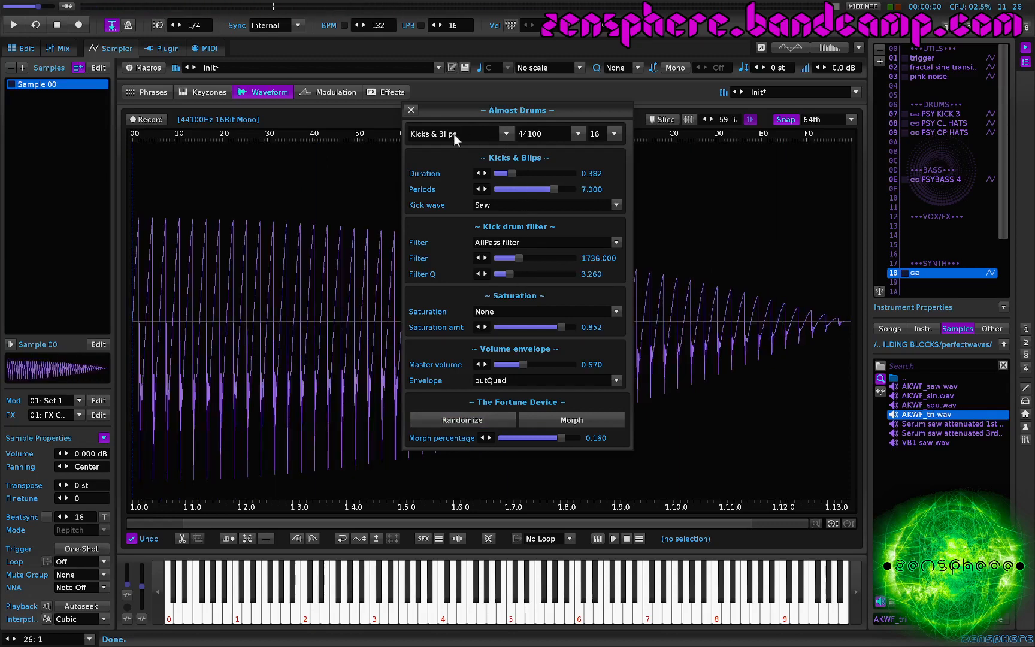
Change the drum type to Snares, randomize its settings and audition the generated snare
scroll(454, 134, "down", 1)
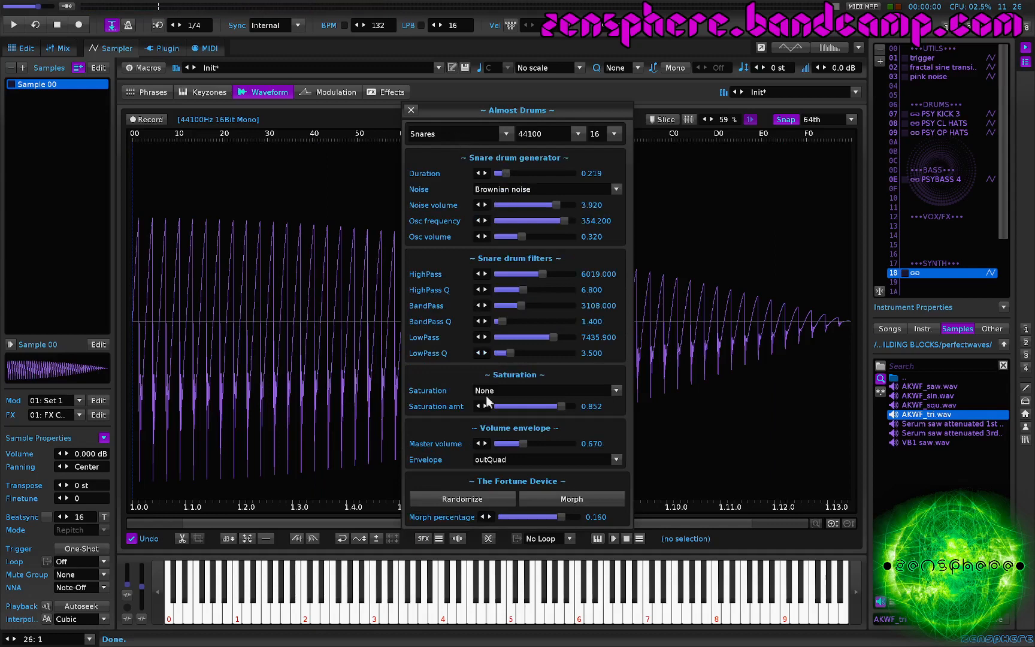
left_click(461, 498)
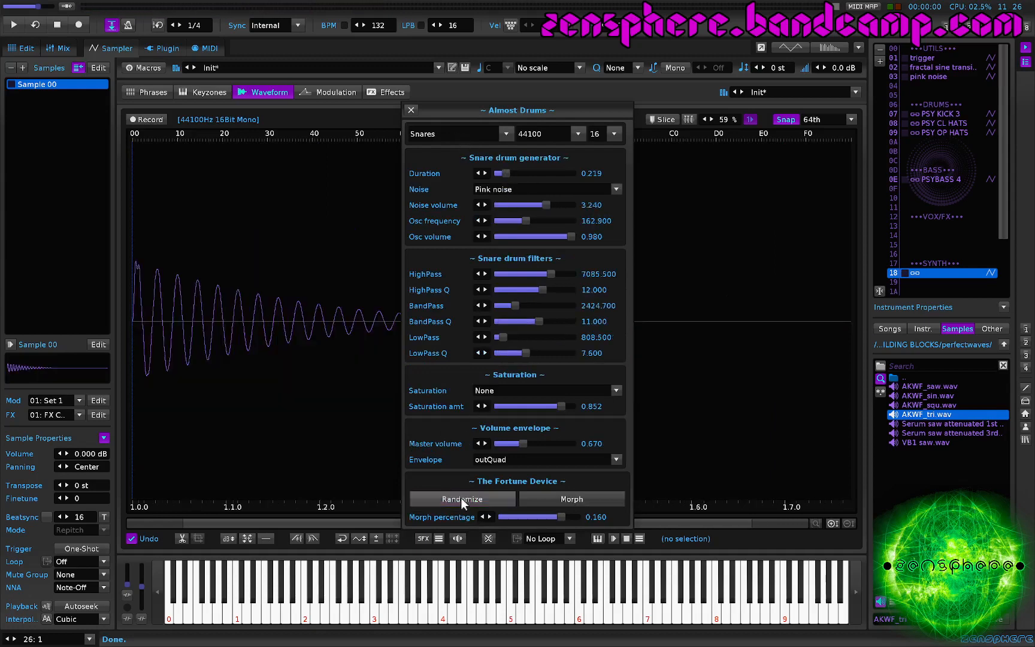
key("q")
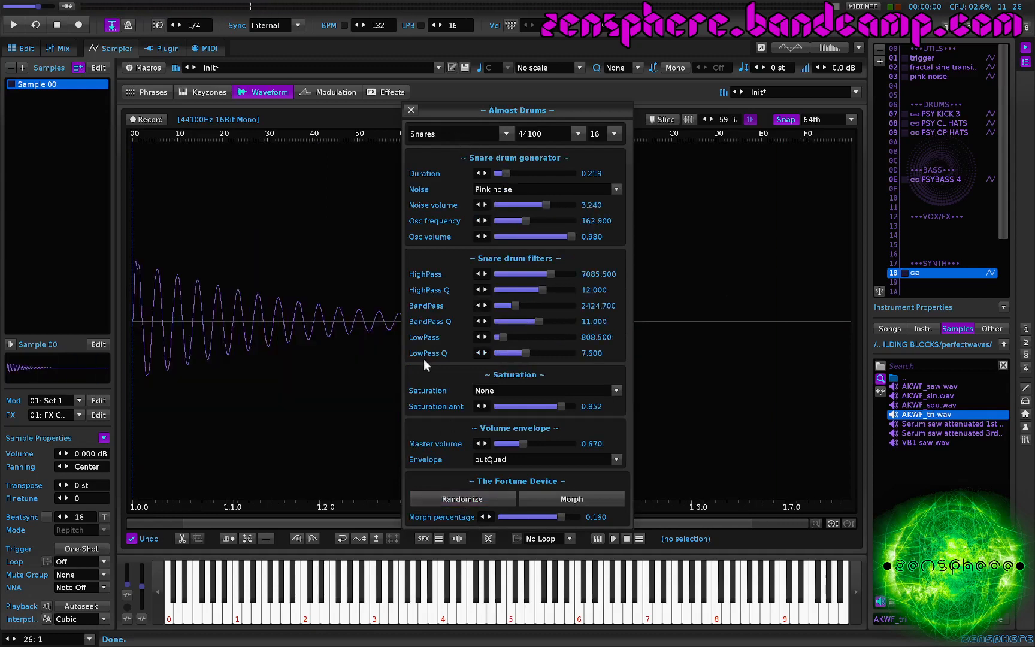
key("q")
key("q")
Set the snare's noise type to White noise and its Osc frequency to 222
left_click(507, 190)
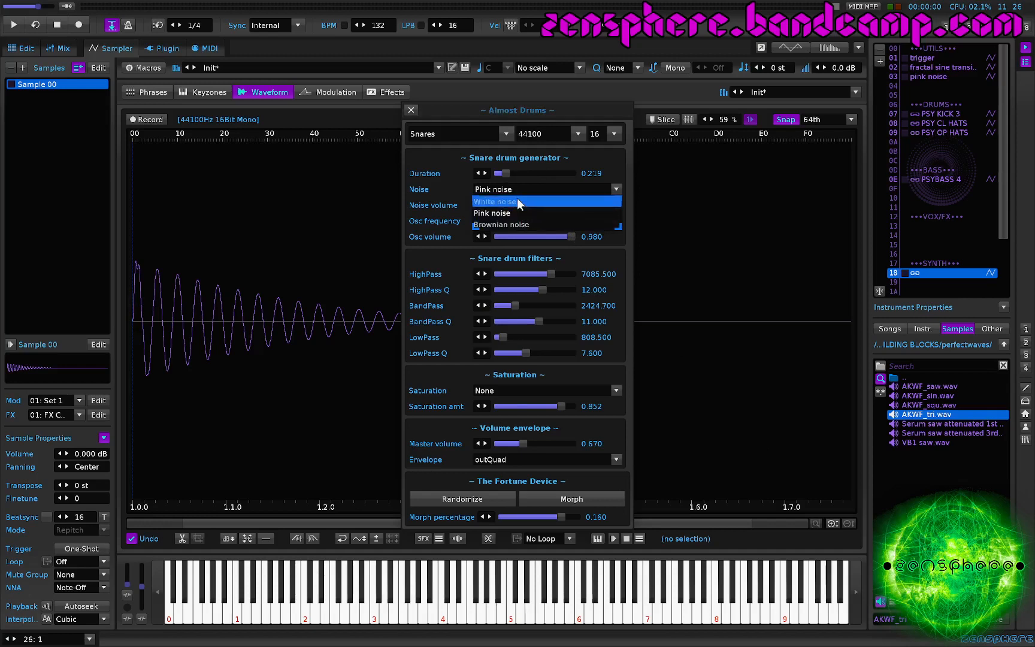
left_click(516, 200)
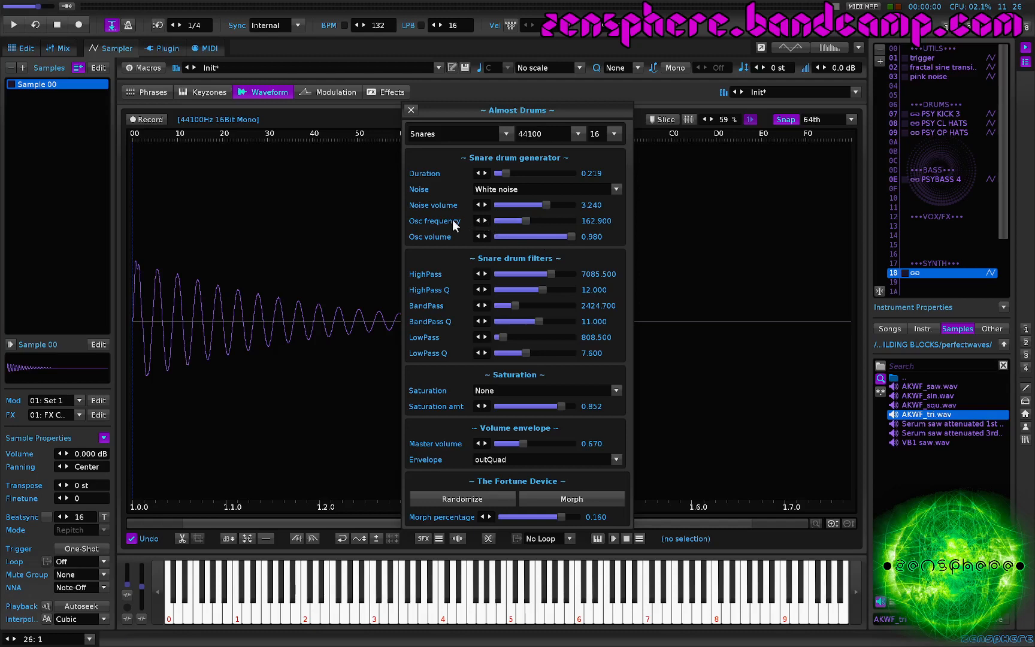
double_click(592, 219)
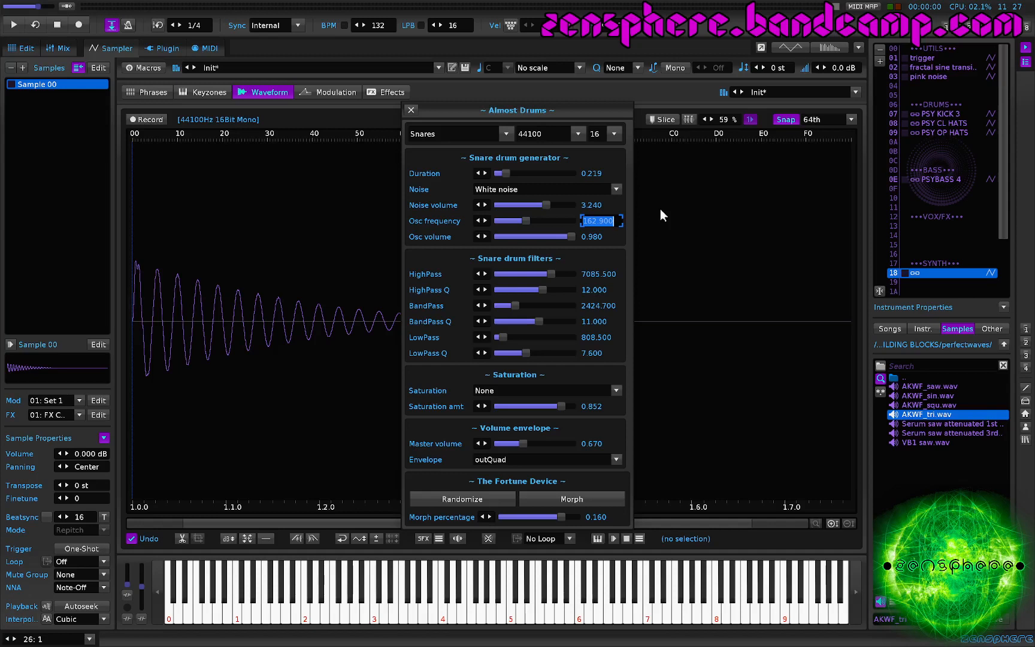
type("222")
key("Return")
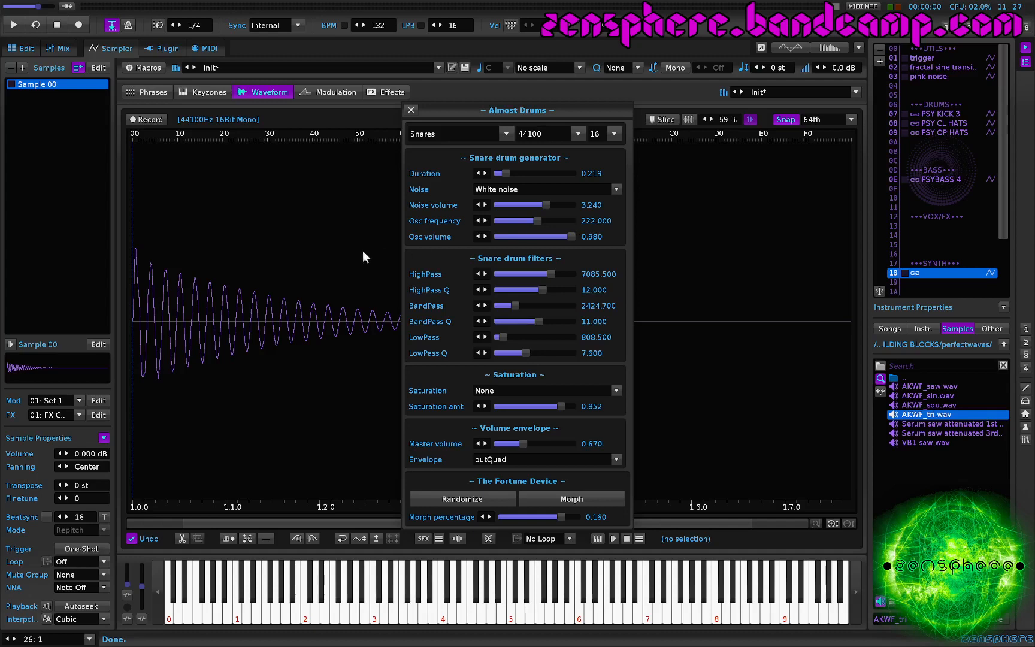
left_click(604, 219)
left_click(558, 113)
Audition the snare sample at a lower note
left_click(692, 404)
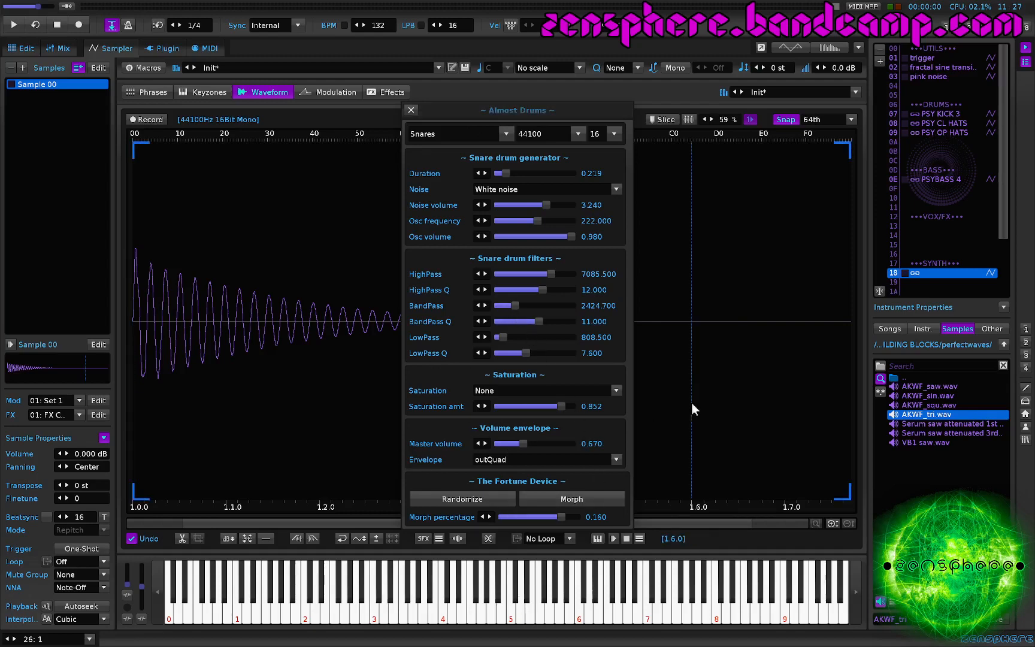
key("z")
key("z")
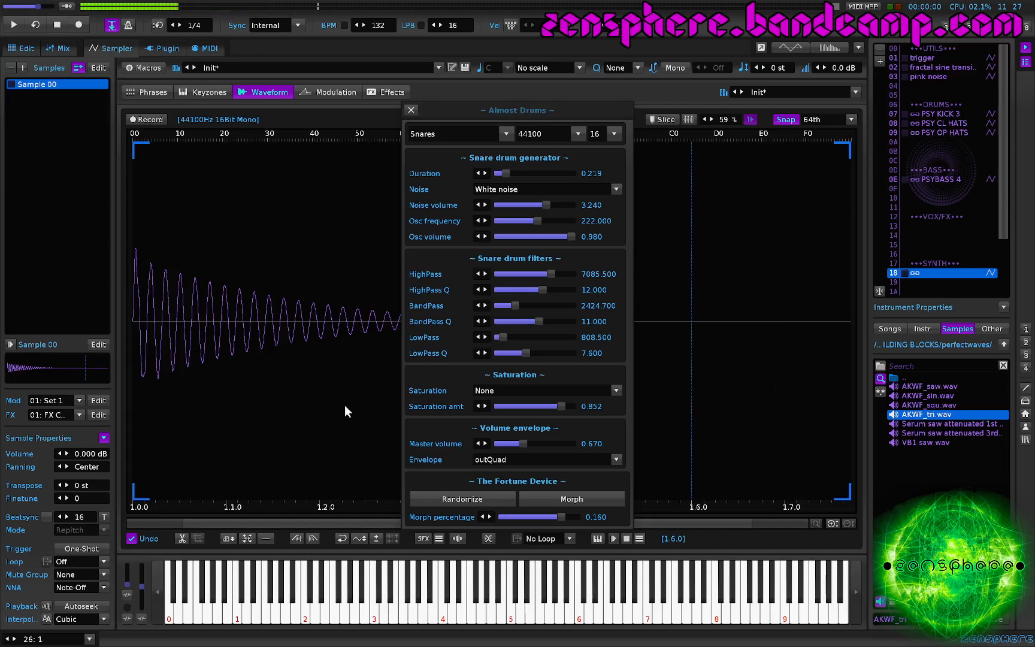
key("z")
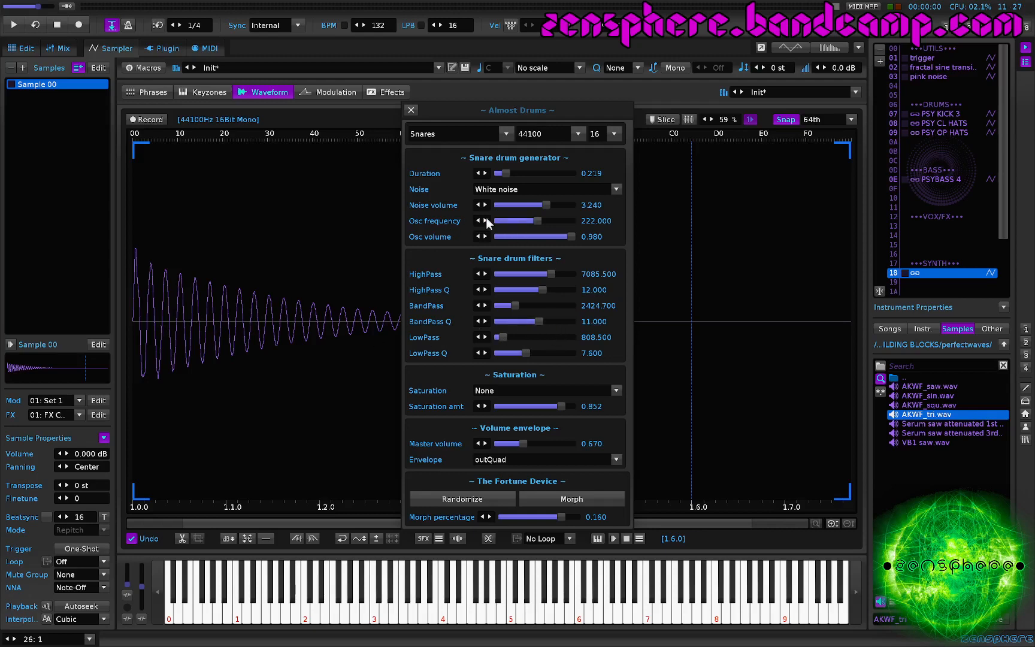
Raise the snare's LowPass cutoff to 9904.857 and on to 10000.000, auditioning each setting
left_click(571, 337)
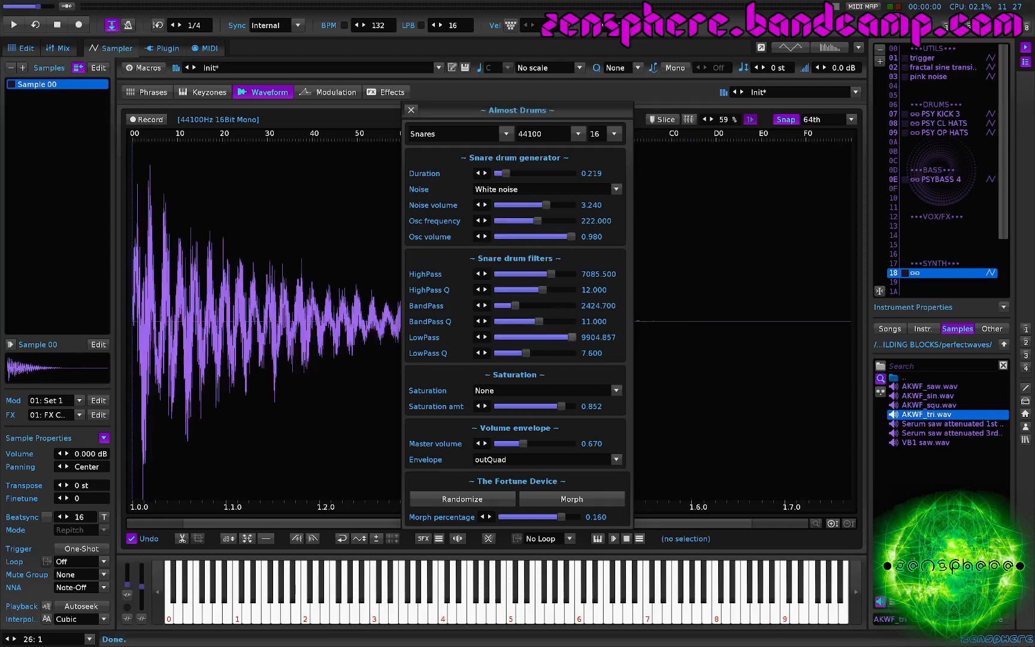
key("q")
key("q")
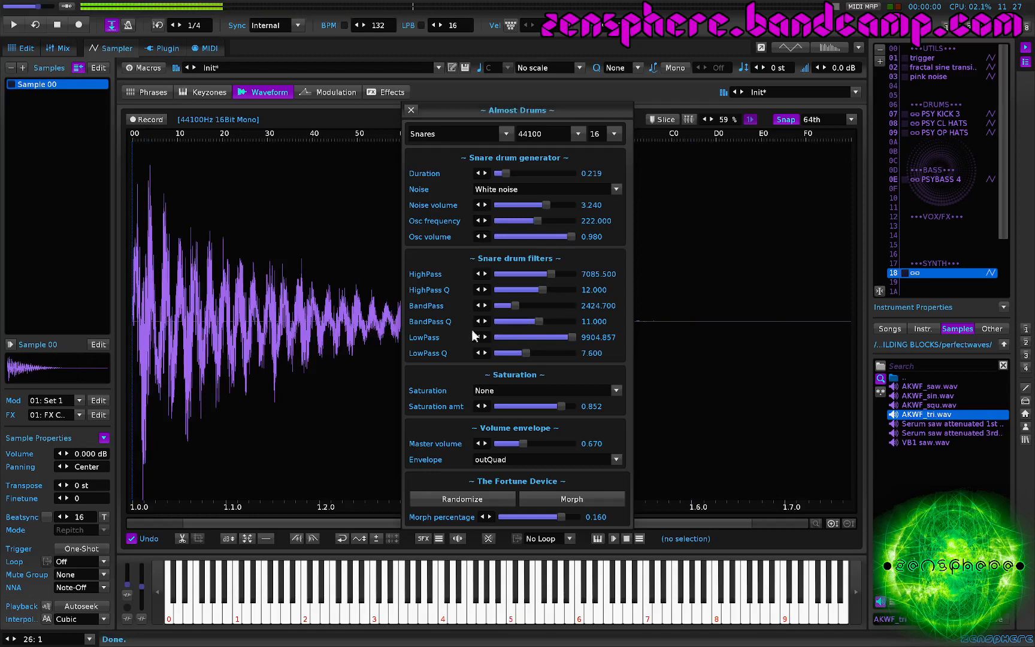
left_click(571, 337)
key("q")
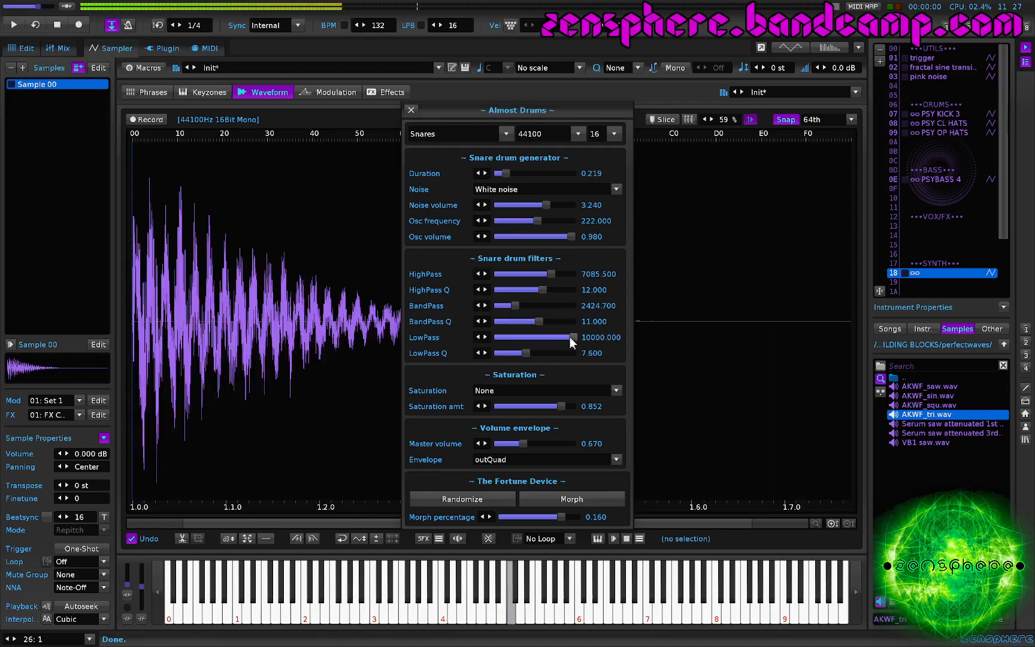
Set the snare's HighPass cutoff to 3435.143 and audition the sample
left_click(513, 274)
key("q")
key("q")
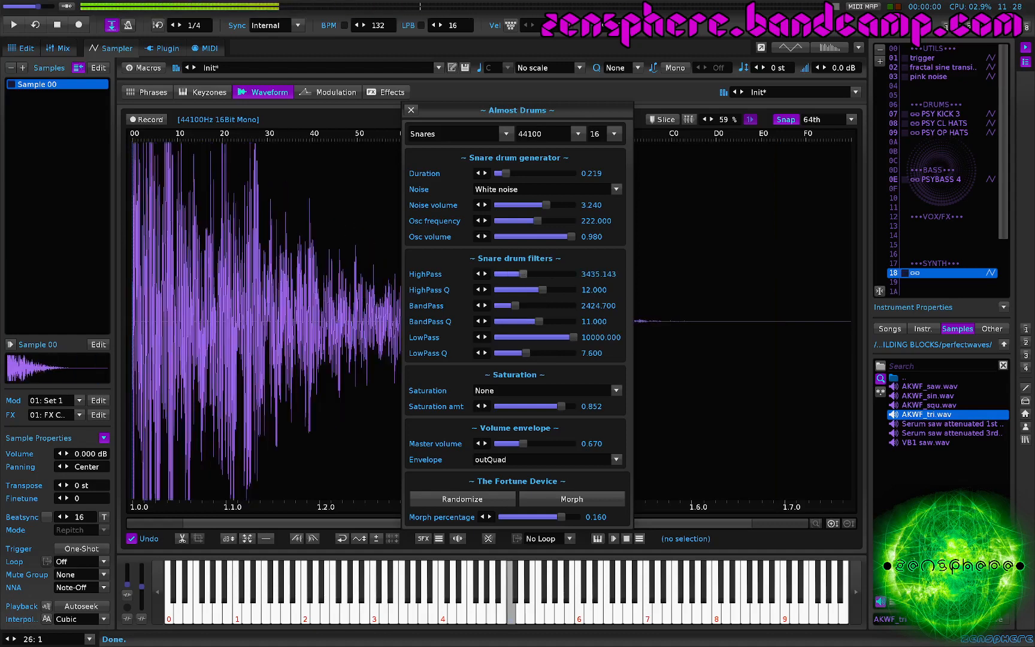
Try a BandPass frequency of 2008.000 and a BandPass Q of 12.988, auditioning the snare between changes
left_click(550, 306)
key("q")
left_click(514, 306)
key("q")
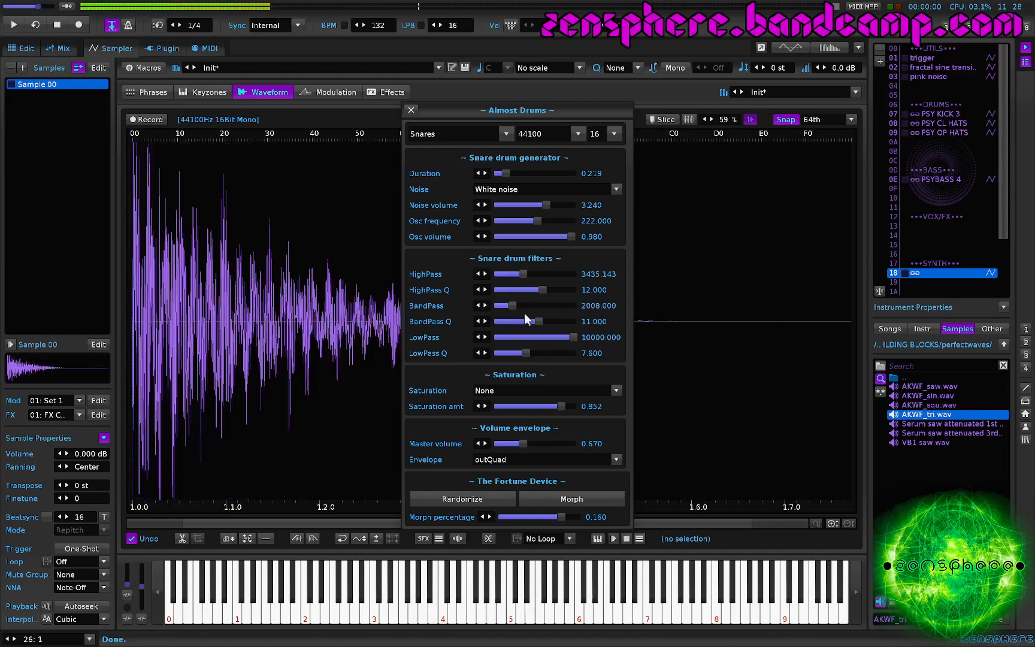
key("q")
left_click(511, 322)
key("q")
key("q")
left_click(546, 322)
key("q")
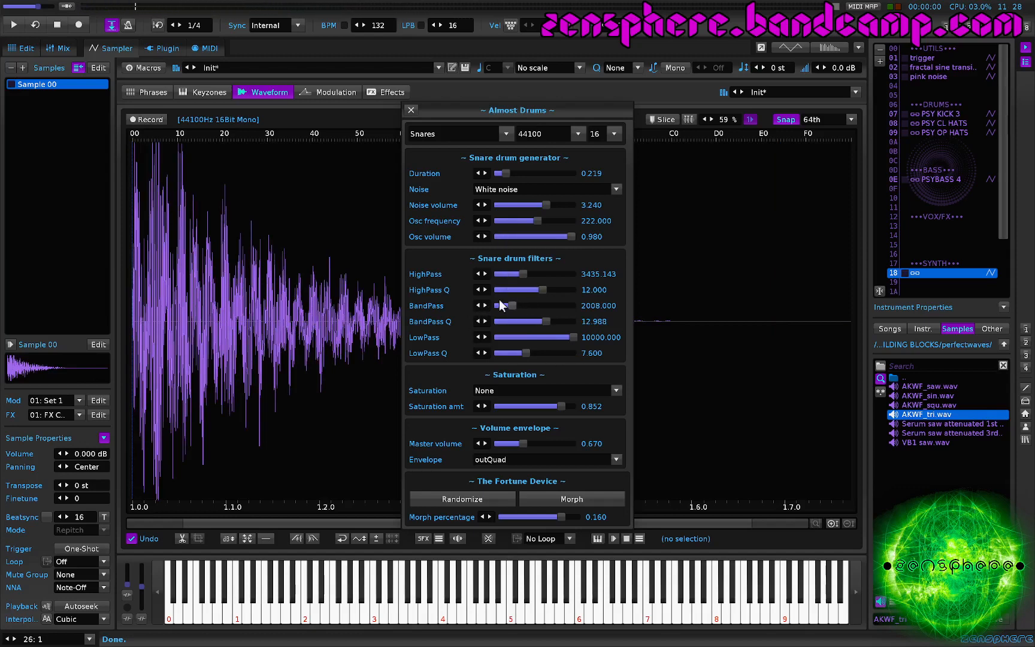
Adjust the snare filters to HighPass Q 2.185, LowPass Q 2.916, BandPass Q 3.701 and BandPass 3206.800
left_click(514, 289)
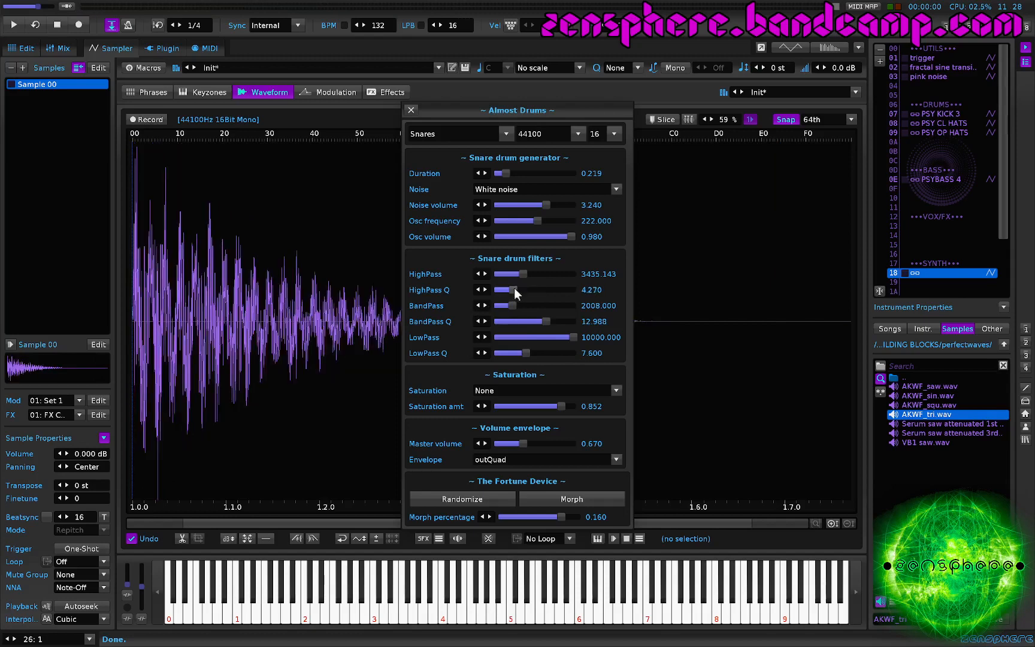
left_click_drag(515, 288, 507, 289)
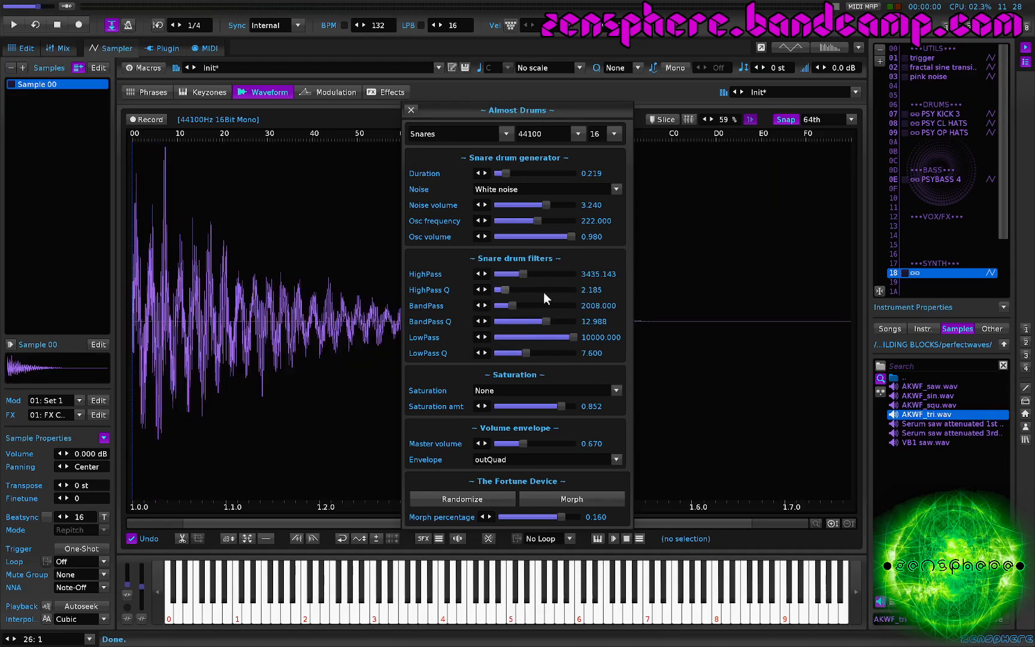
left_click_drag(515, 353, 507, 353)
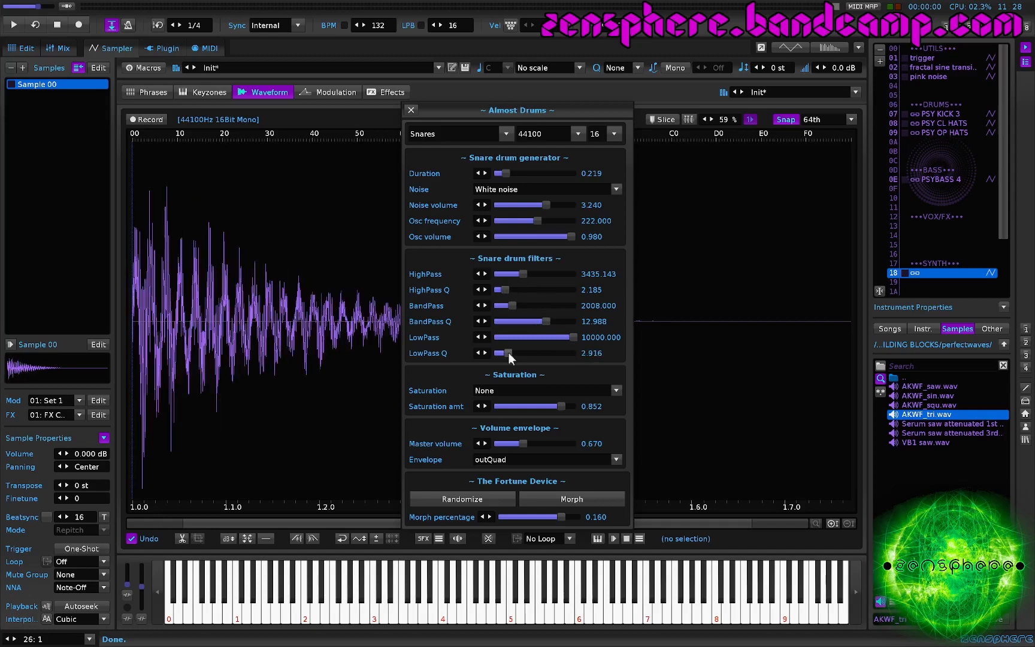
left_click_drag(547, 321, 522, 305)
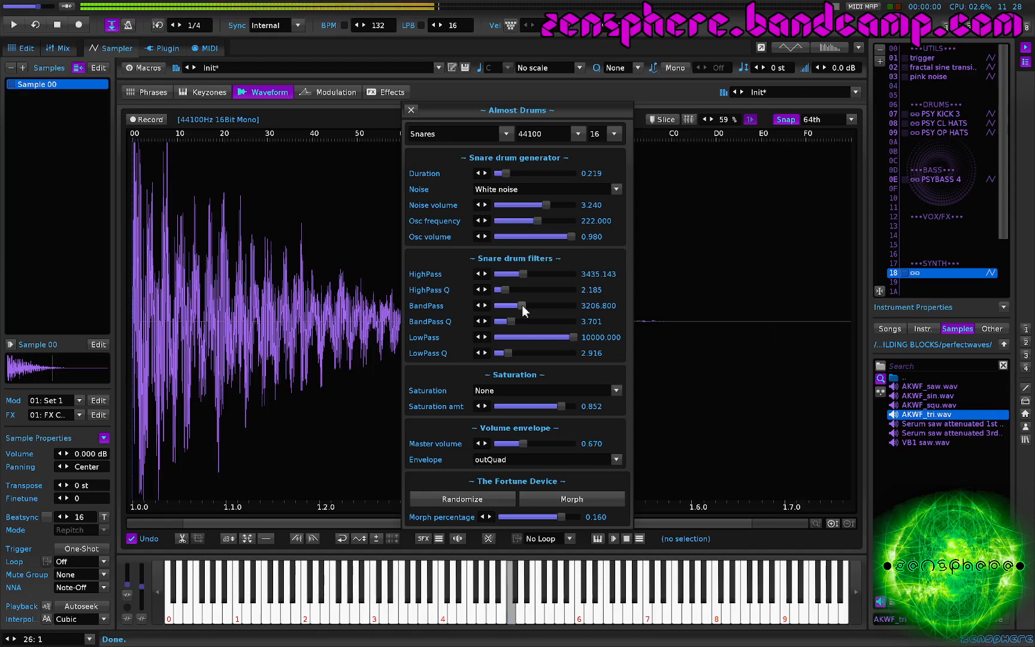
Set the snare's Osc frequency to 200 and audition the sample at a lower note
double_click(595, 220)
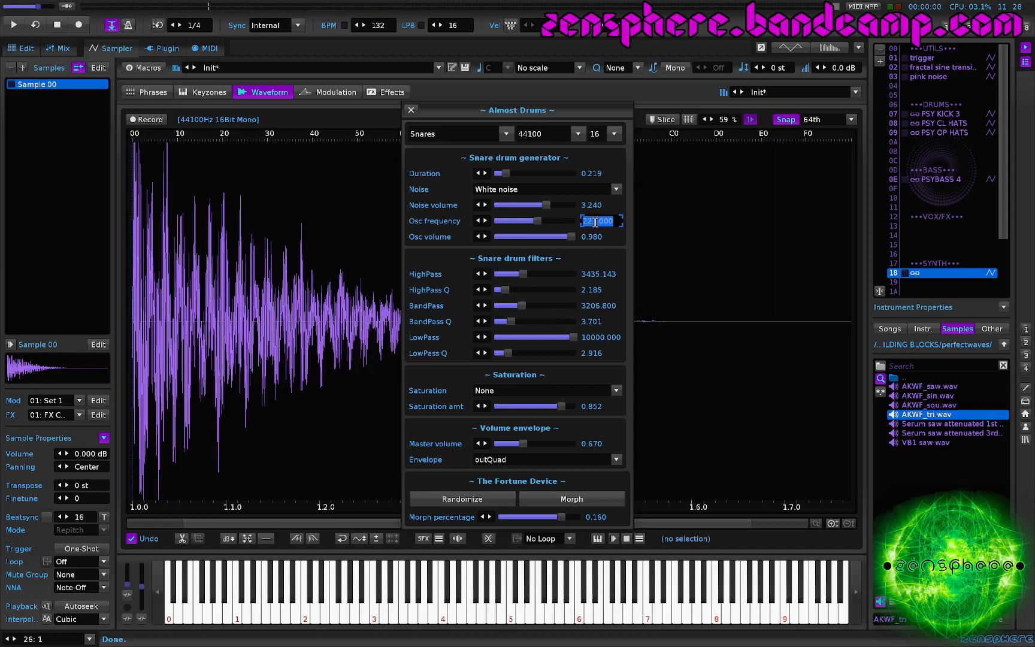
type("200")
key("Return")
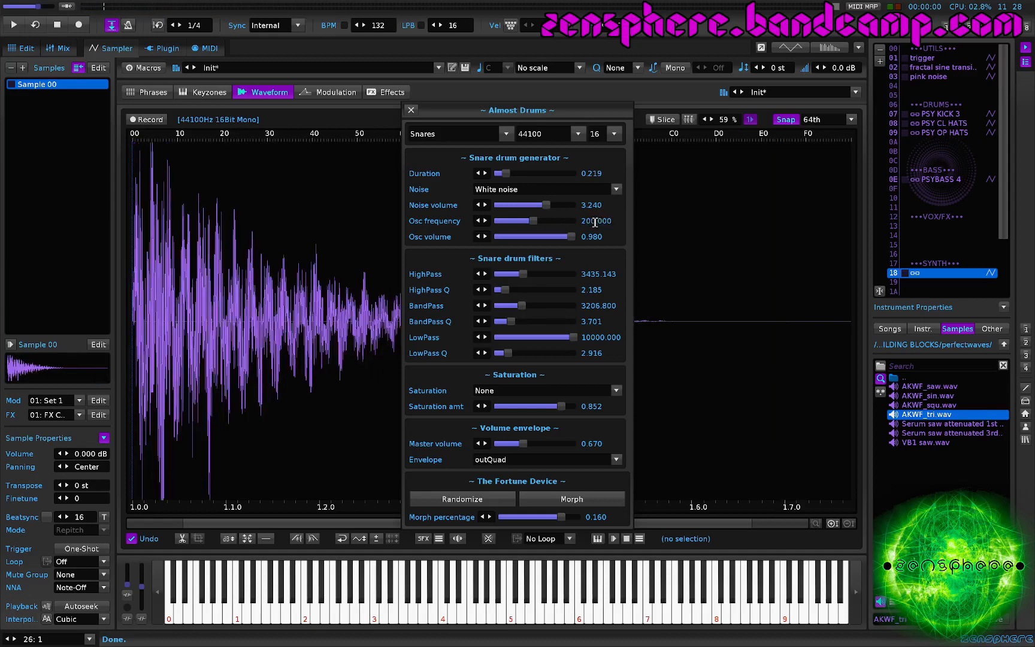
left_click(692, 207)
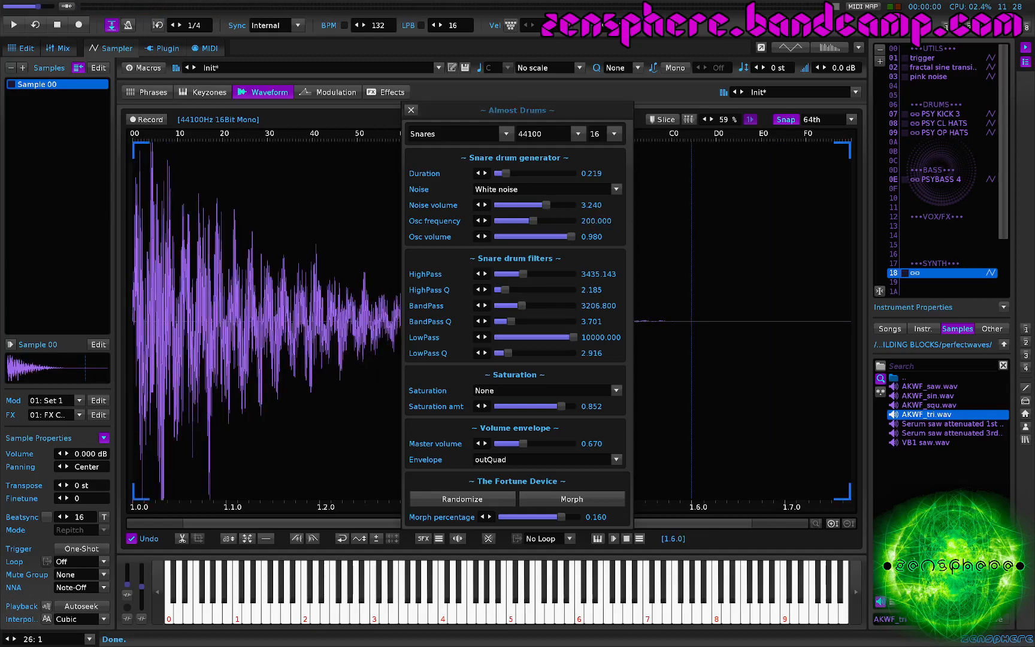
key("z")
key("z")
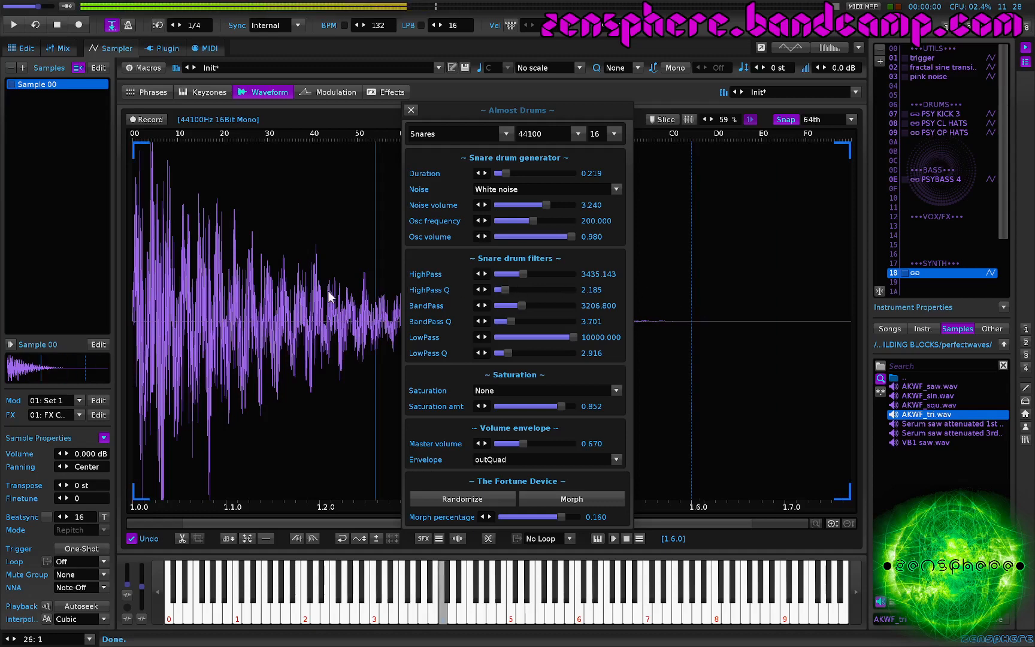
key("z")
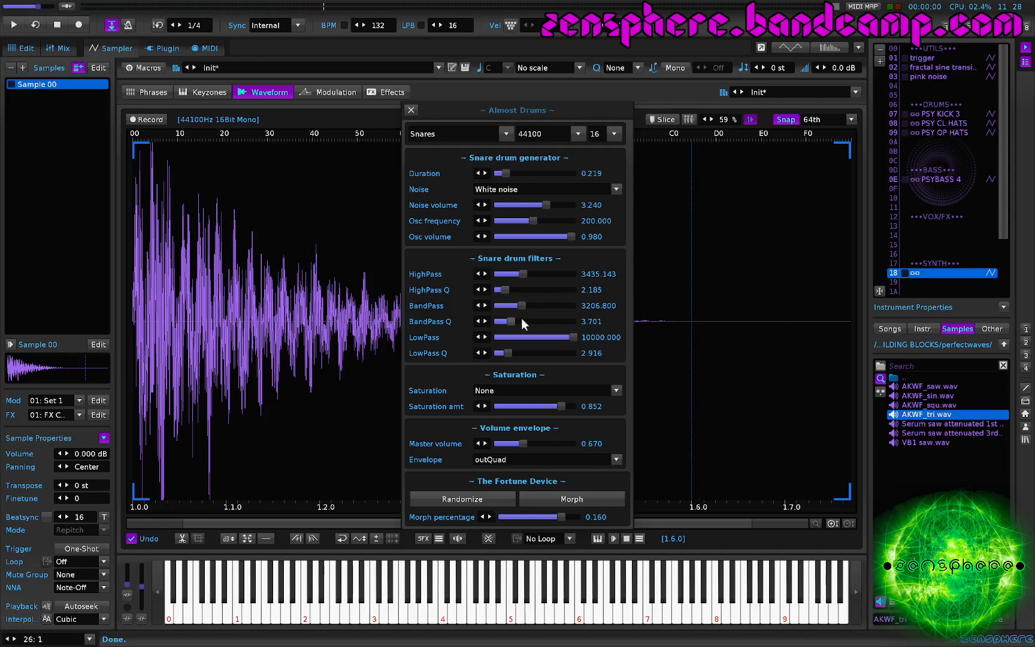
Lower the snare's BandPass Q to 1.711 and audition the sample
left_click_drag(518, 314, 503, 316)
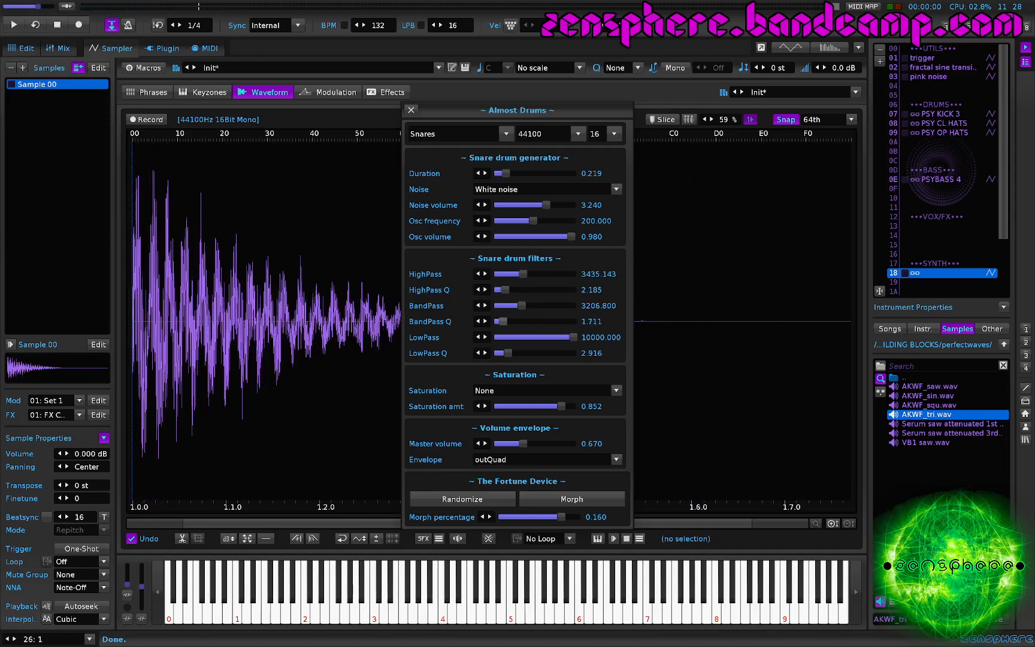
key("z")
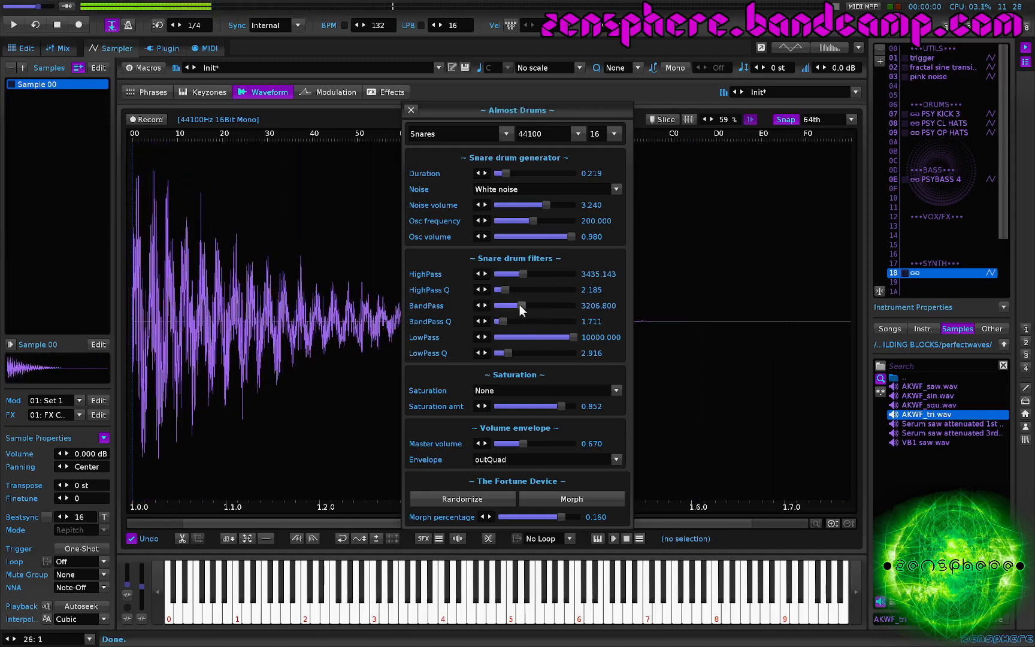
key("z")
key("z")
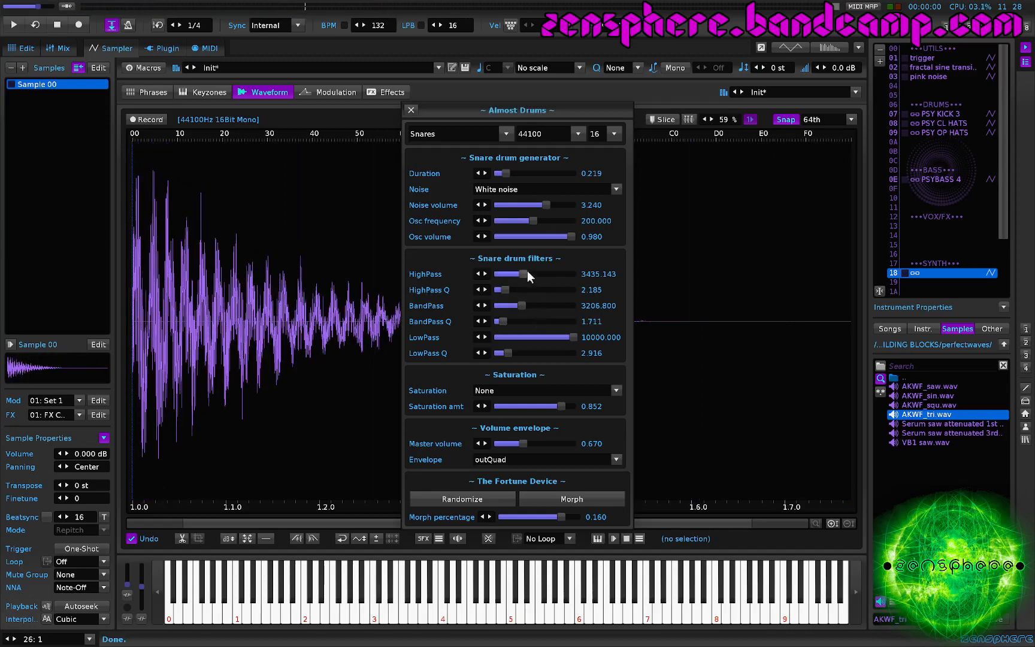
Lower the snare's HighPass cutoff to 1477.103 and audition the sample repeatedly
left_click_drag(521, 272, 509, 272)
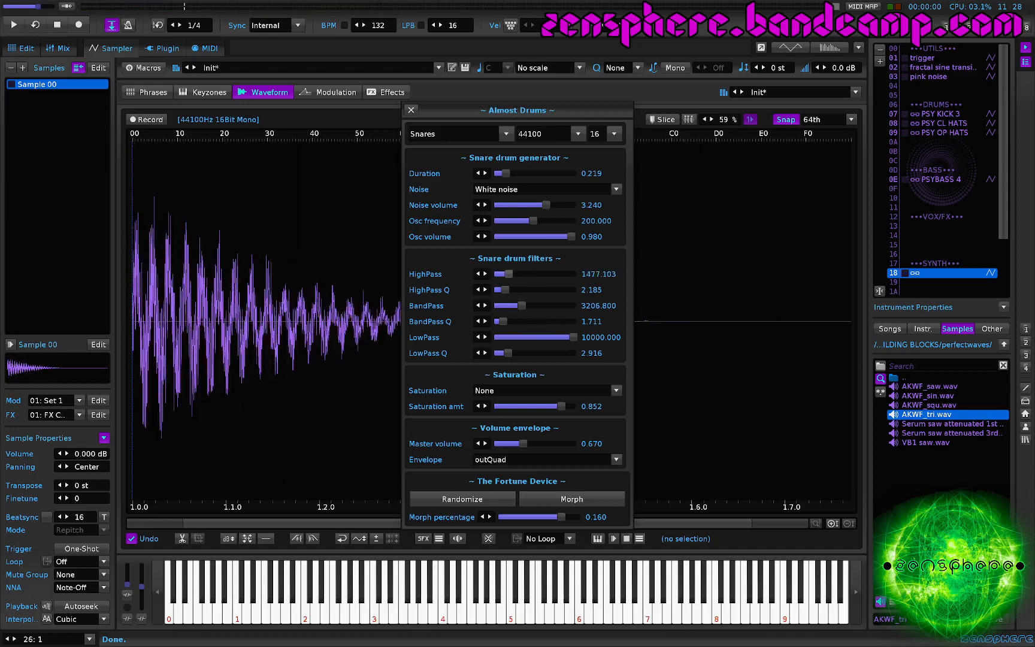
key("z")
key("z")
key("z")
key("z")
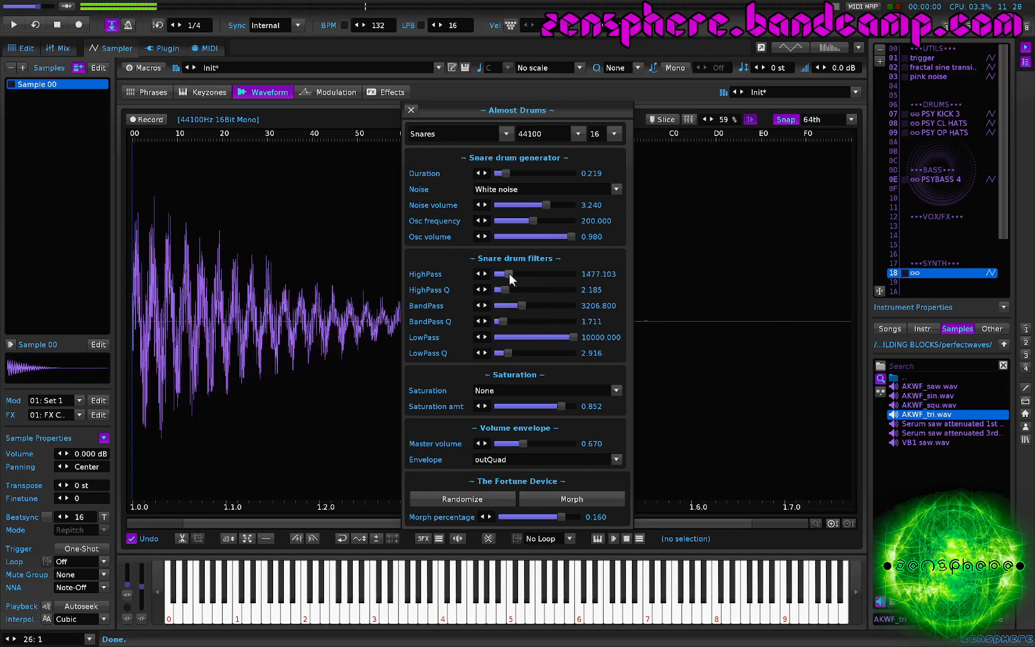
key("z")
key("z")
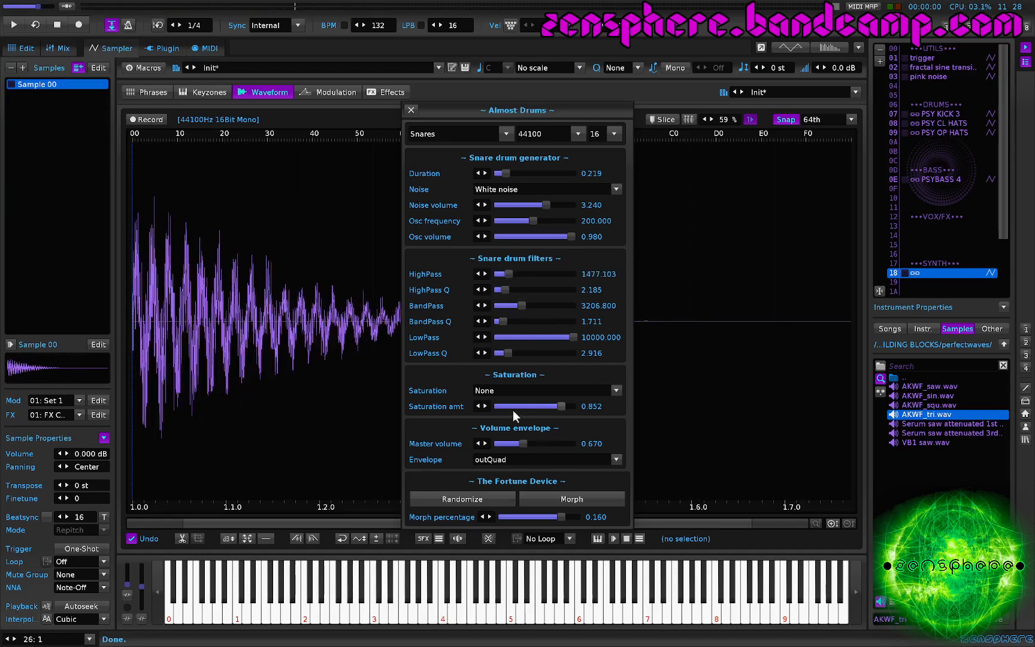
Raise the snare's master volume to 1.260 and audition the sample
left_click(547, 443)
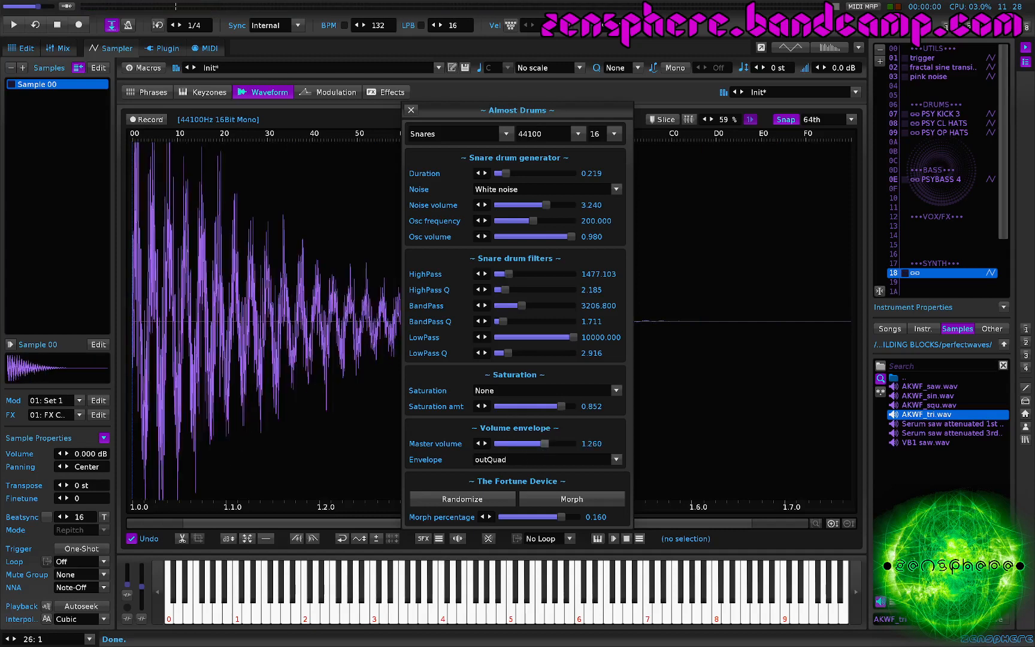
key("z")
key("z")
Try the linear volume envelope with the waveform uncovered, and return the envelope to outQuad
left_click(523, 460)
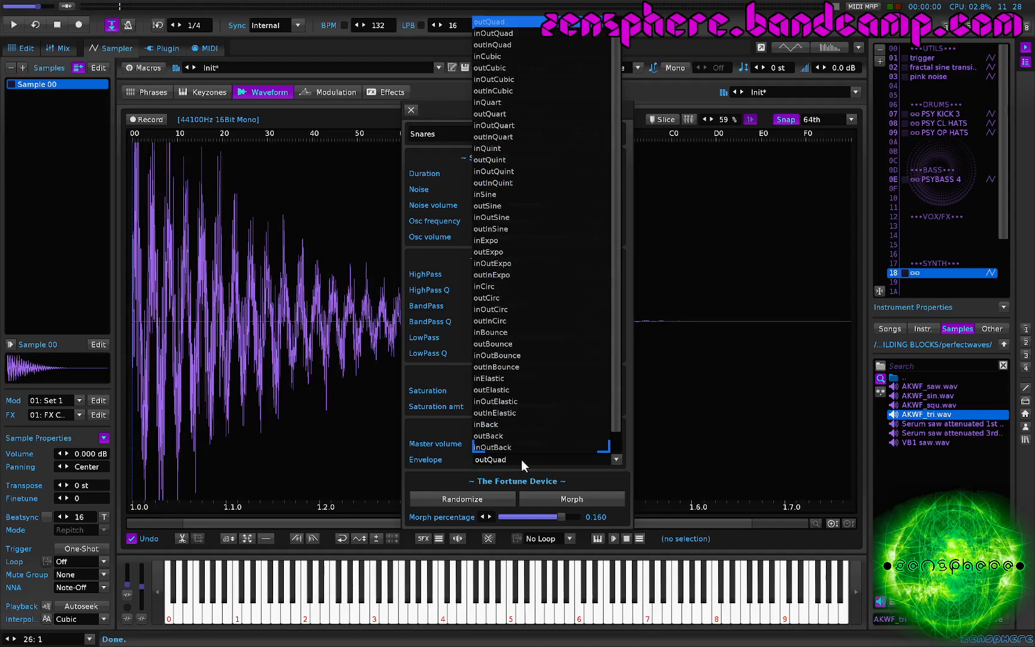
left_click(522, 460)
scroll(522, 460, "up", 2)
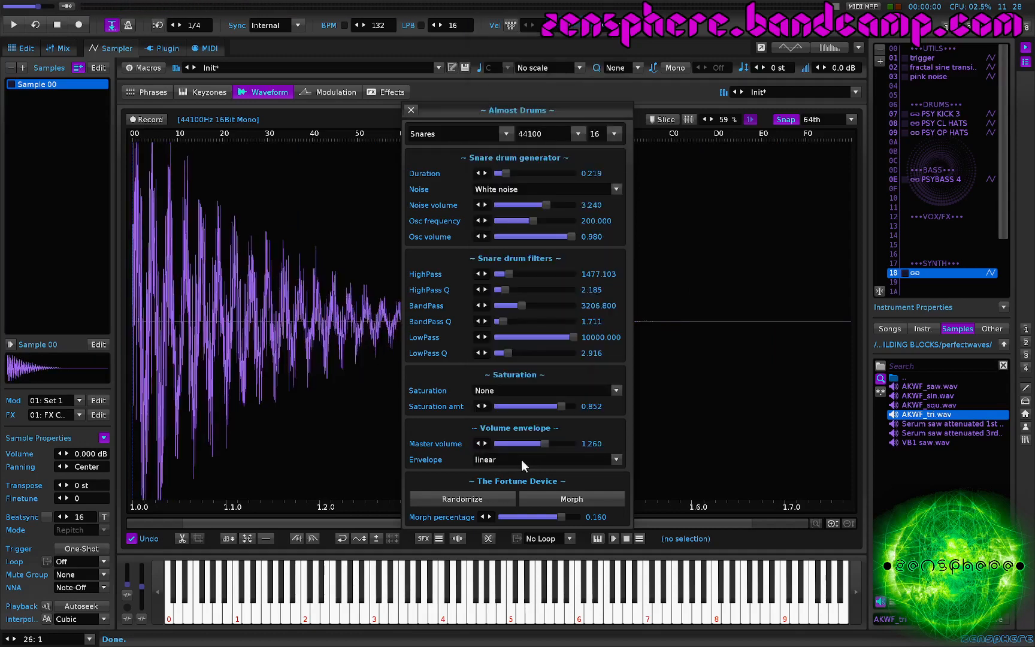
left_click_drag(542, 114, 889, 74)
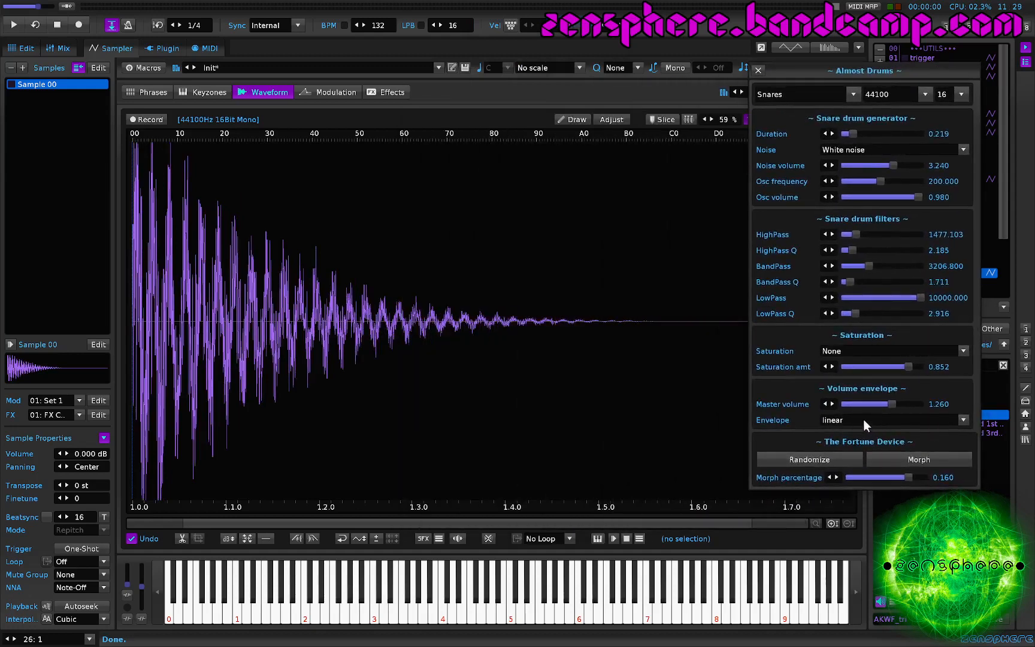
scroll(863, 420, "down", 2)
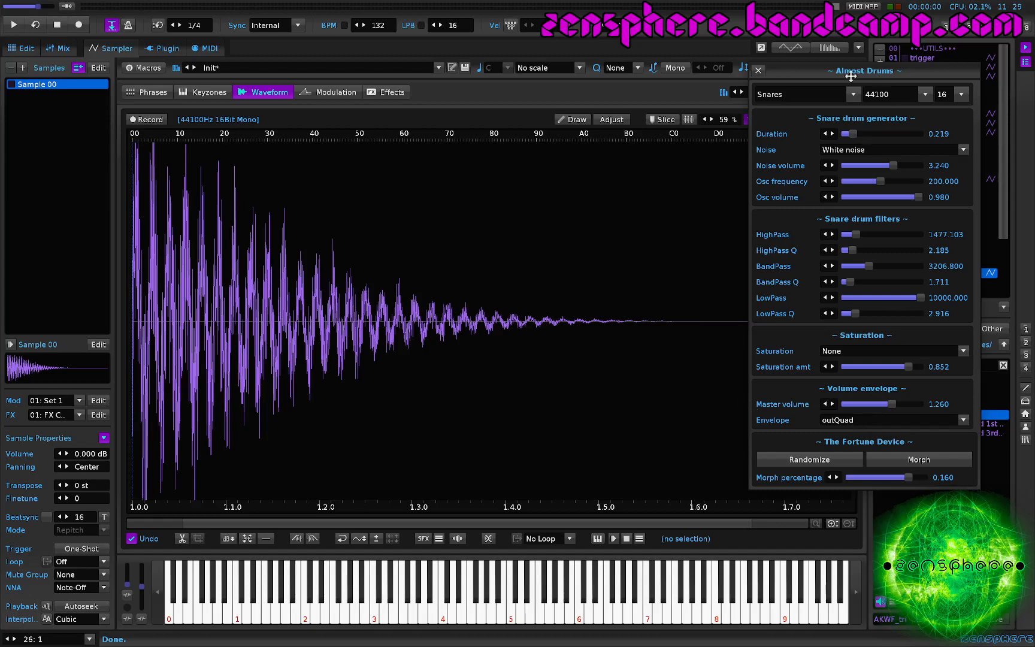
Apply Tanh saturation to the snare with an amount of 0.438 and reduce the master volume to 0.857
left_click_drag(845, 71, 708, 86)
left_click(716, 367)
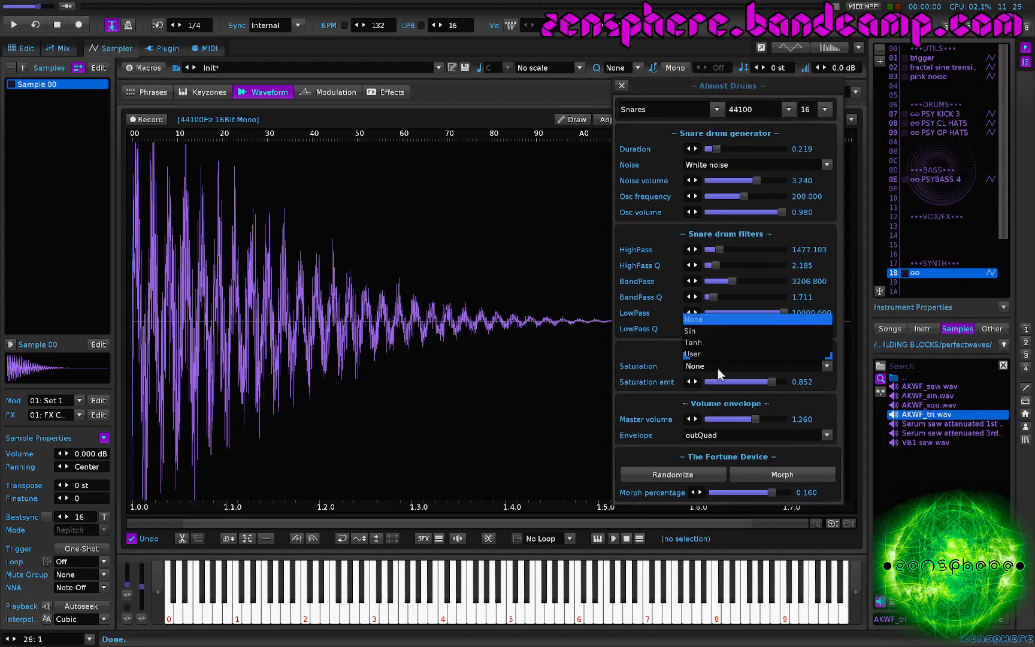
left_click(712, 342)
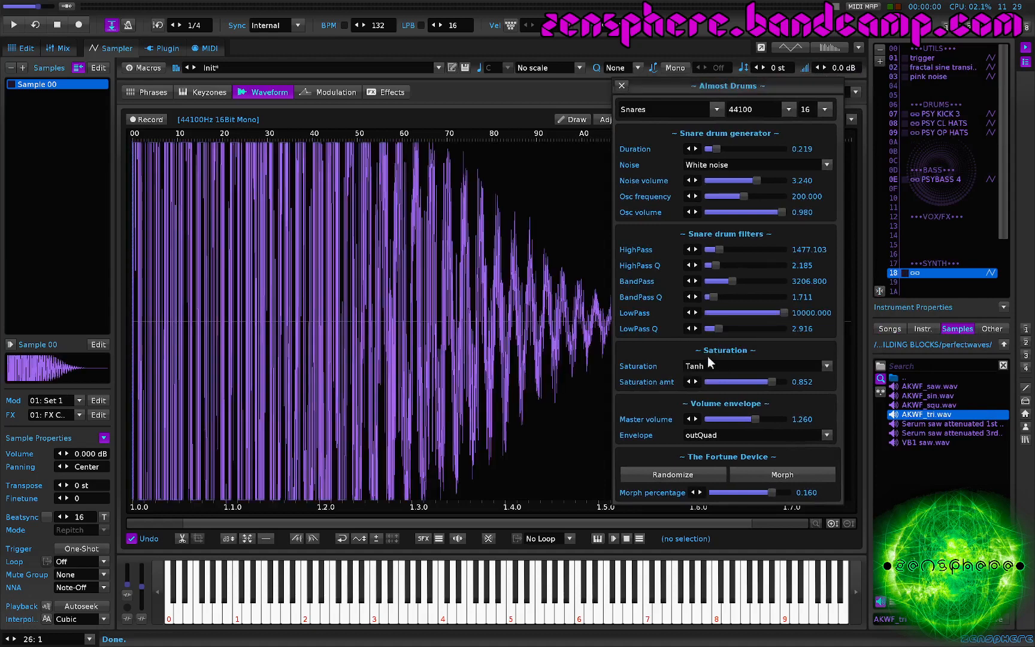
left_click(742, 382)
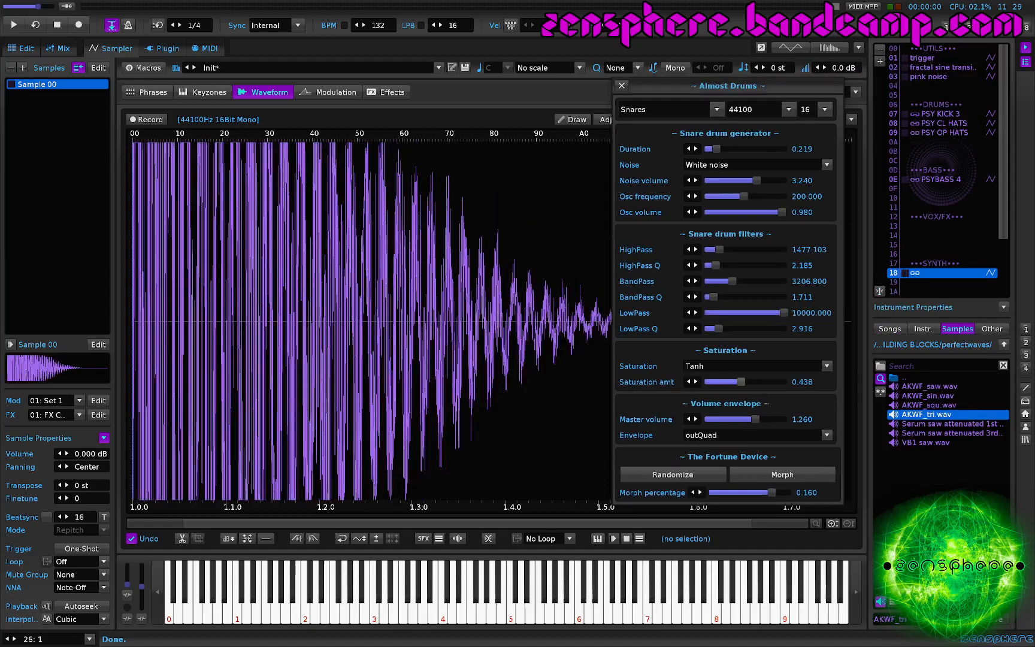
left_click(740, 419)
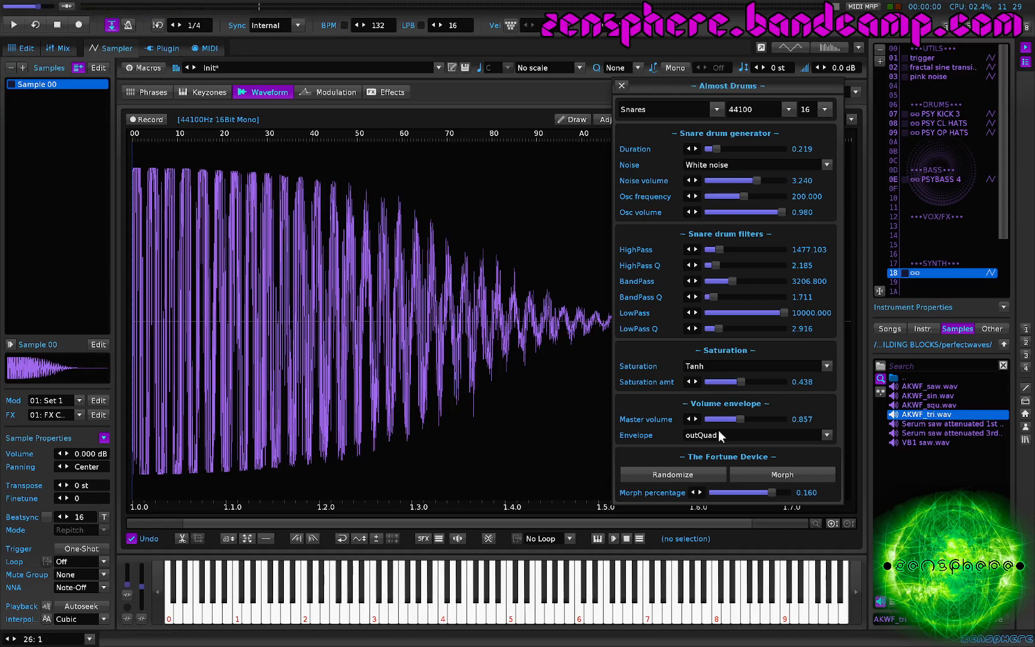
Randomize the snare's generator and filter settings four times to produce new variations
left_click(658, 474)
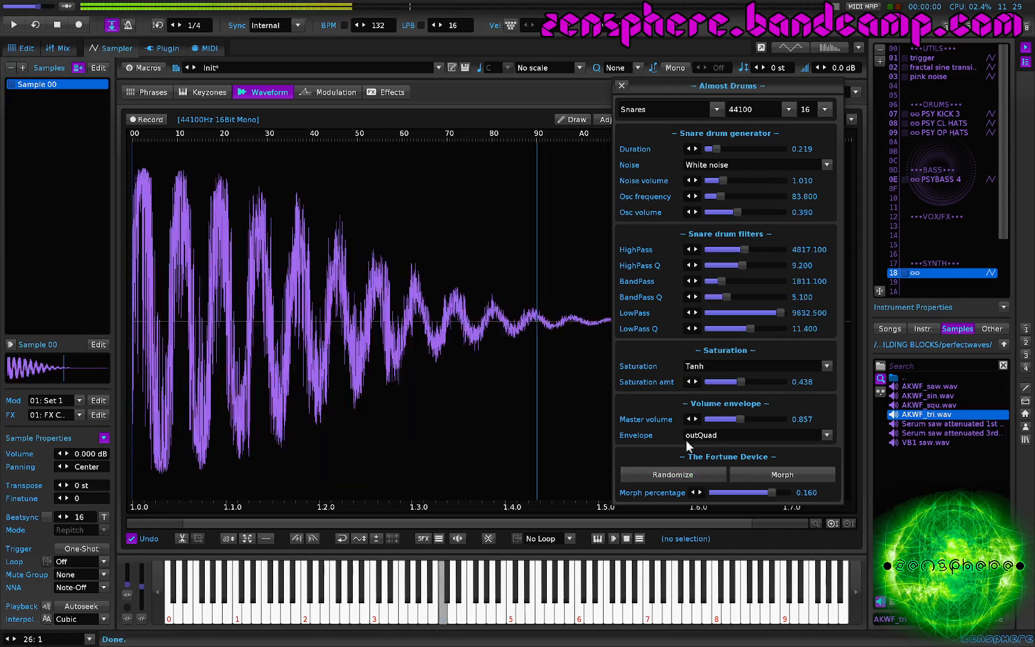
left_click(680, 474)
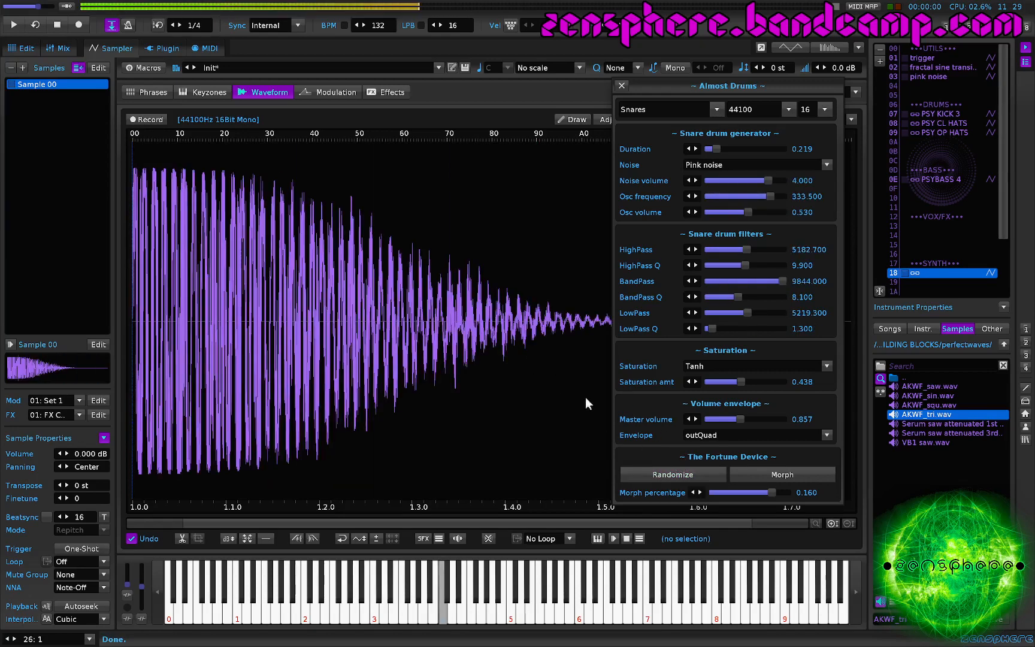
left_click(677, 475)
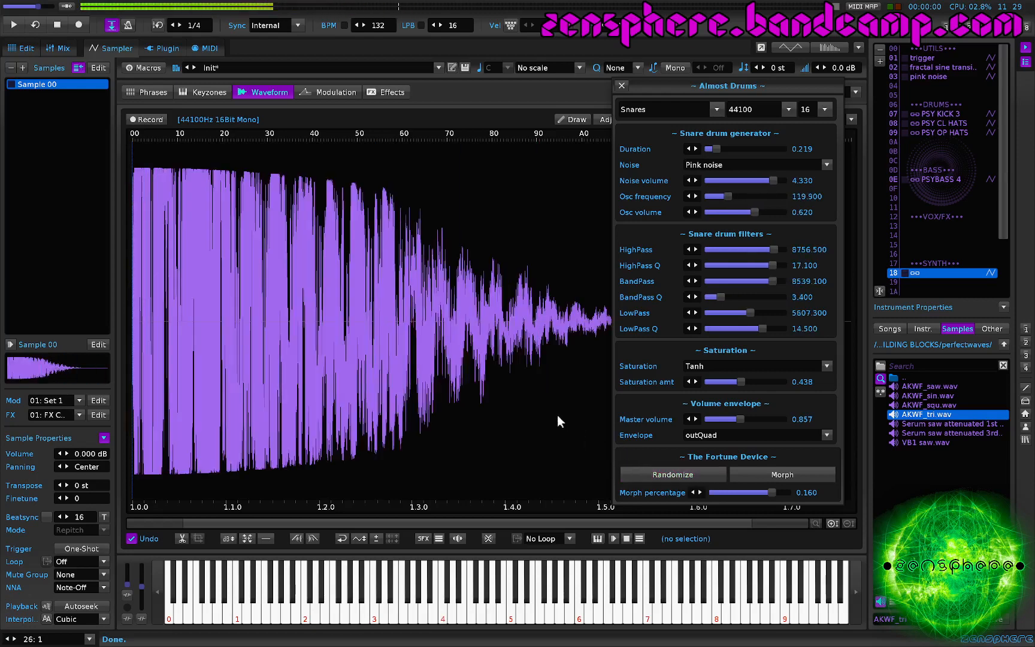
left_click(677, 474)
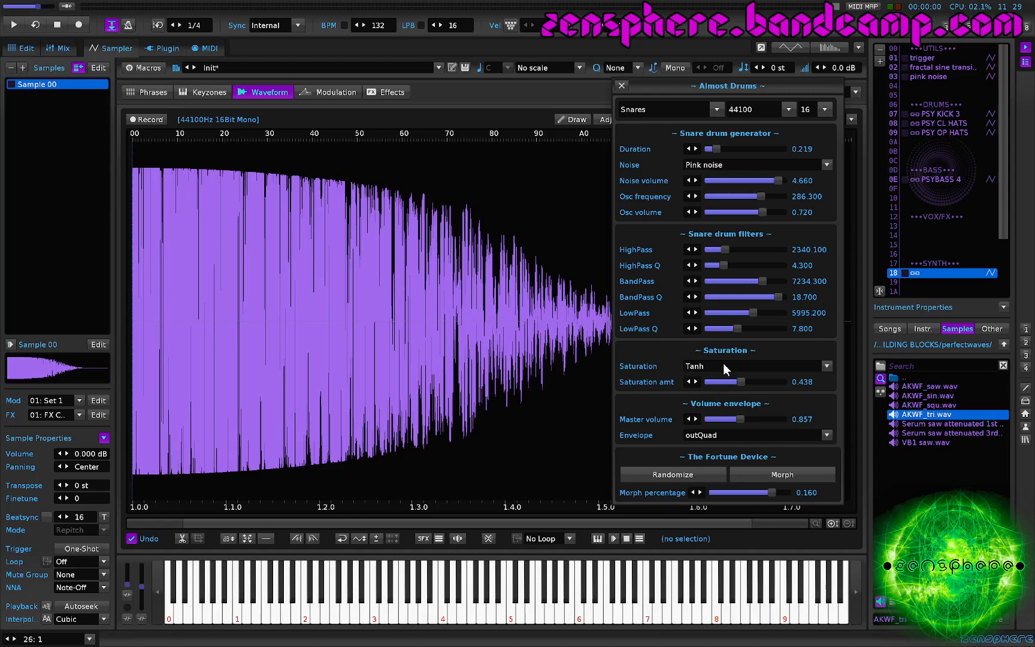
Change the drum type to HiHats and view the Oldschool mode's settings before returning to Metalic
left_click(667, 108)
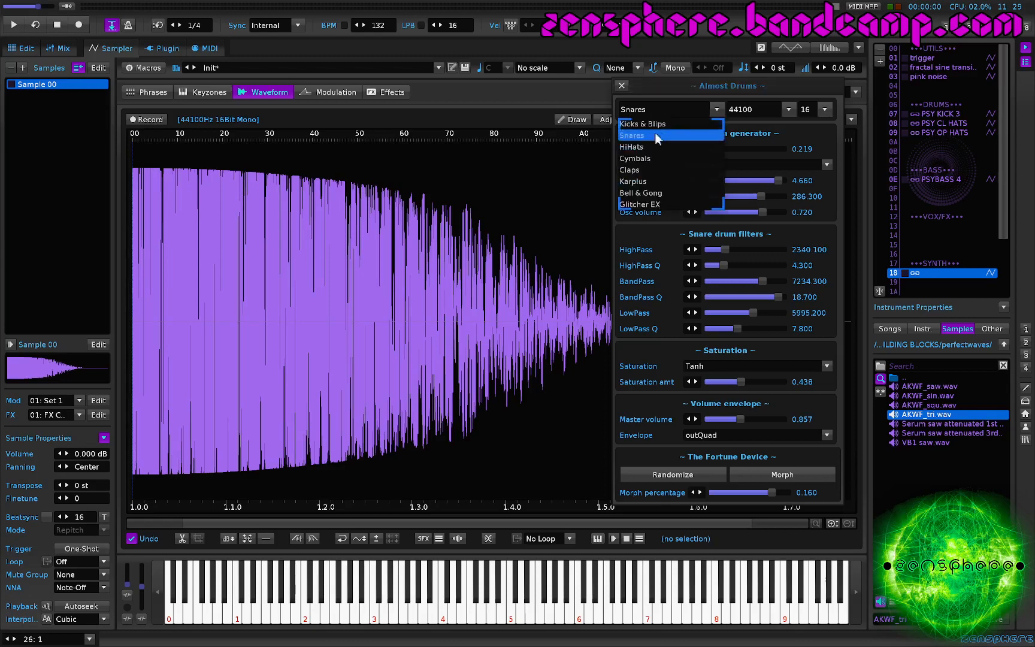
left_click(641, 145)
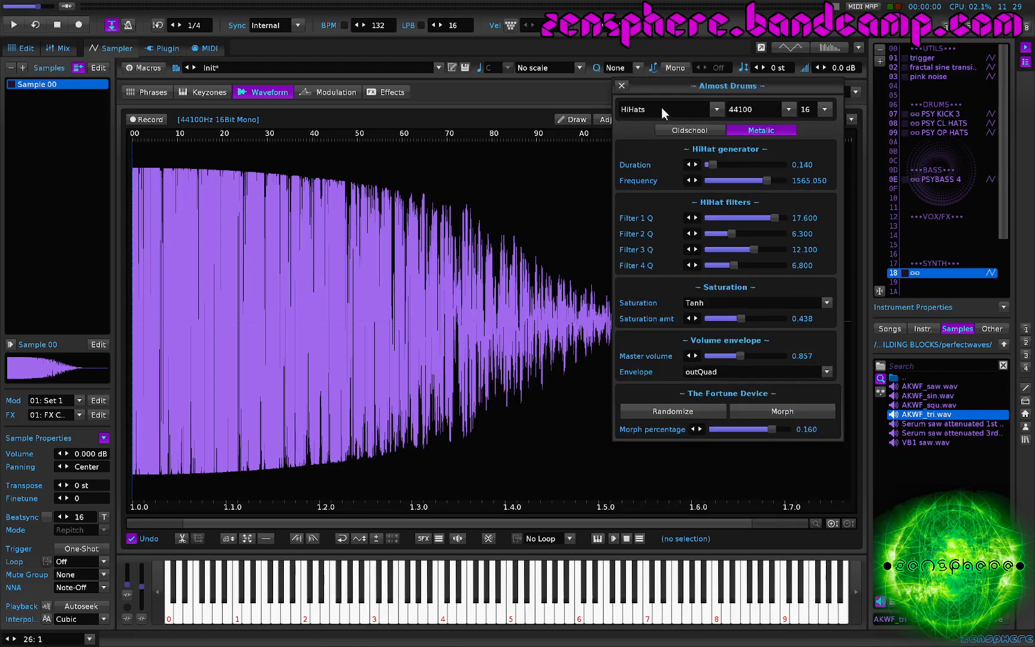
left_click(690, 131)
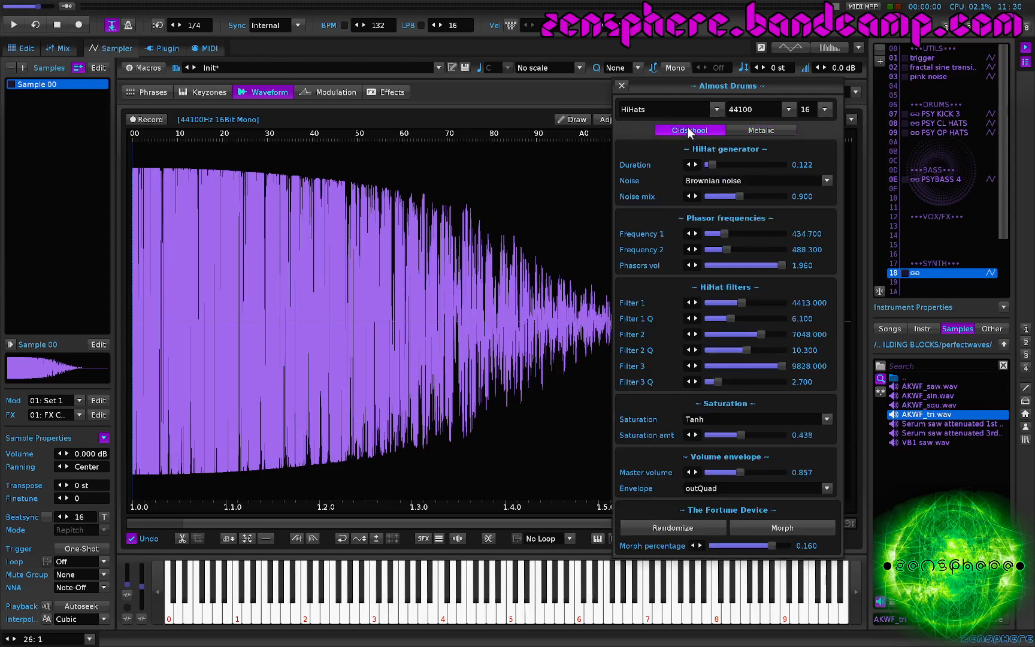
left_click(779, 131)
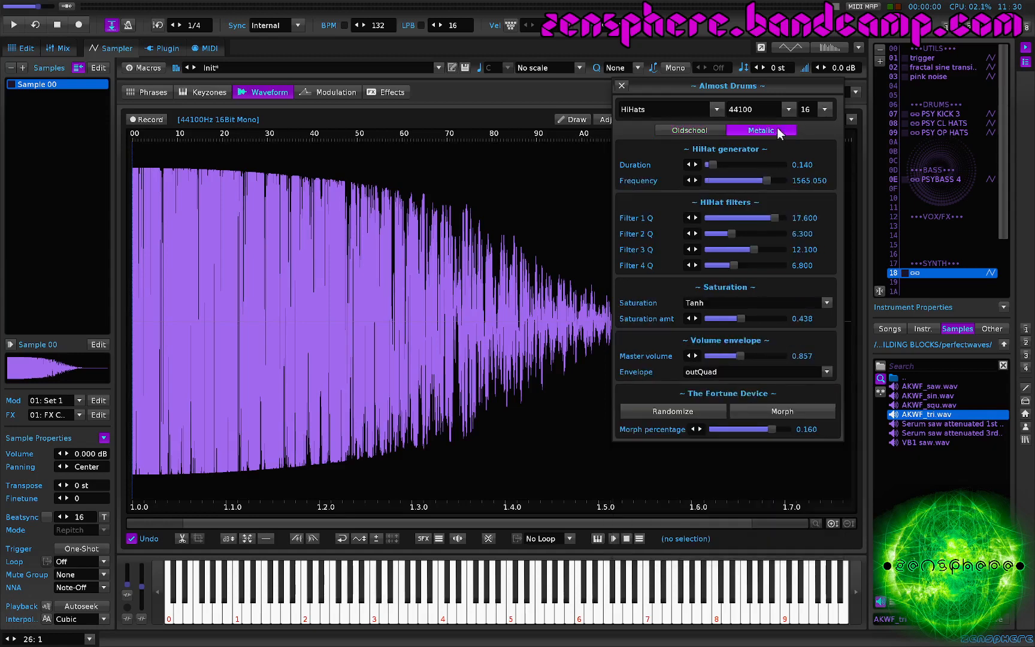
Switch the hi-hat to Oldschool mode with White noise and a duration of 0.074
left_click(701, 130)
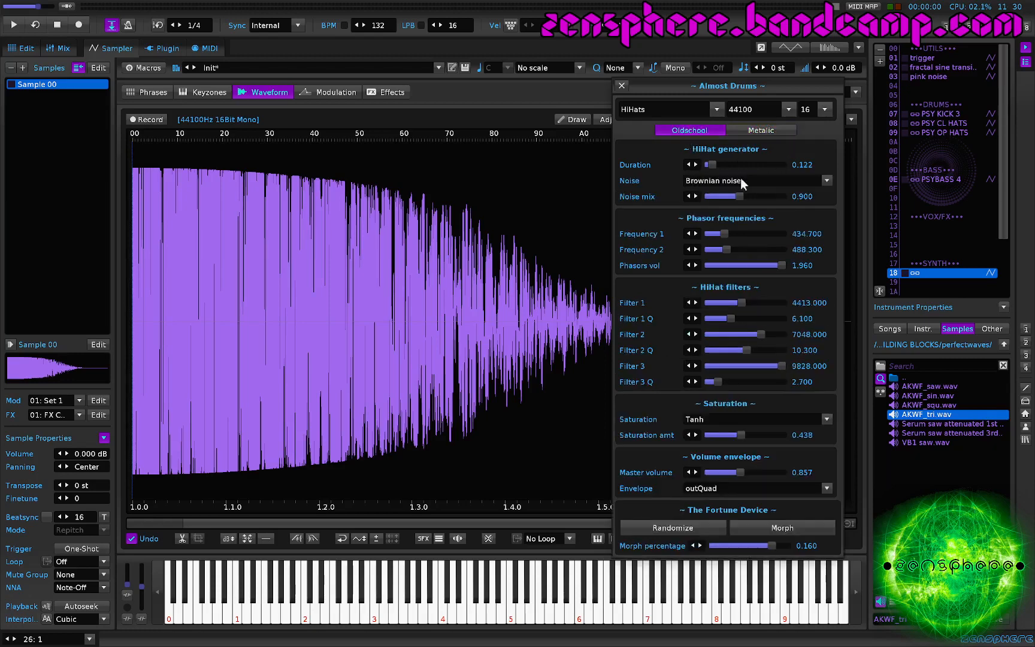
left_click(702, 181)
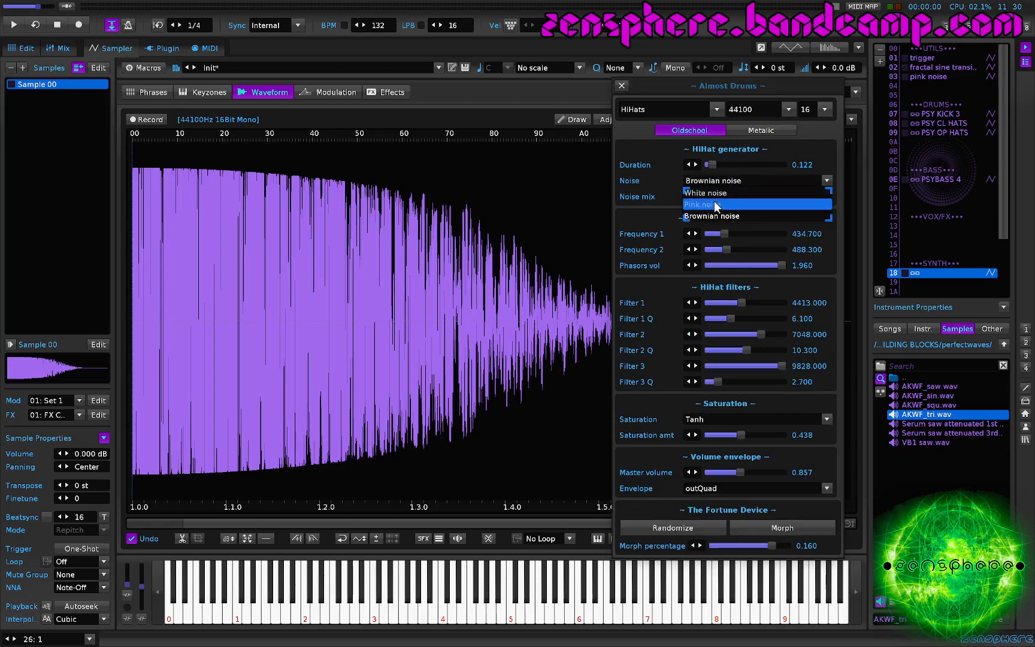
left_click(716, 193)
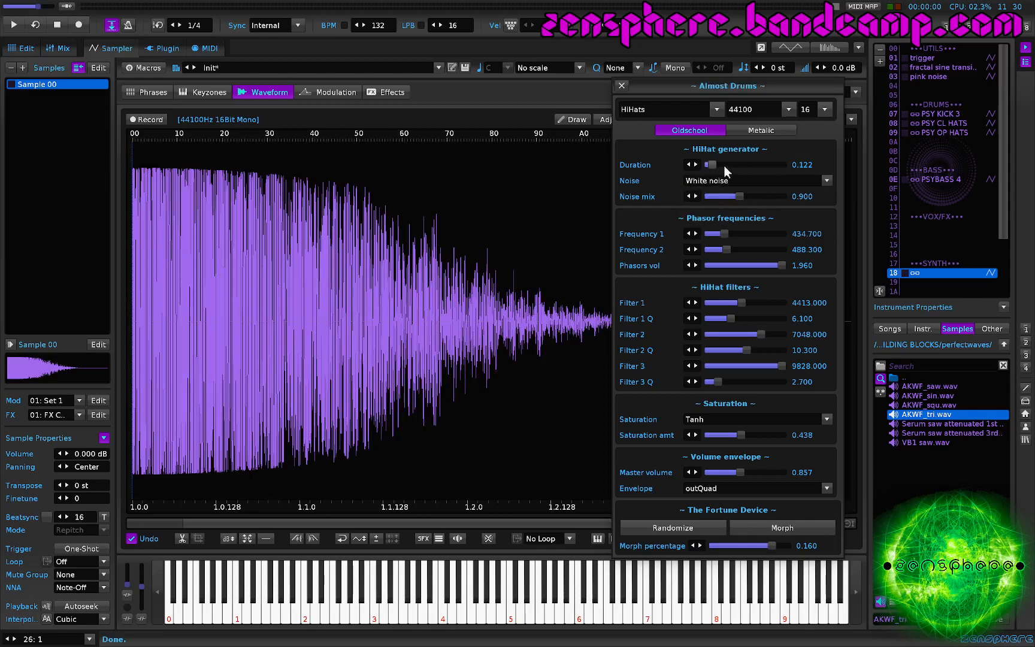
left_click_drag(712, 165, 711, 165)
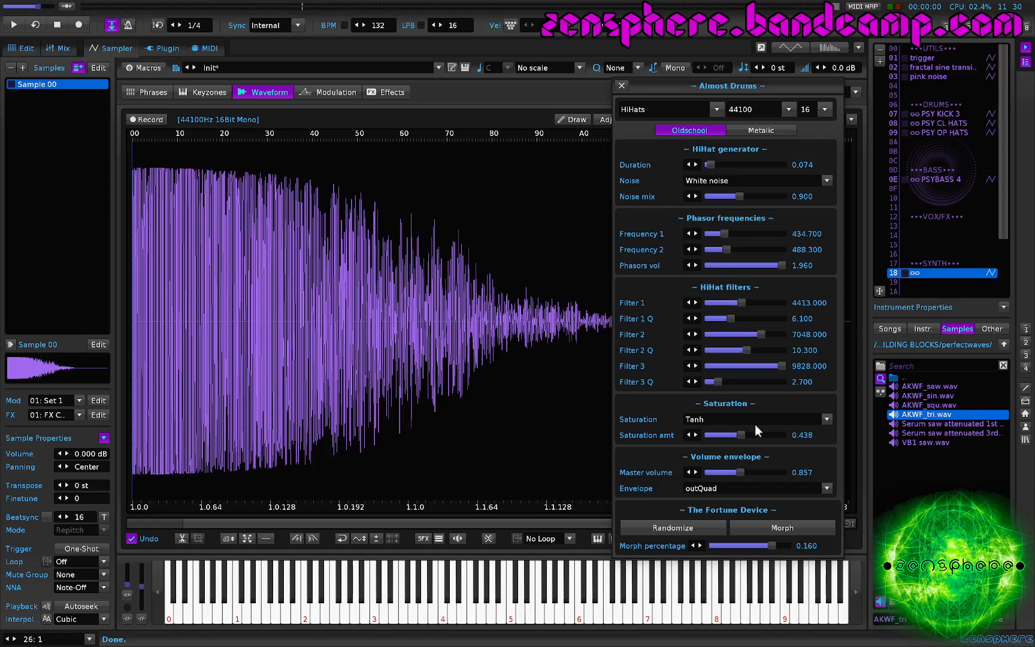
Turn the hi-hat's saturation off (None) and raise the master volume to 1.355
left_click(724, 421)
left_click(724, 373)
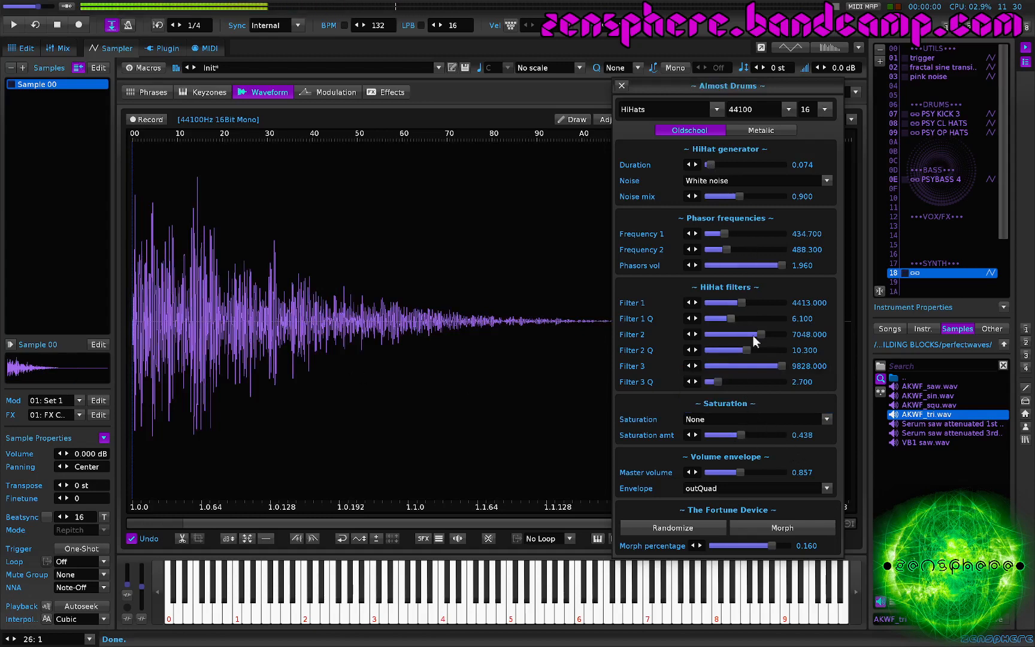
left_click(771, 472)
left_click(762, 473)
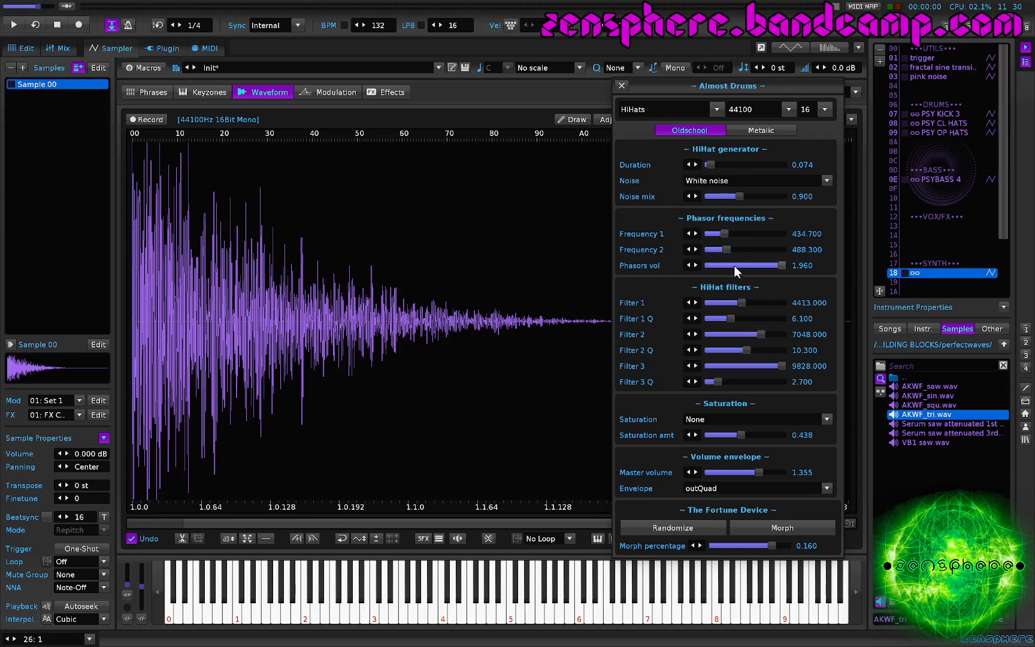
Try different phasor settings, ending with Frequency 1 at 457.220, Frequency 2 at 819.107 and Phasors vol at 2.000
left_click_drag(739, 264, 721, 265)
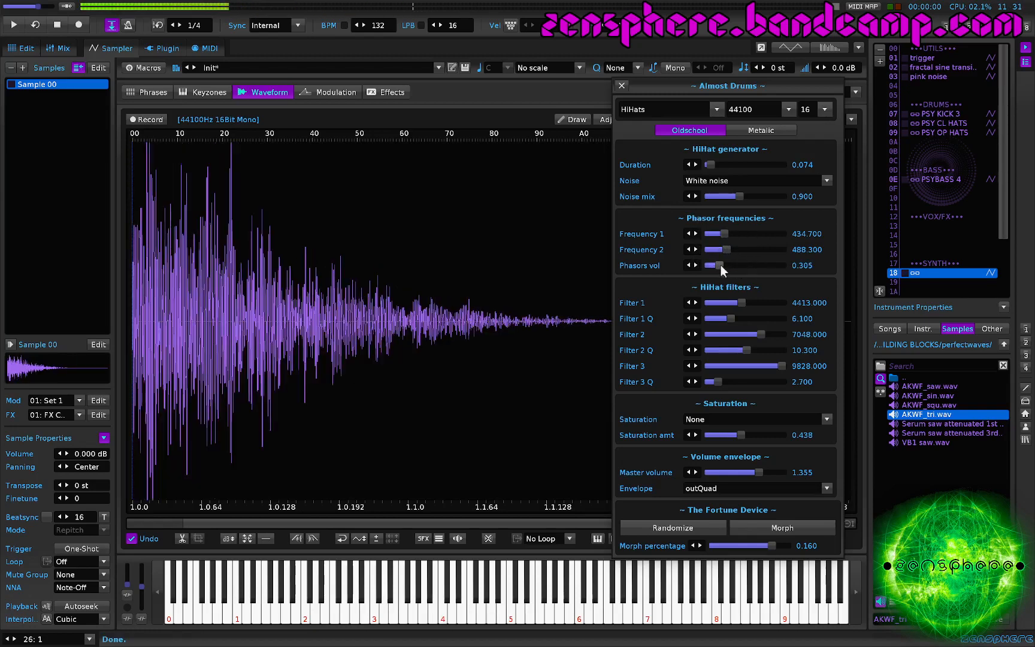
left_click(769, 266)
left_click(742, 238)
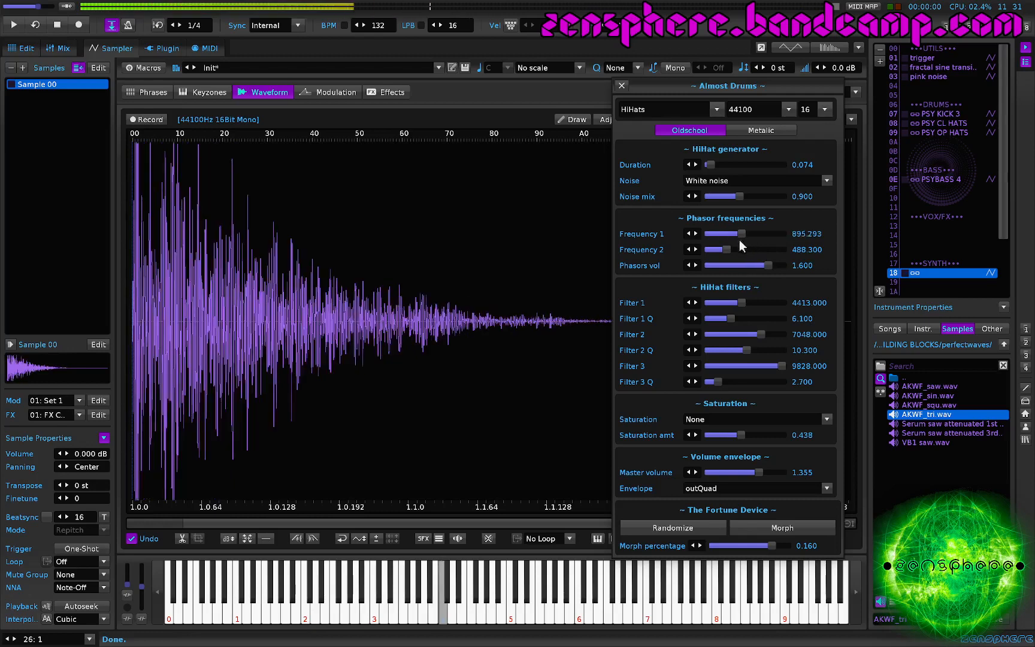
left_click_drag(728, 250, 714, 249)
left_click(782, 266)
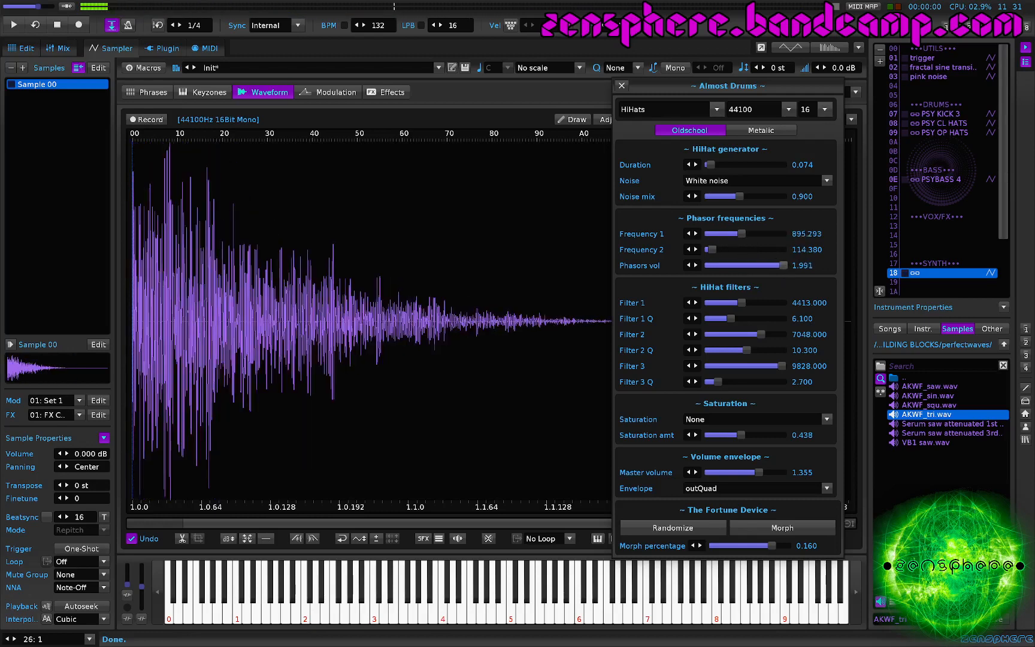
left_click(738, 249)
left_click(726, 235)
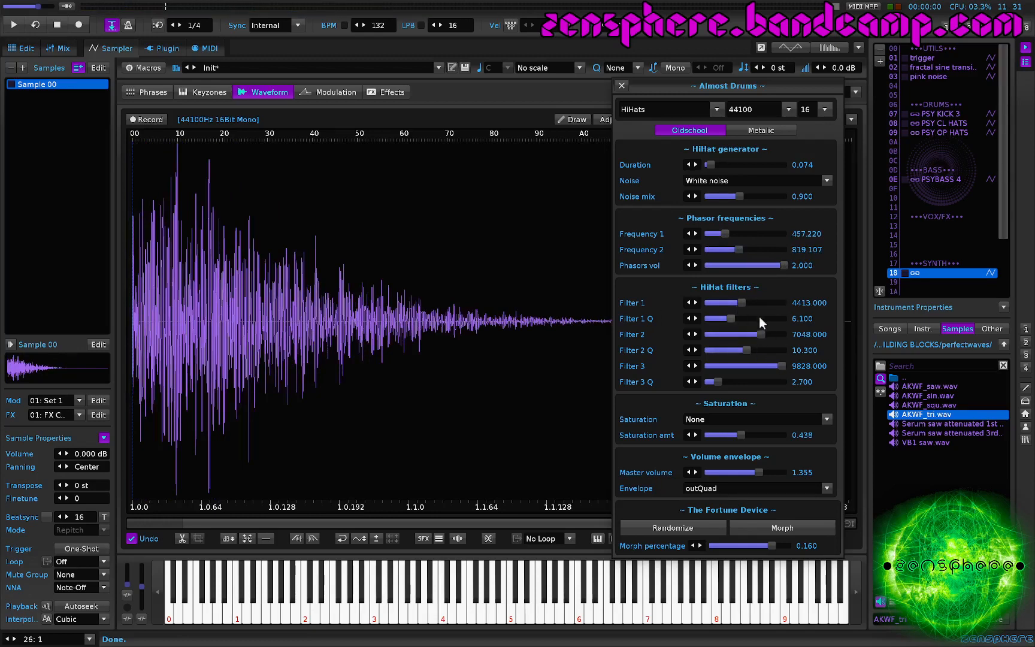
Set hi-hat Filters 1, 2 and 3 to 8668, 9238.857 and 6384.571, with Q values of 2.105, 1.995 and 2.185
left_click(744, 303)
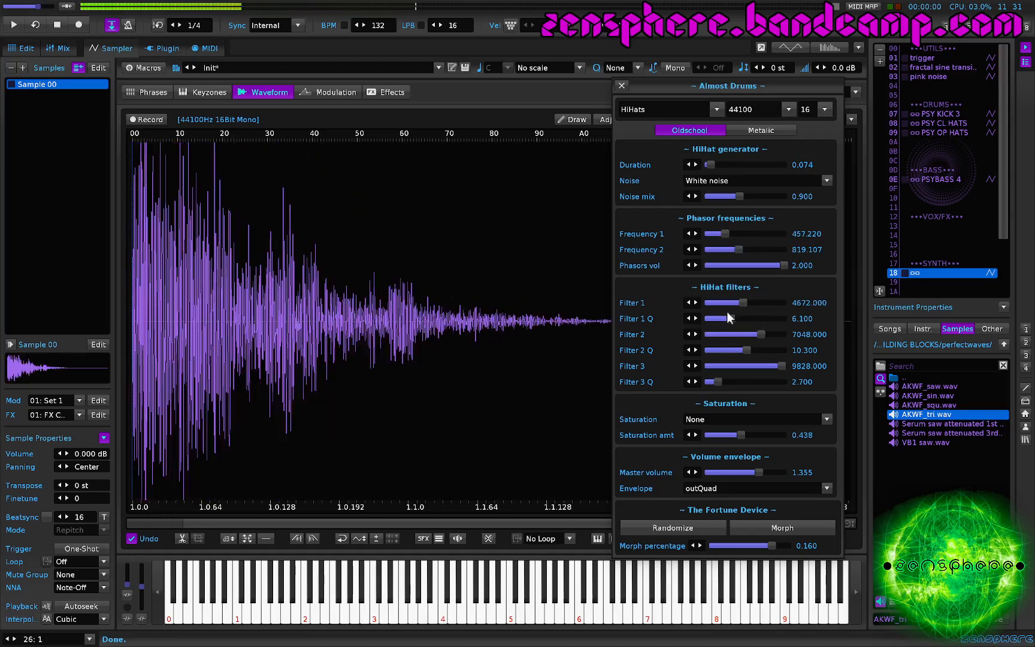
left_click(717, 318)
left_click(774, 302)
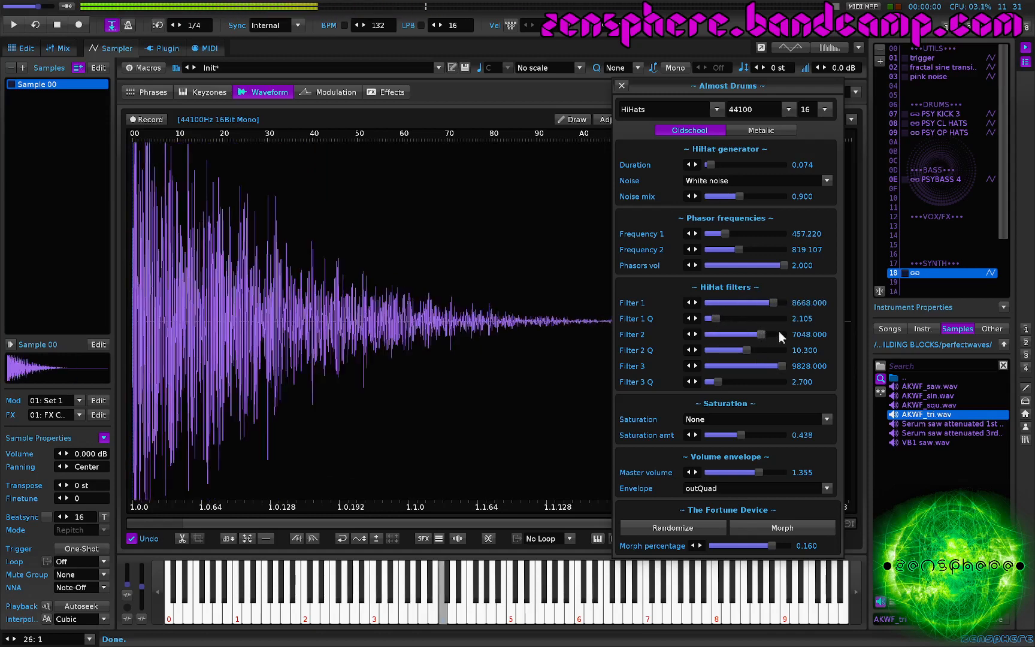
left_click(778, 335)
left_click(727, 351)
left_click(714, 350)
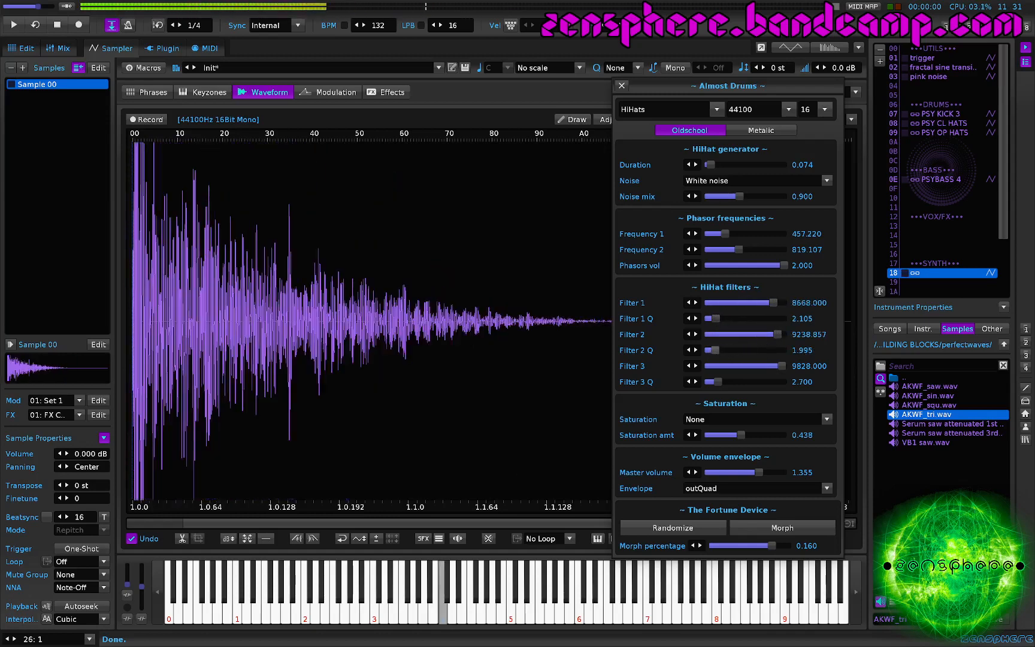
left_click(756, 367)
left_click(763, 382)
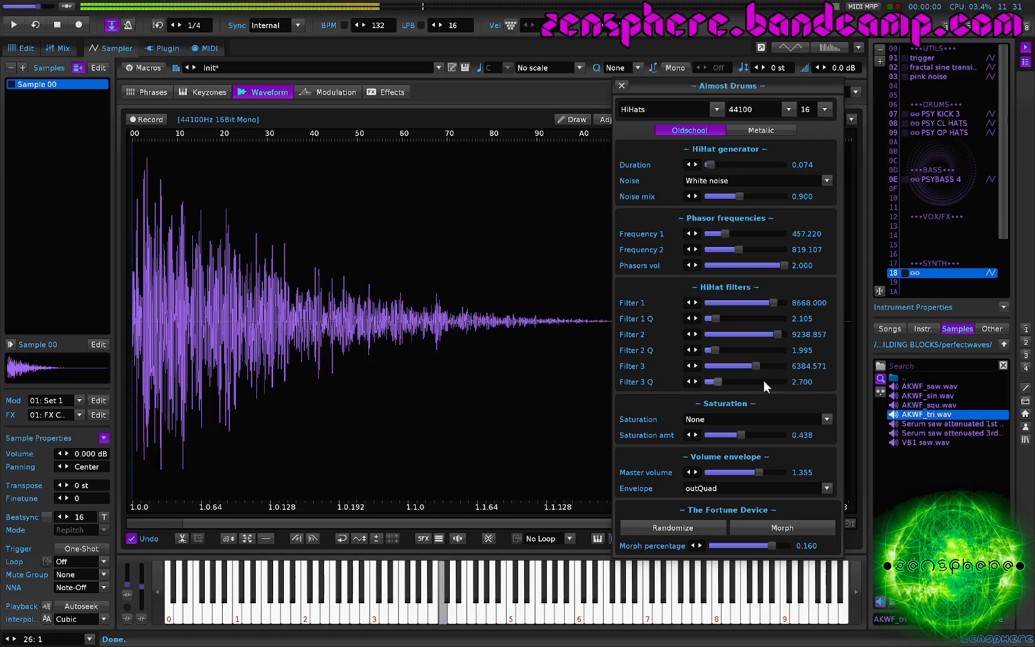
left_click(717, 382)
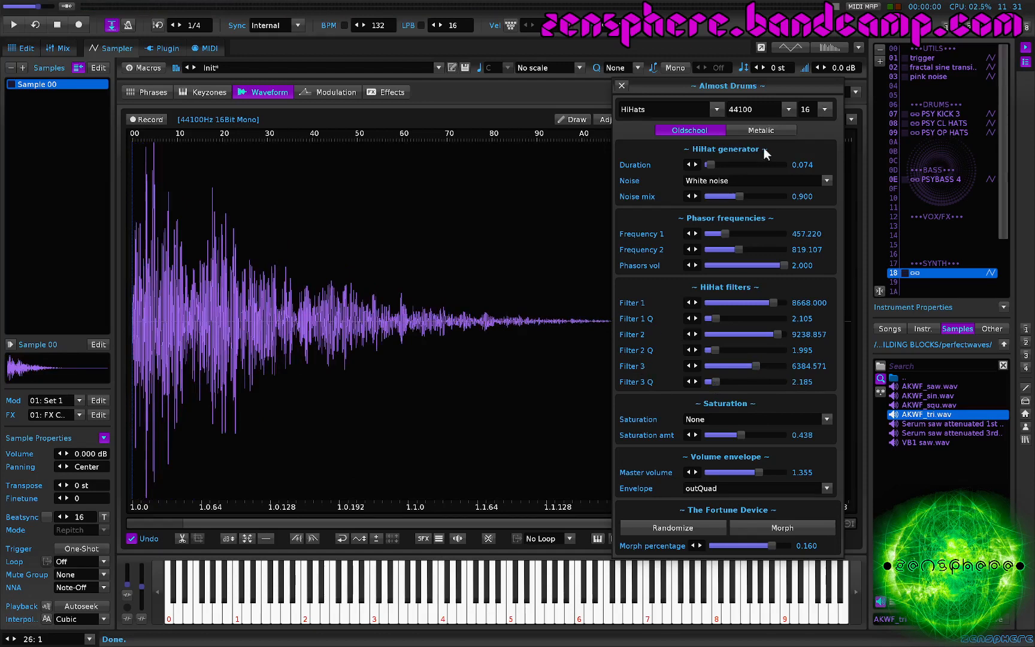
Switch the hi-hat to Metalic mode with a duration of 0.164 and lower the master volume to 0.059
left_click(759, 130)
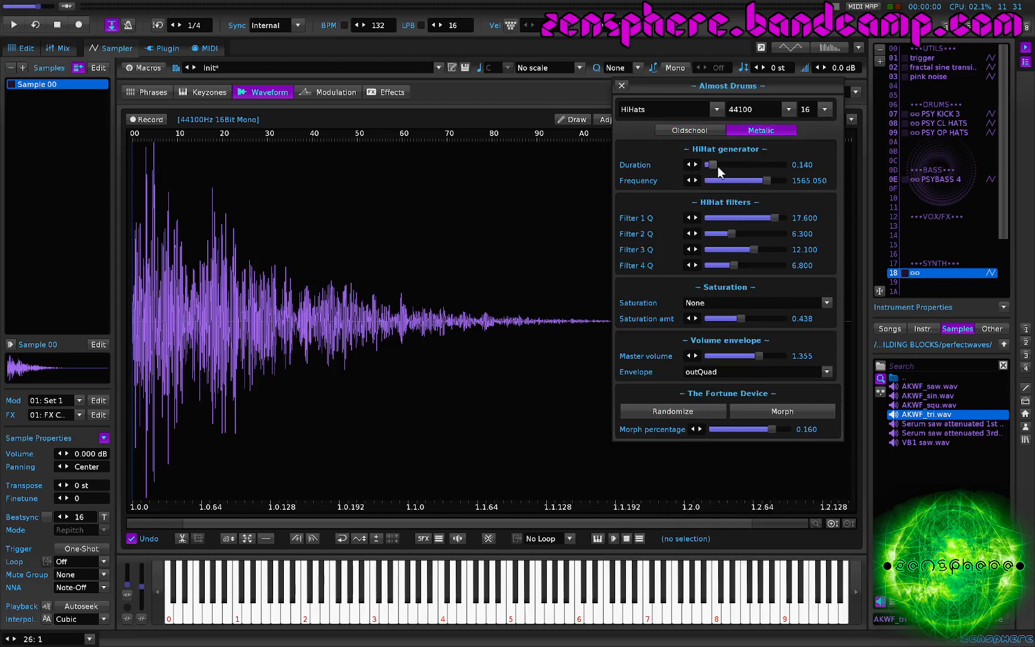
left_click_drag(717, 166, 715, 165)
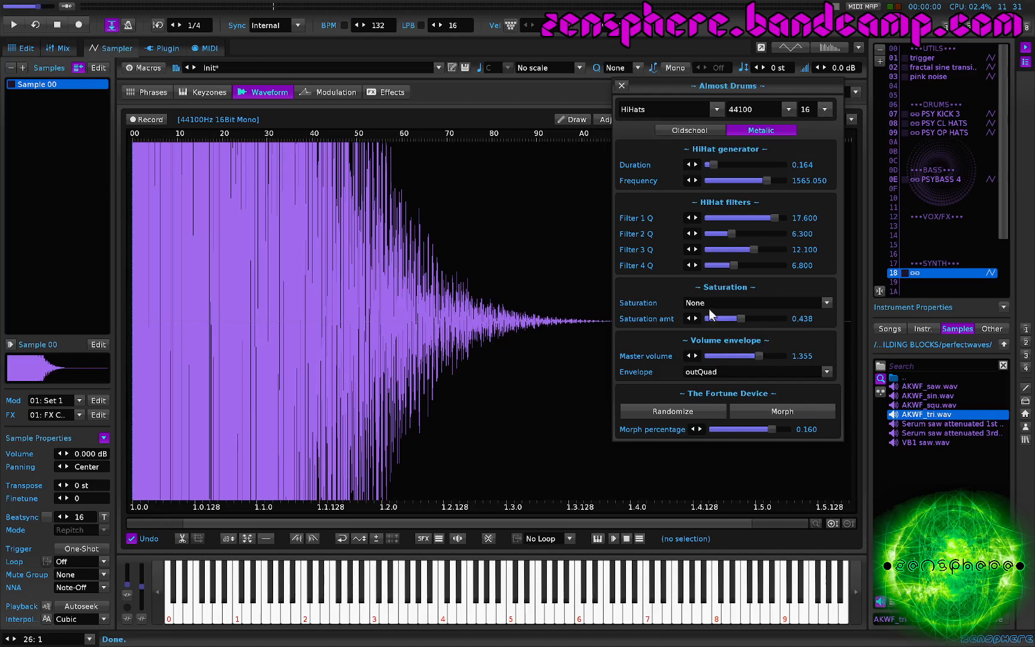
left_click(724, 356)
left_click_drag(724, 356, 709, 356)
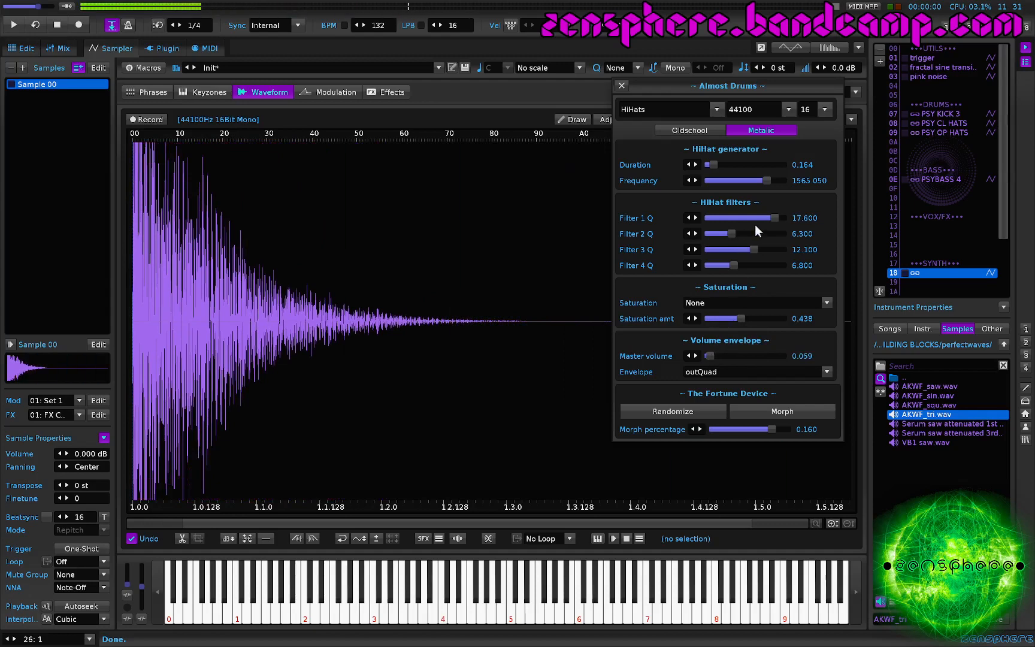
Set the Metalic hi-hat's frequency to 737.911 and its Filter 1 to 4 Q values to 10.475, 2.458, 16.968 and 3.652
left_click_drag(764, 180, 736, 180)
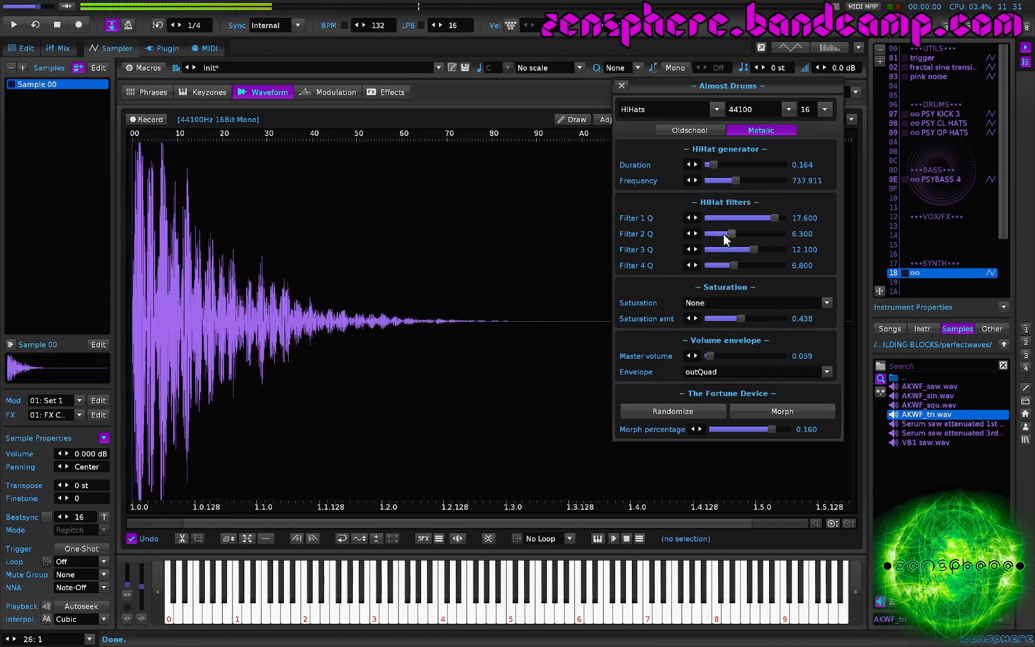
left_click_drag(731, 234, 716, 234)
left_click(722, 266)
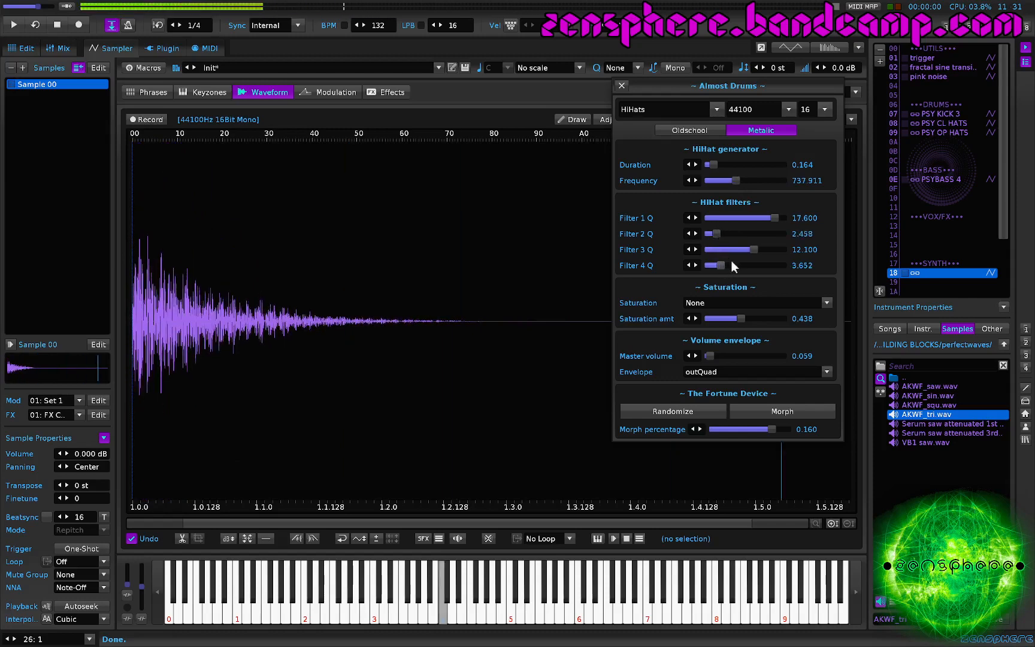
left_click(772, 250)
left_click(748, 219)
left_click_drag(748, 218, 748, 218)
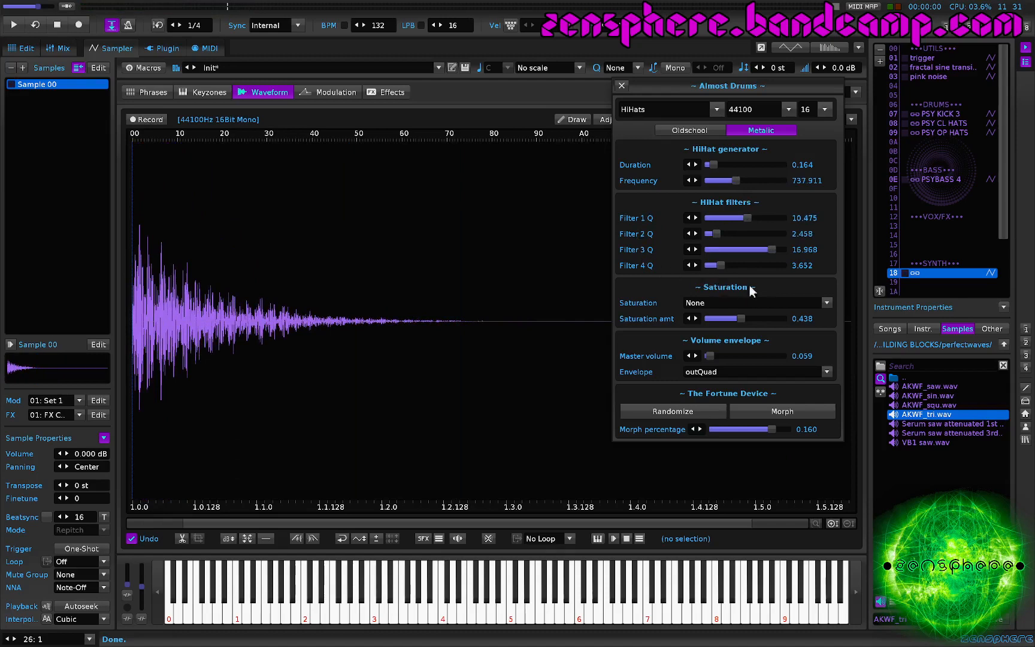
Lengthen the Metalic hi-hat's duration to 1.754 and adjust the master volume to 0.095
left_click(737, 165)
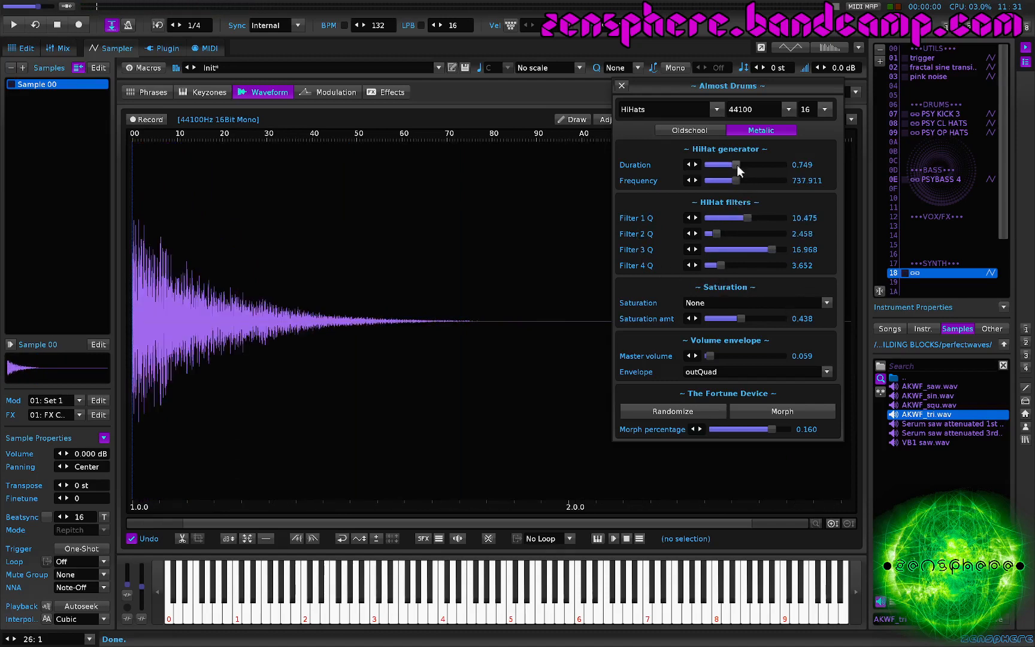
left_click(773, 165)
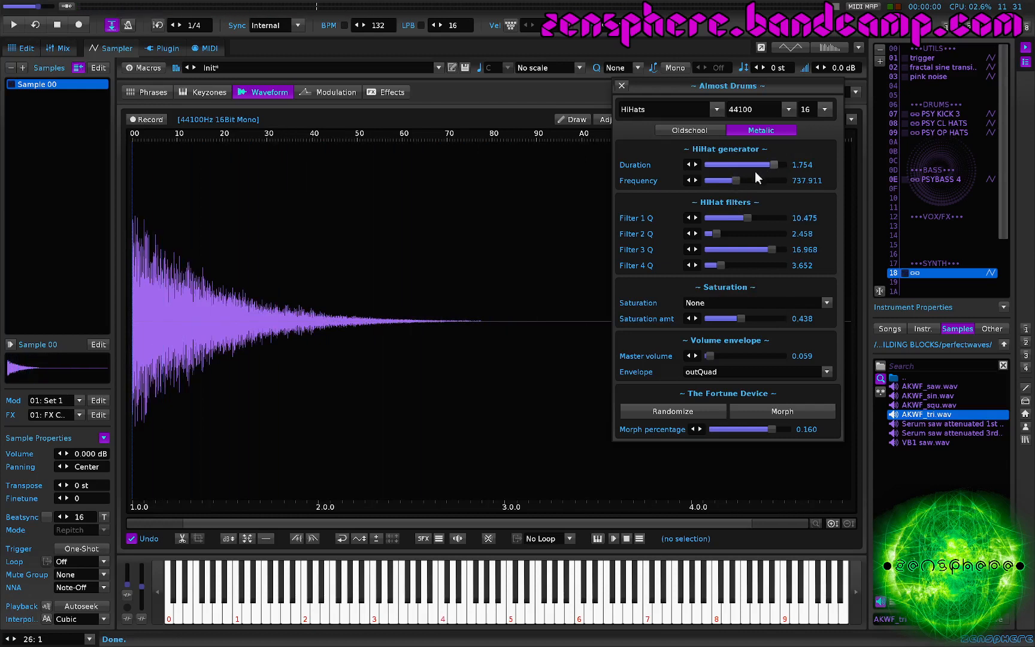
left_click(740, 356)
left_click_drag(739, 356, 738, 356)
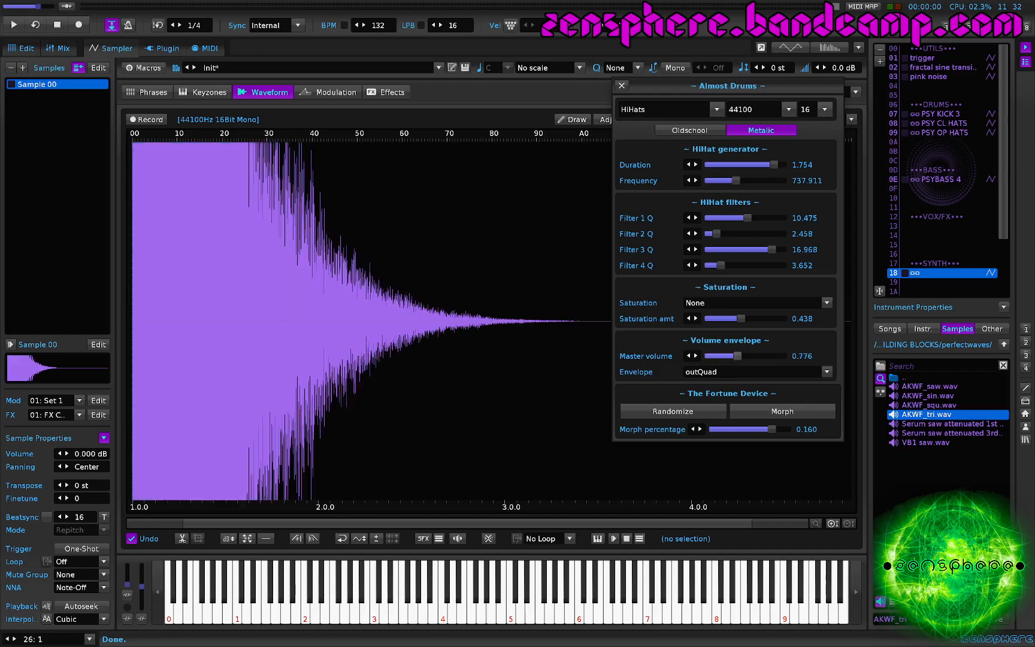
left_click(719, 356)
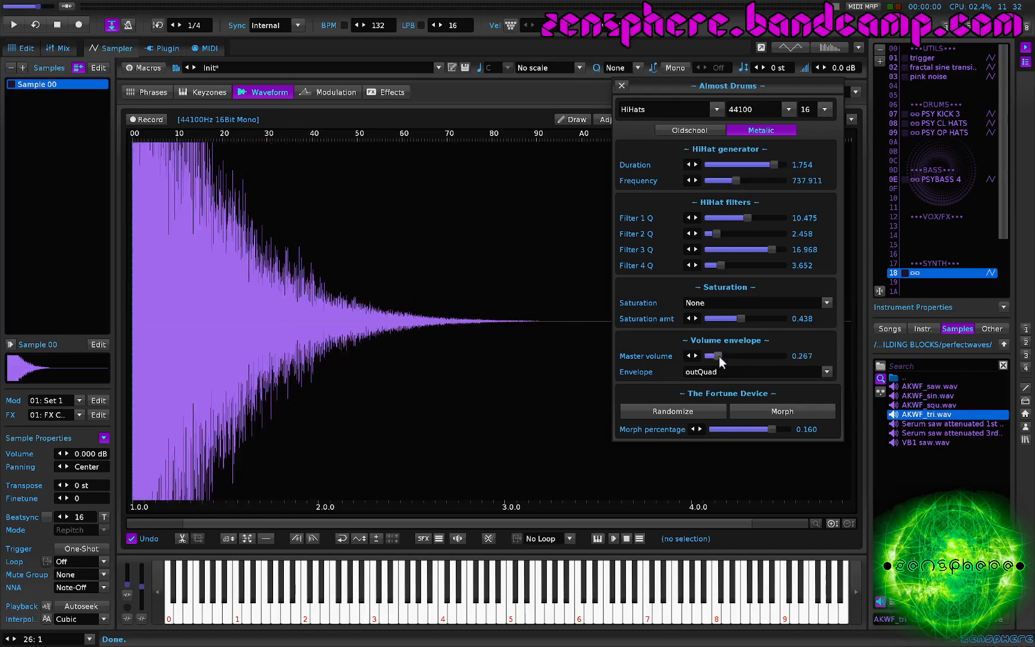
left_click_drag(719, 356, 710, 355)
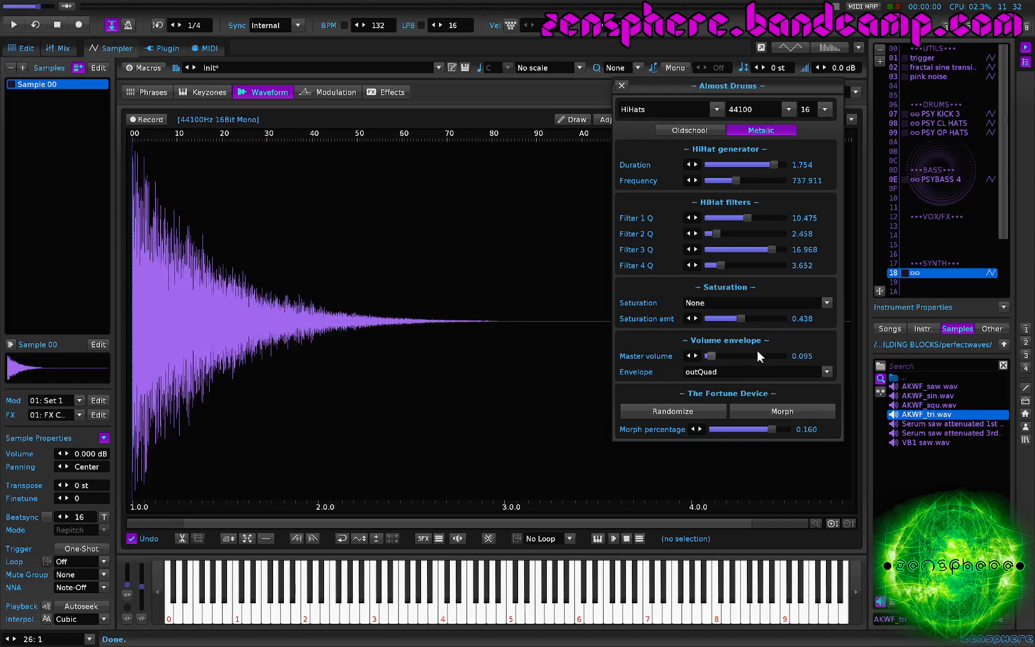
Set the volume envelope to none, try a frequency of 1638.097, and settle on 228.580
scroll(734, 374, "down", 1)
left_click(733, 374)
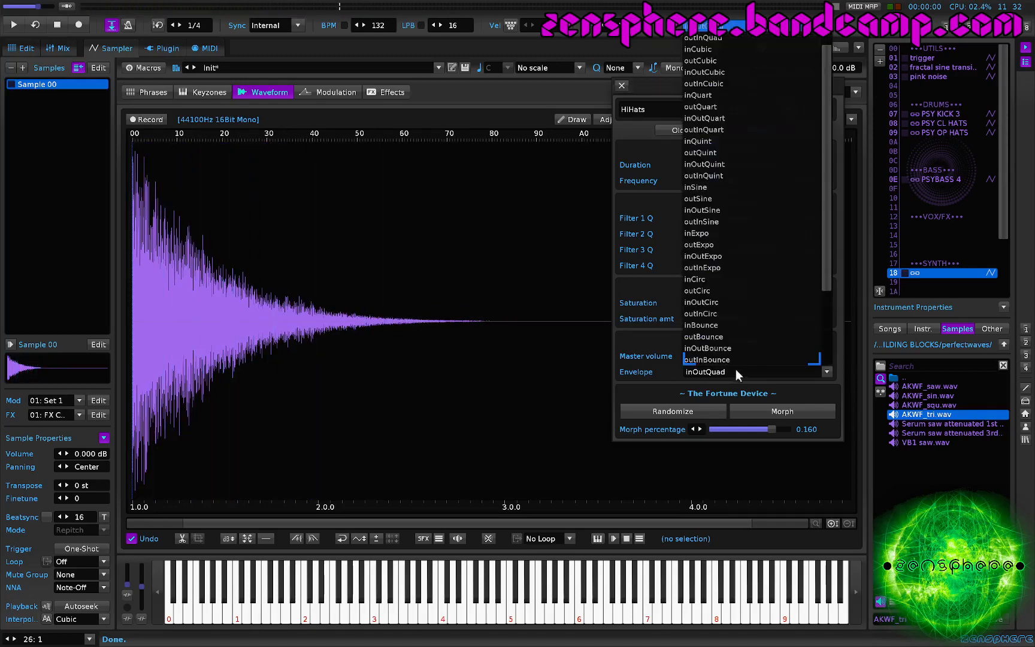
scroll(754, 356, "down", 2)
left_click(751, 359)
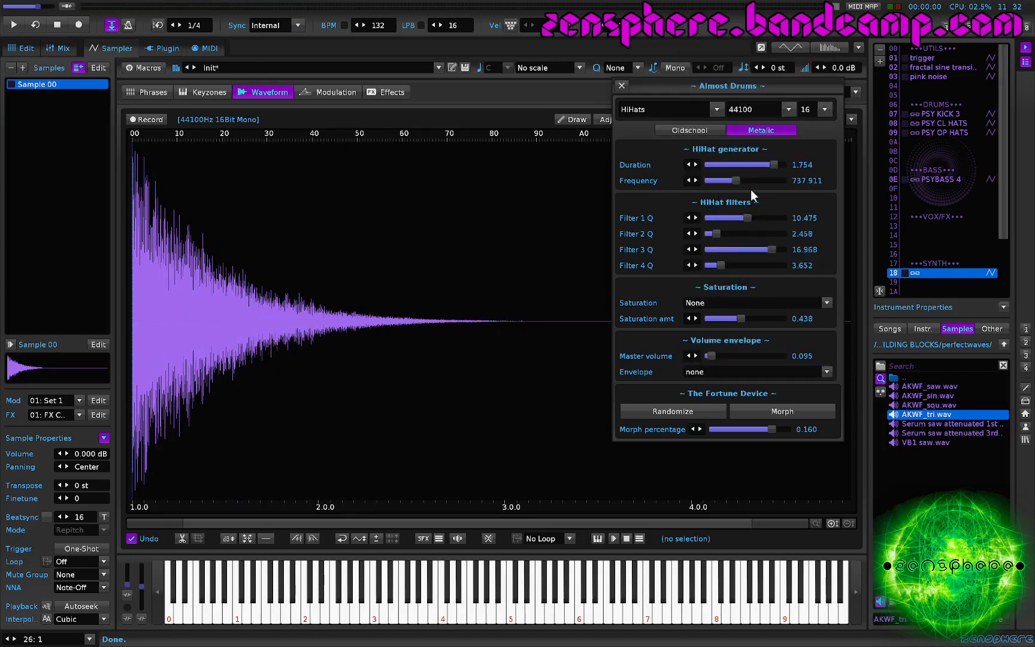
left_click_drag(743, 177, 766, 181)
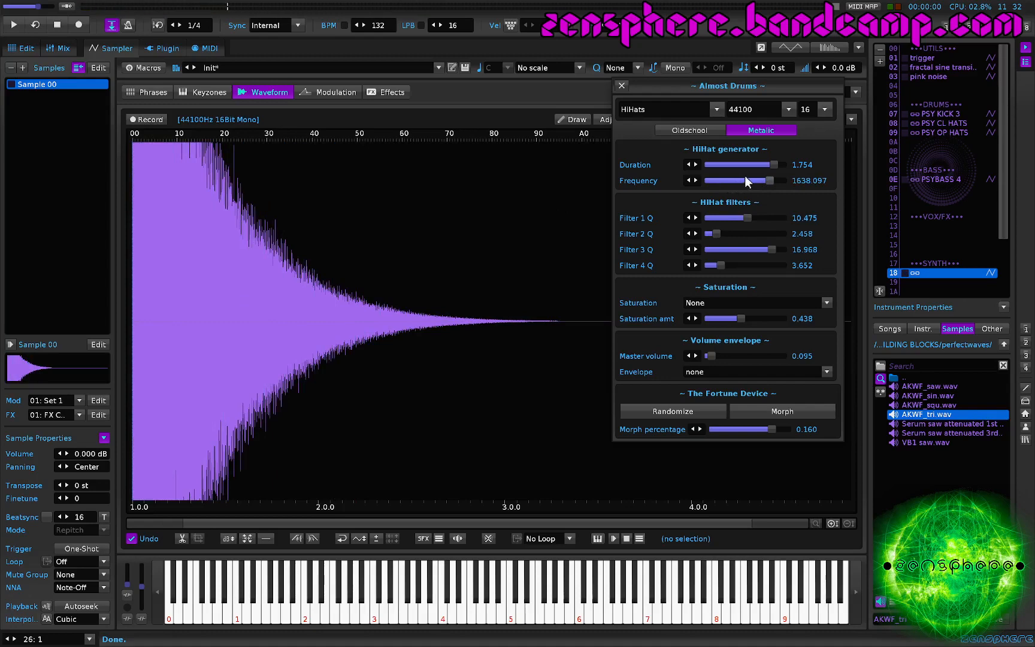
left_click(717, 178)
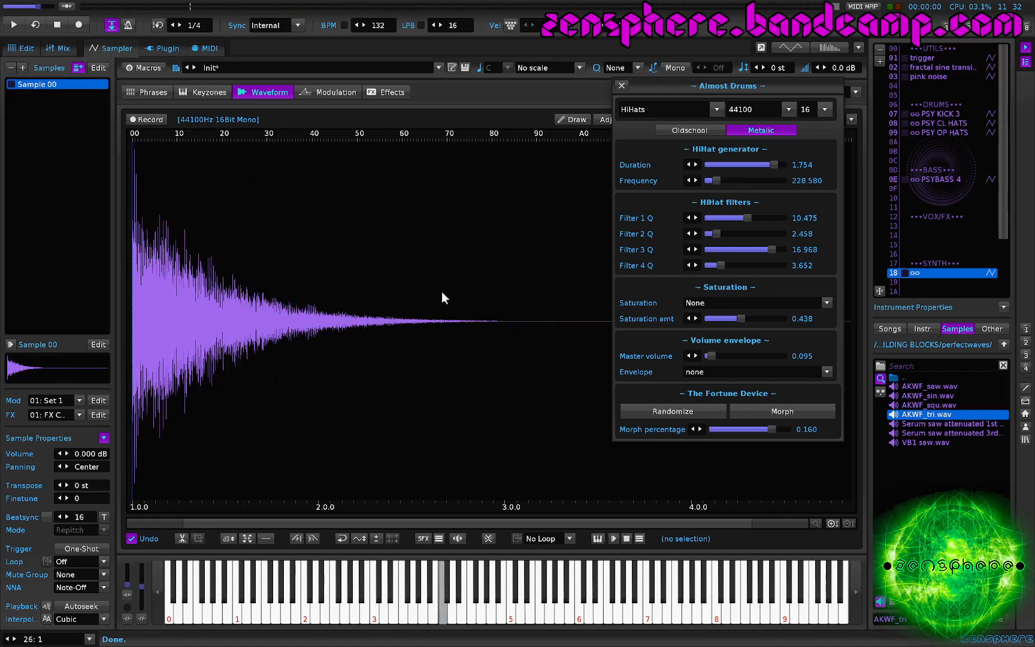
Add an empty second sample in a drum kit layout from C-4, and reopen Almost Drums on its waveform
left_click(623, 86)
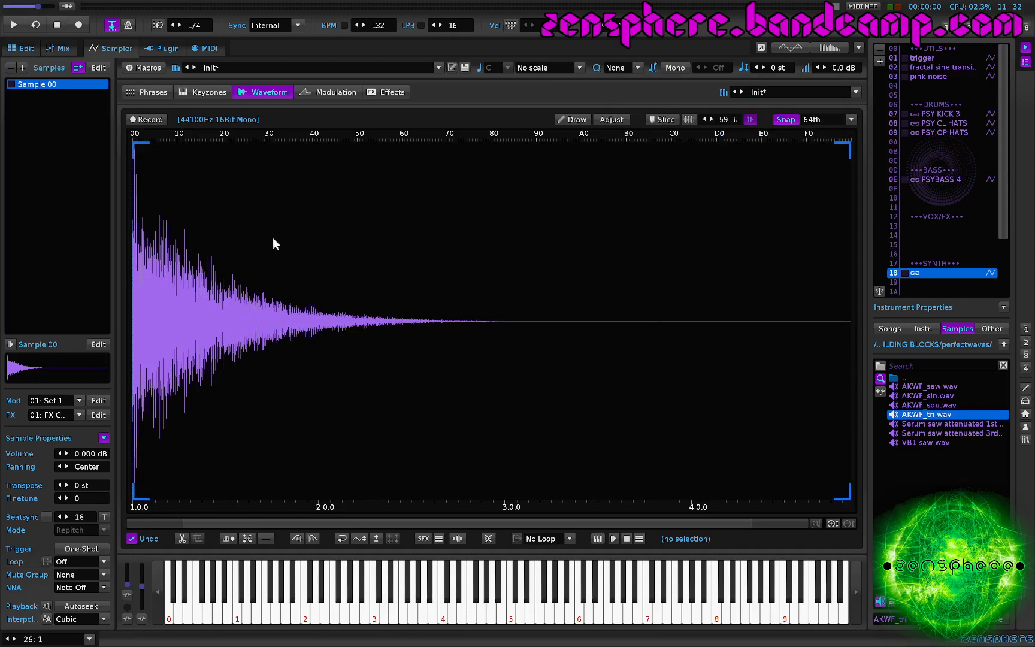
left_click(224, 90)
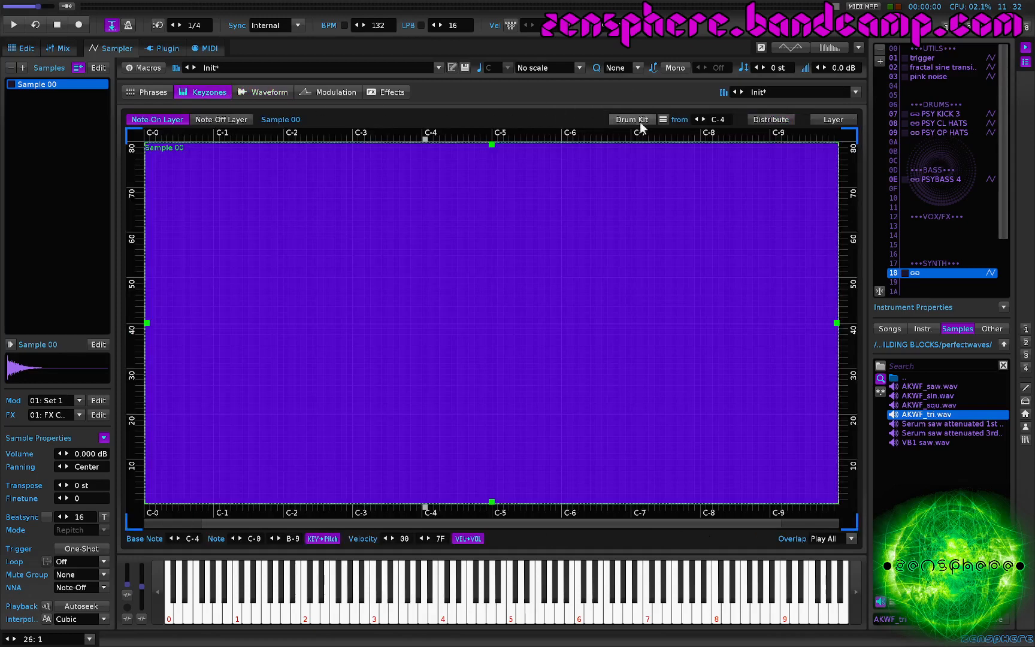
left_click(26, 70)
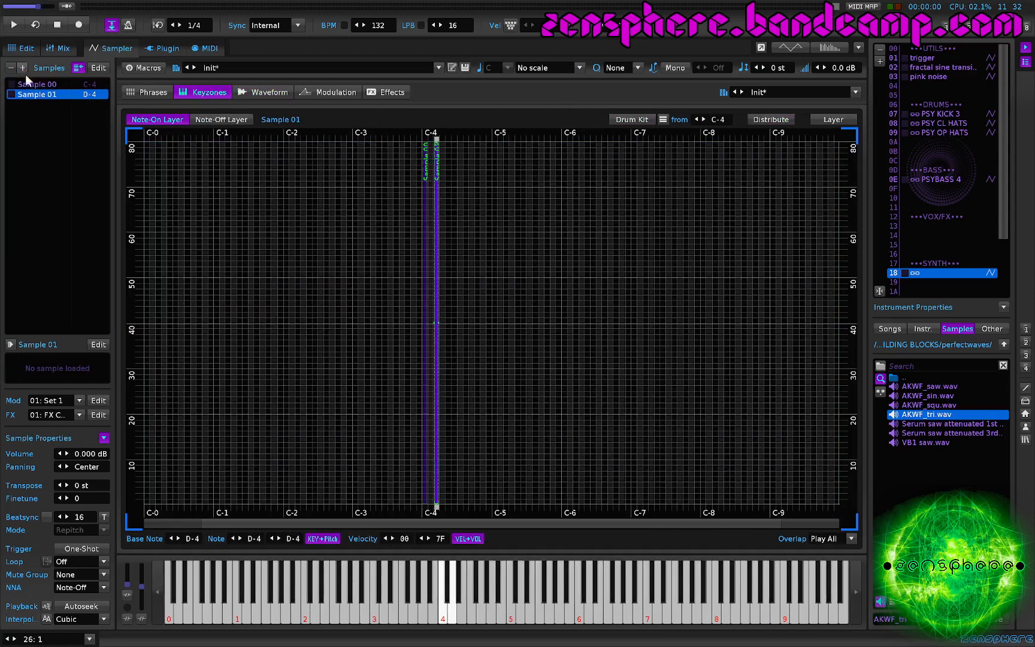
left_click(261, 94)
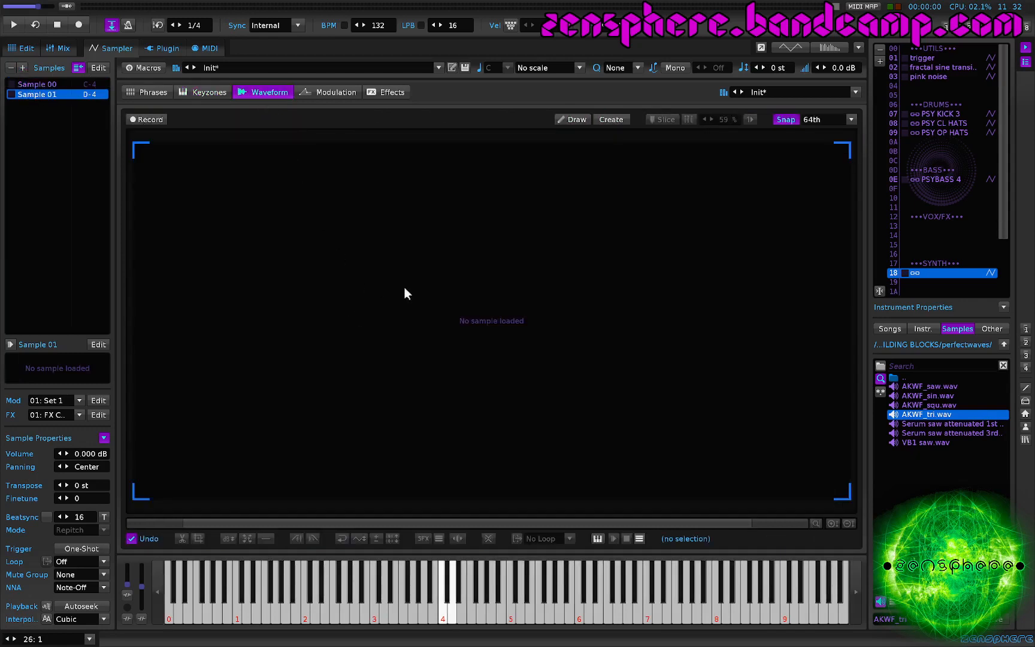
key("ctrl+alt+d")
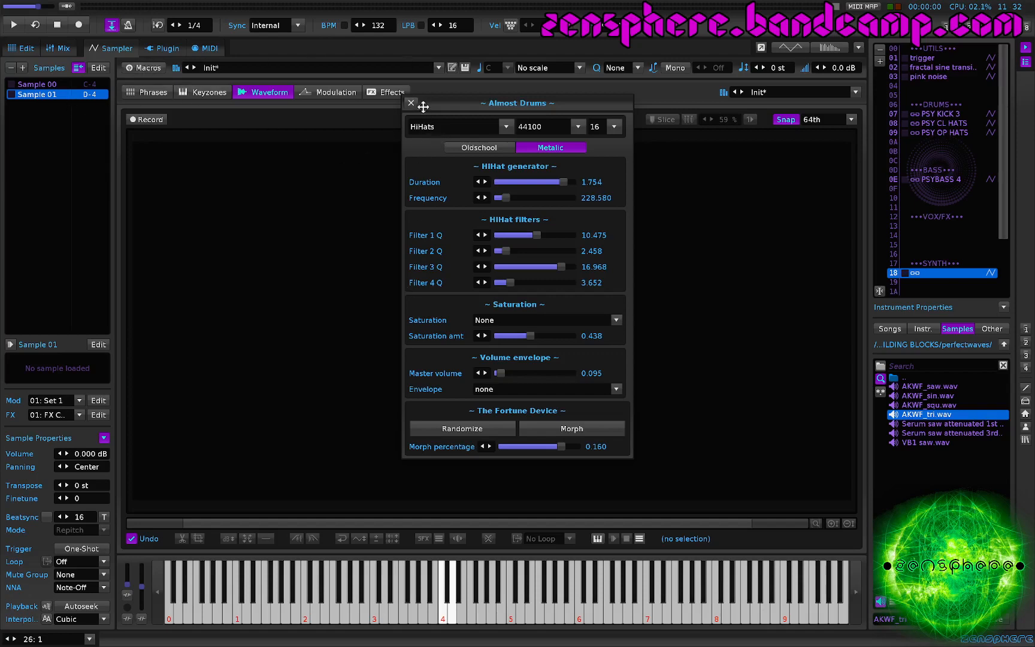
Generate a cymbal in empty instrument slot 19 with a duration of 0.371 and a master volume of 0.758
key("Down")
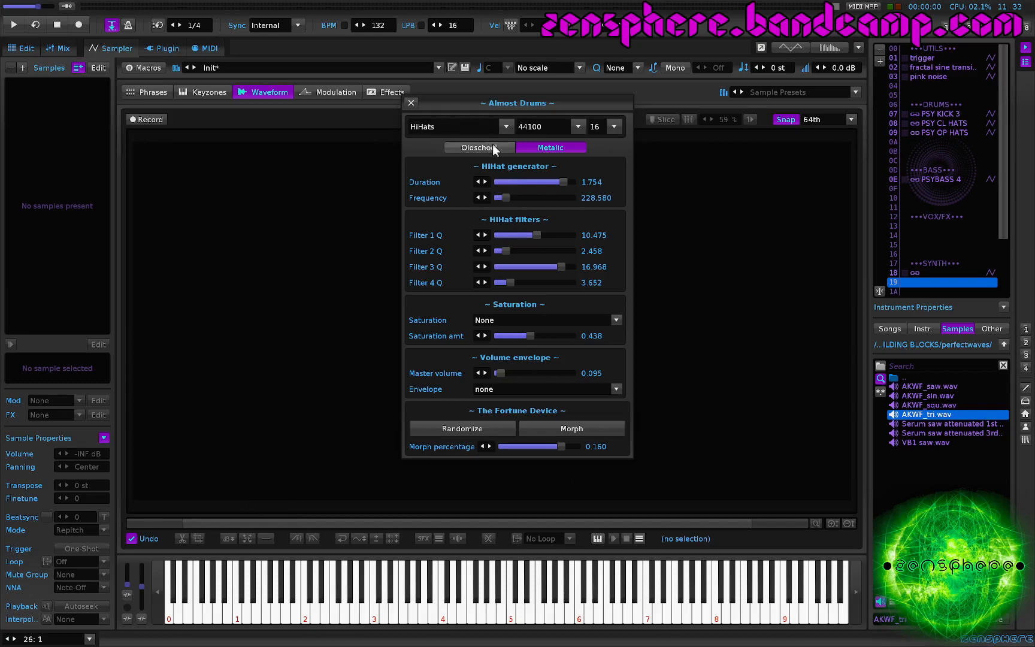
left_click(475, 125)
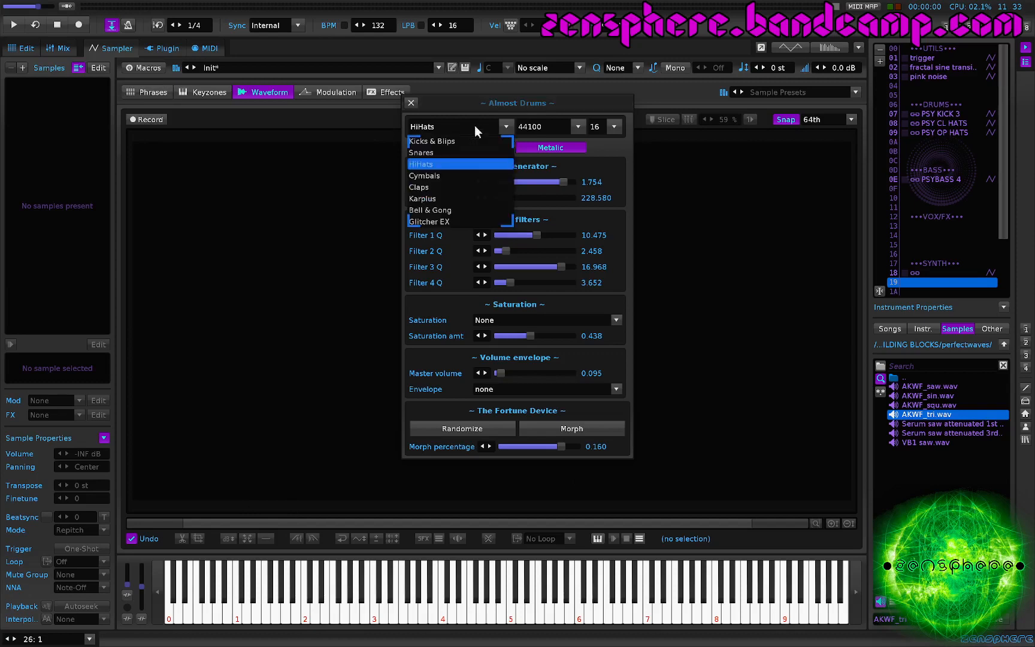
left_click(457, 175)
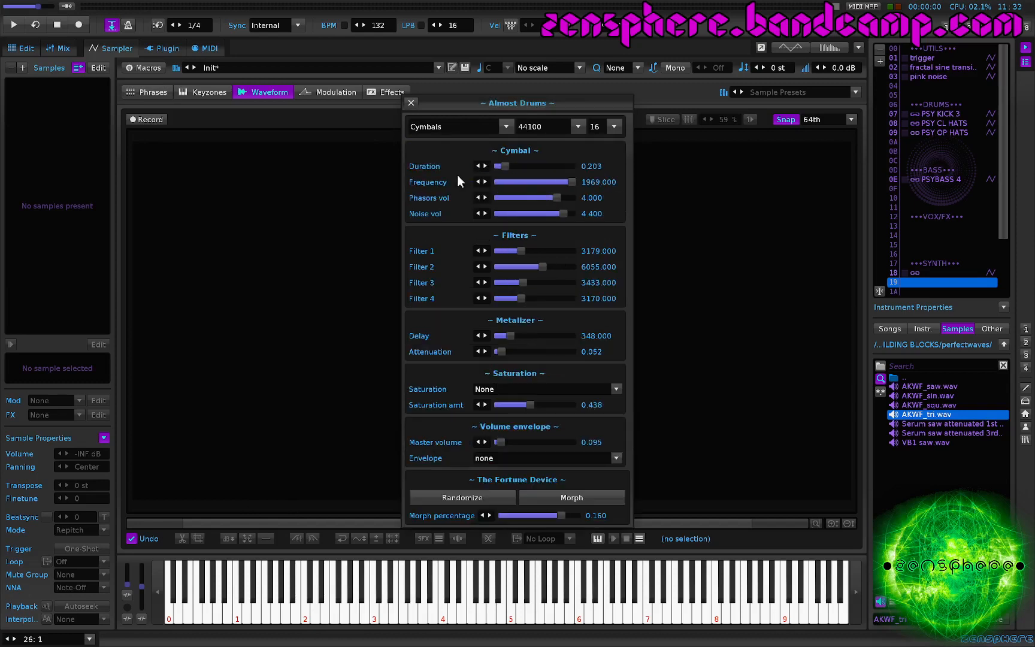
left_click(509, 167)
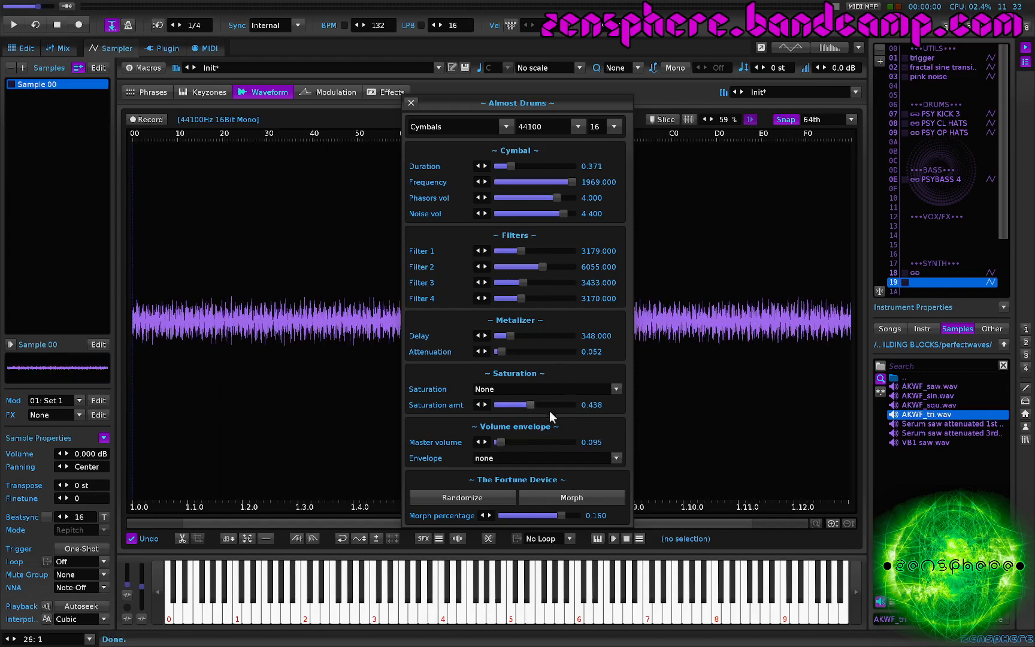
left_click(529, 442)
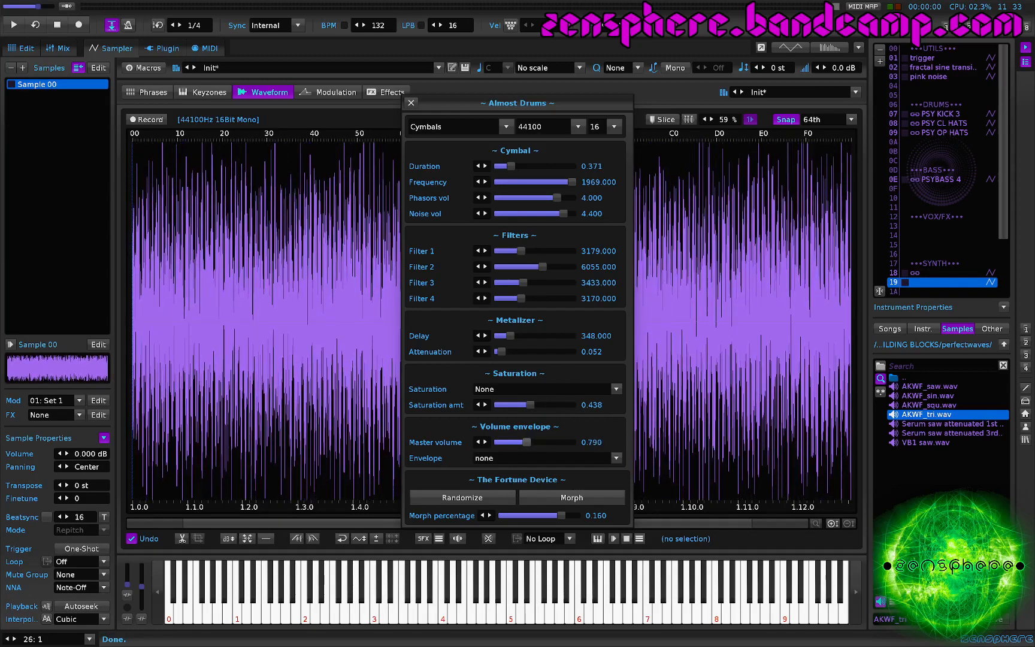
left_click_drag(526, 442, 526, 442)
key("z")
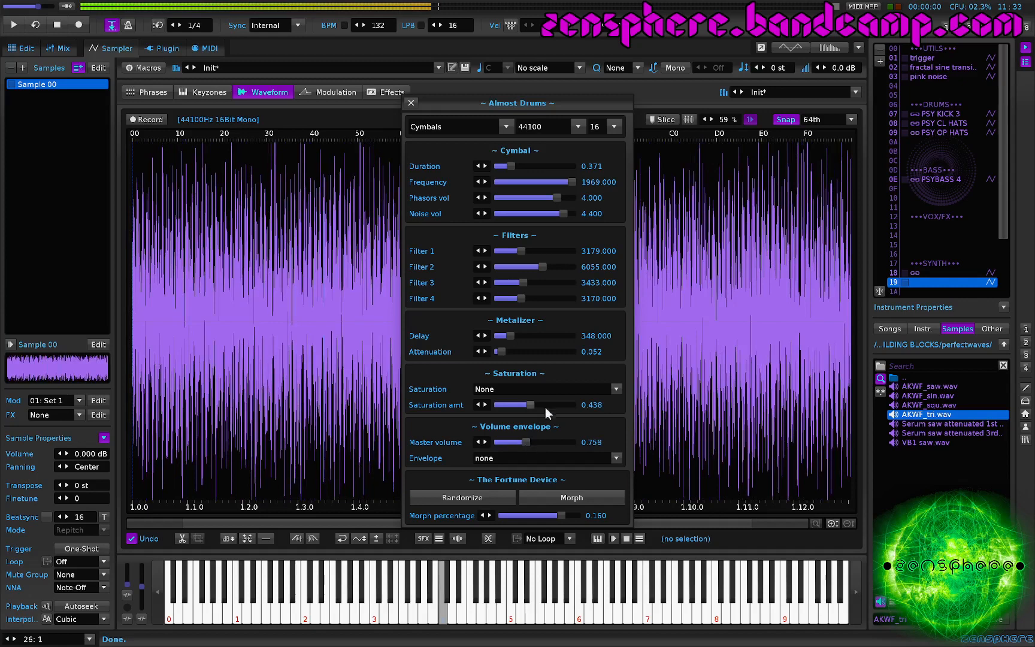
Set the cymbal's duration to 0.743, frequency to 408.000, phasors volume to 2.620 and noise volume to 4.439
left_click(527, 166)
key("z")
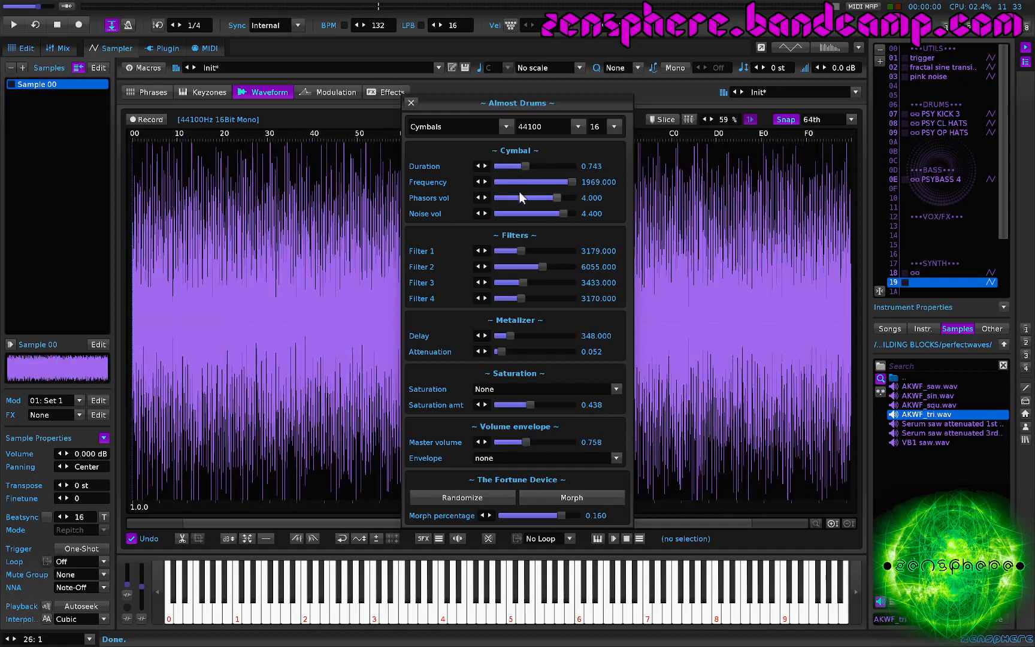
left_click(513, 182)
key("z")
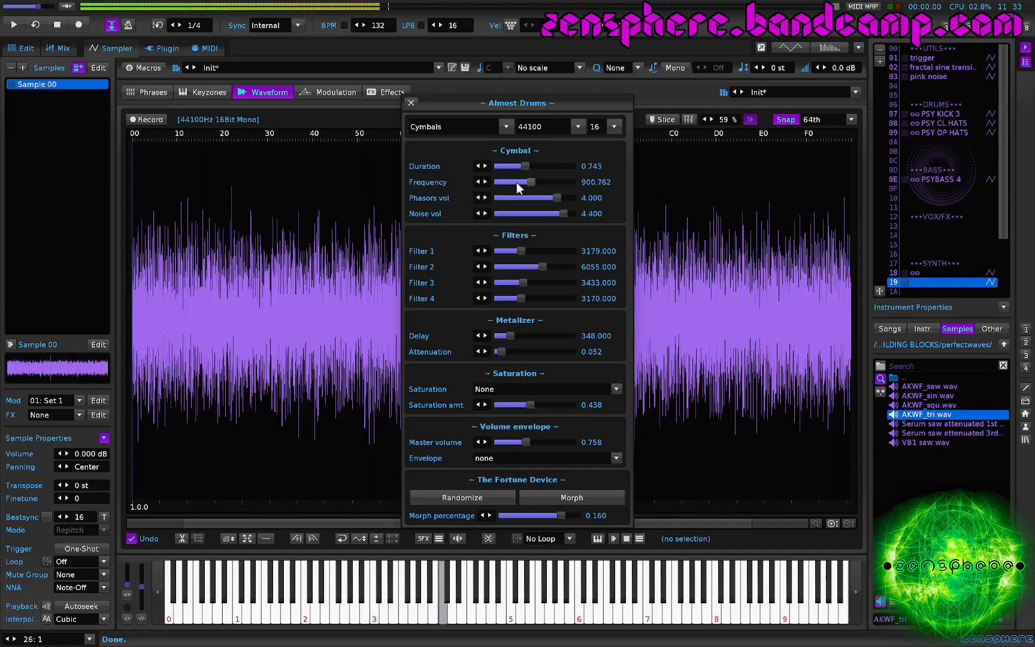
left_click(514, 182)
key("z")
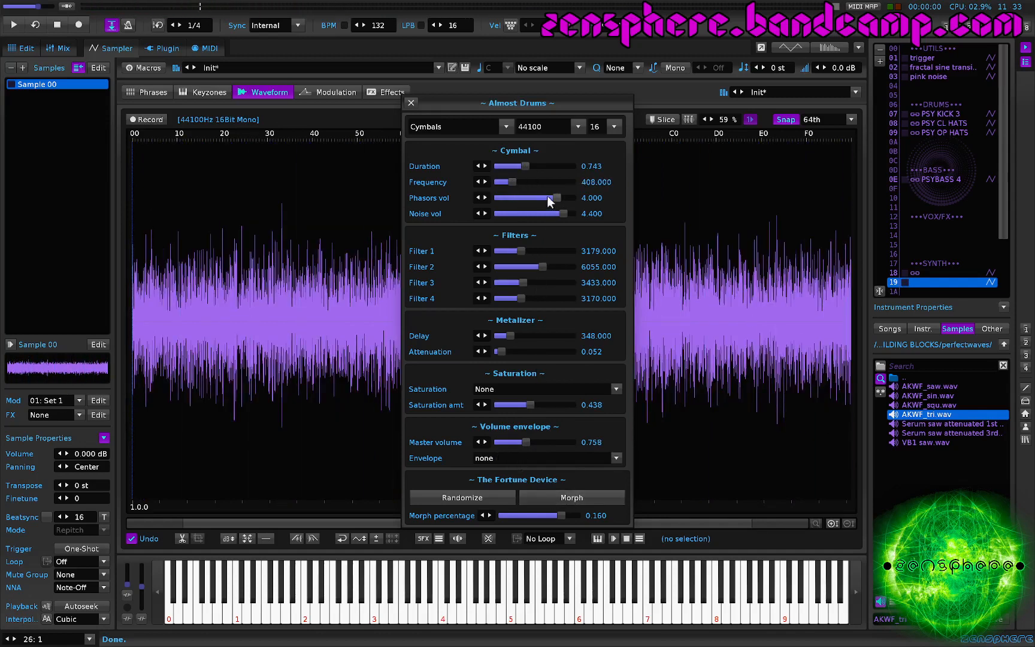
mouse_move(557, 198)
left_mouse_down()
mouse_move(537, 198)
mouse_move(564, 214)
left_mouse_up()
key("z")
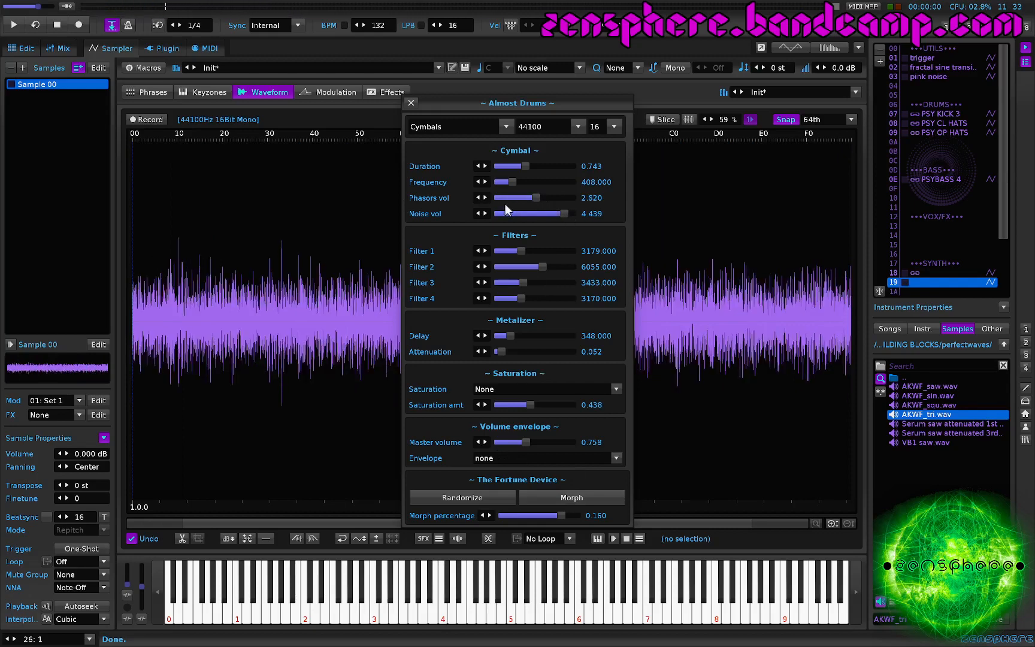
Set the cymbal's Filter 1 to 7548.571, Filters 2 and 4 to 100.000, and Filter 3 to 3022.857 after trying 6134.286
left_click(553, 252)
key("z")
left_click(517, 265)
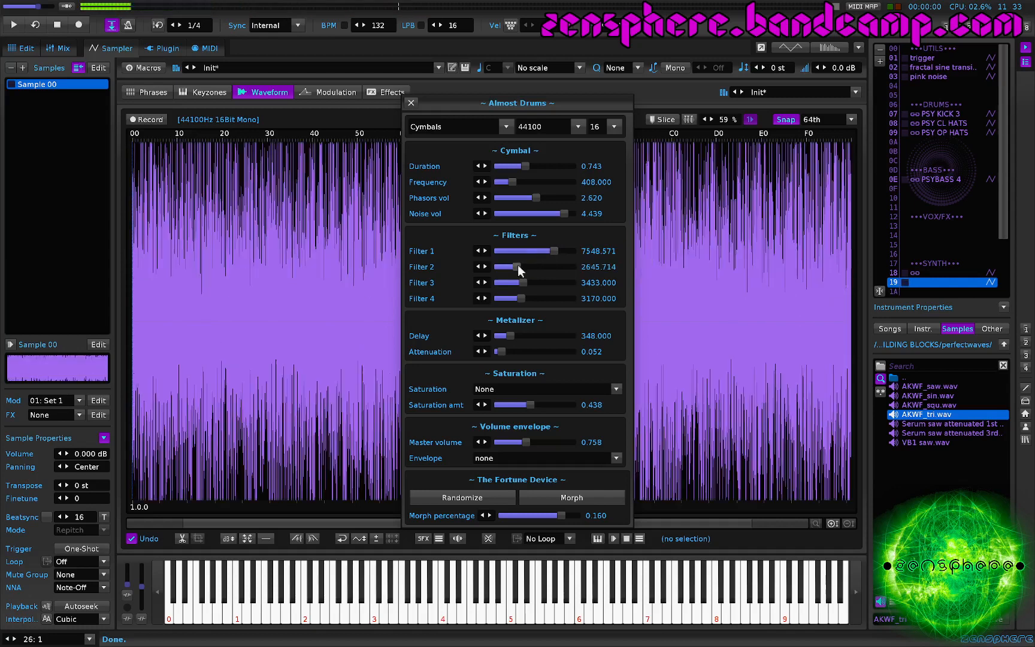
left_click(499, 266)
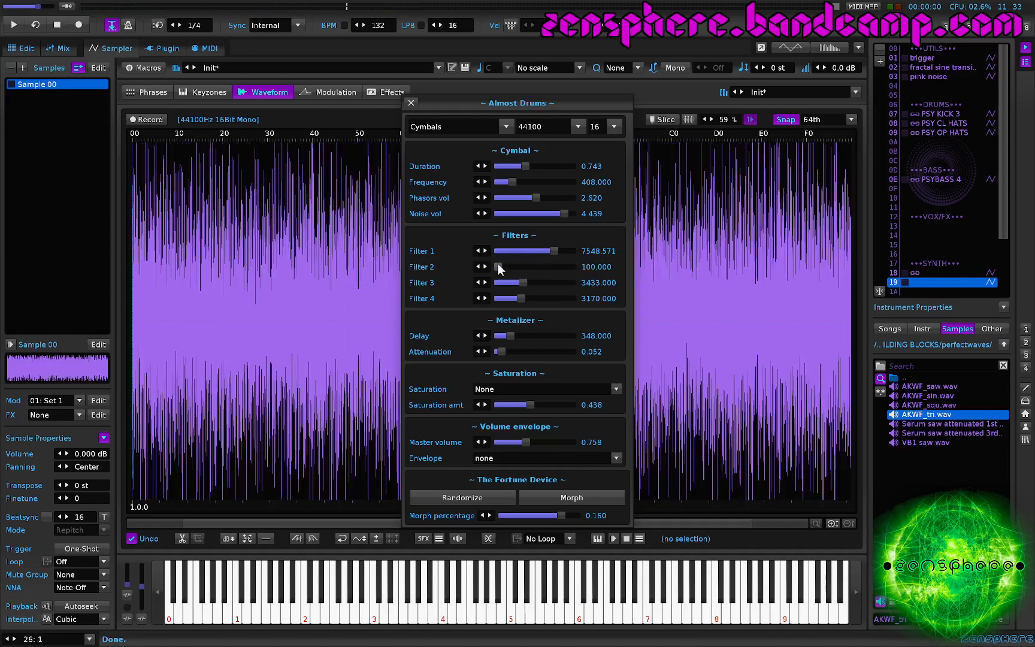
key("z")
left_click(543, 283)
key("z")
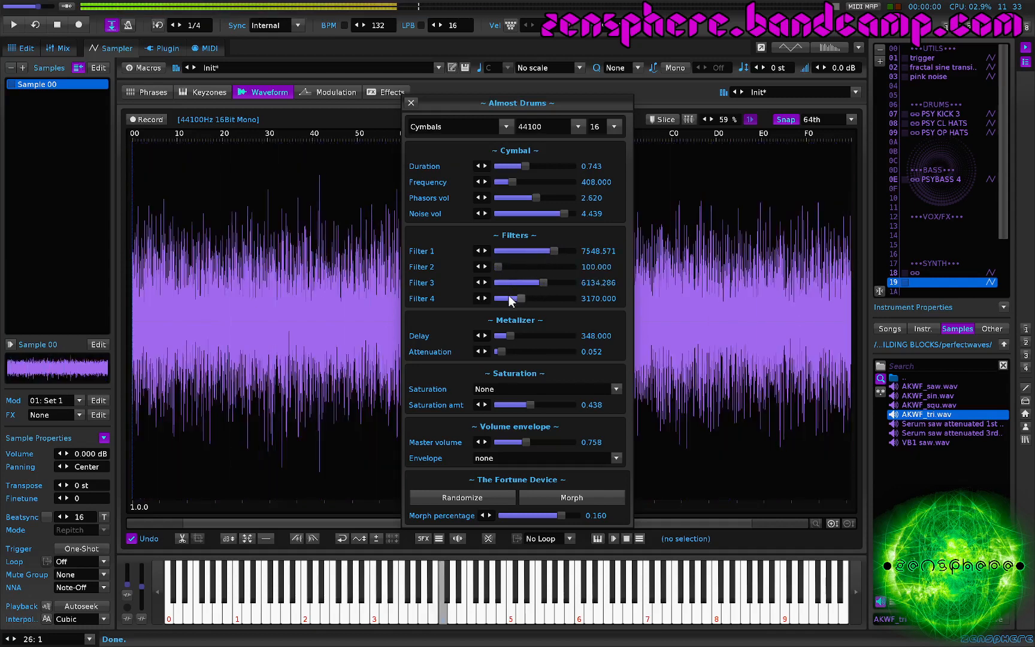
left_click(511, 300)
left_click(520, 283)
key("z")
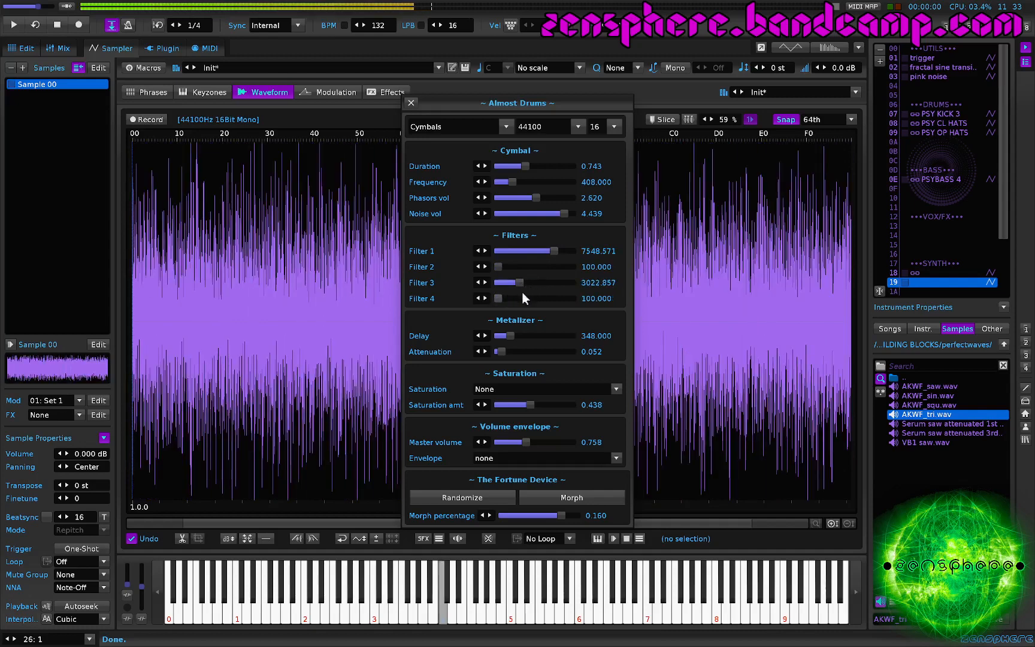
key("z")
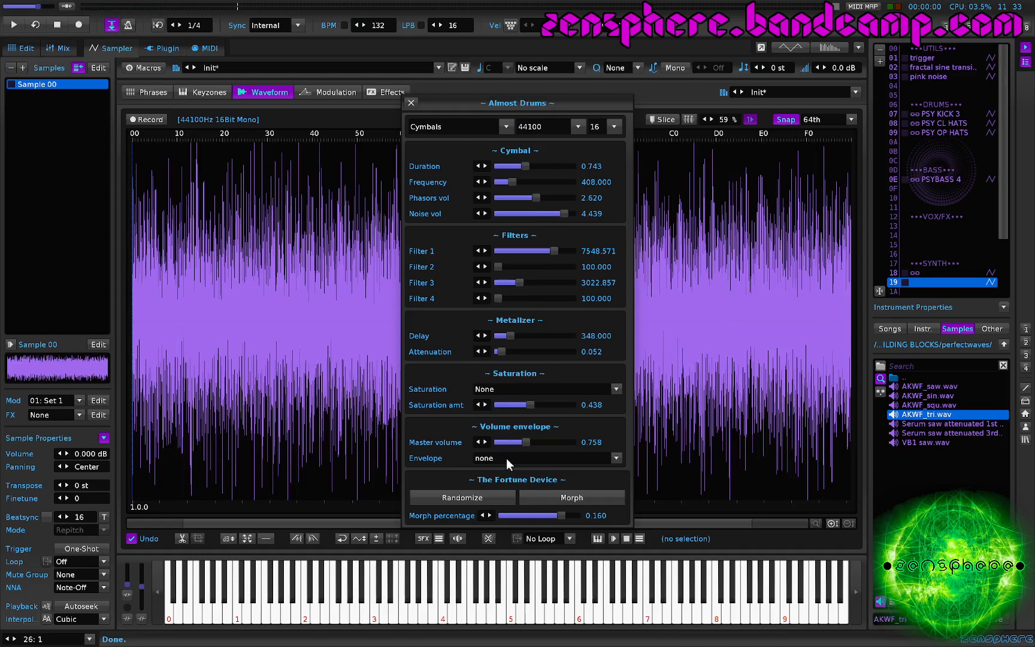
Apply the outQuart volume envelope to the cymbal and lengthen its duration to 1.181
scroll(506, 458, "down", 4)
scroll(506, 458, "down", 2)
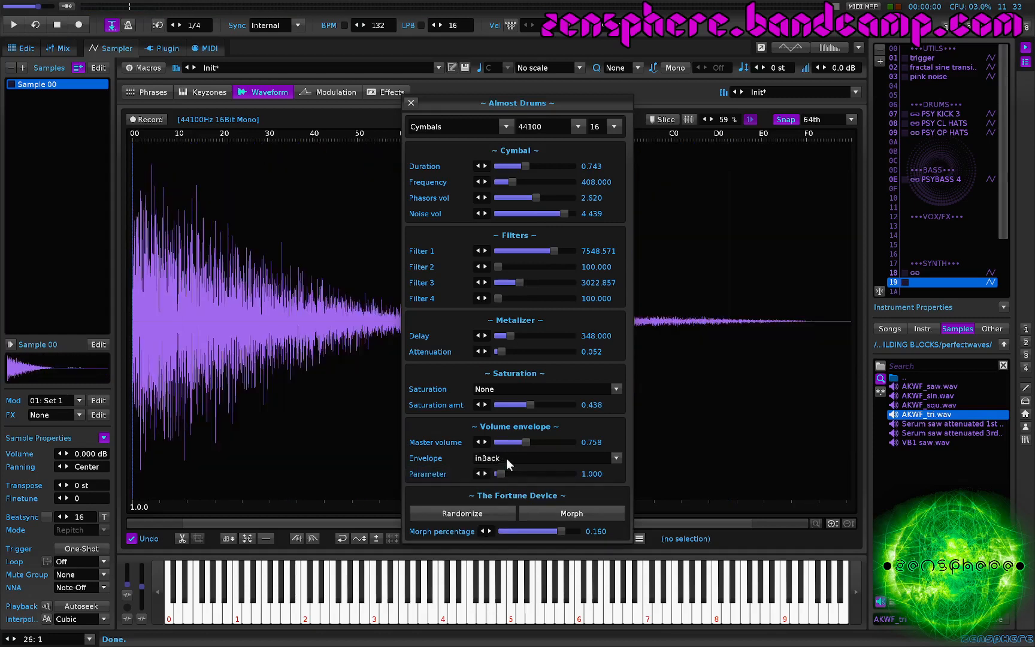
left_click(506, 459)
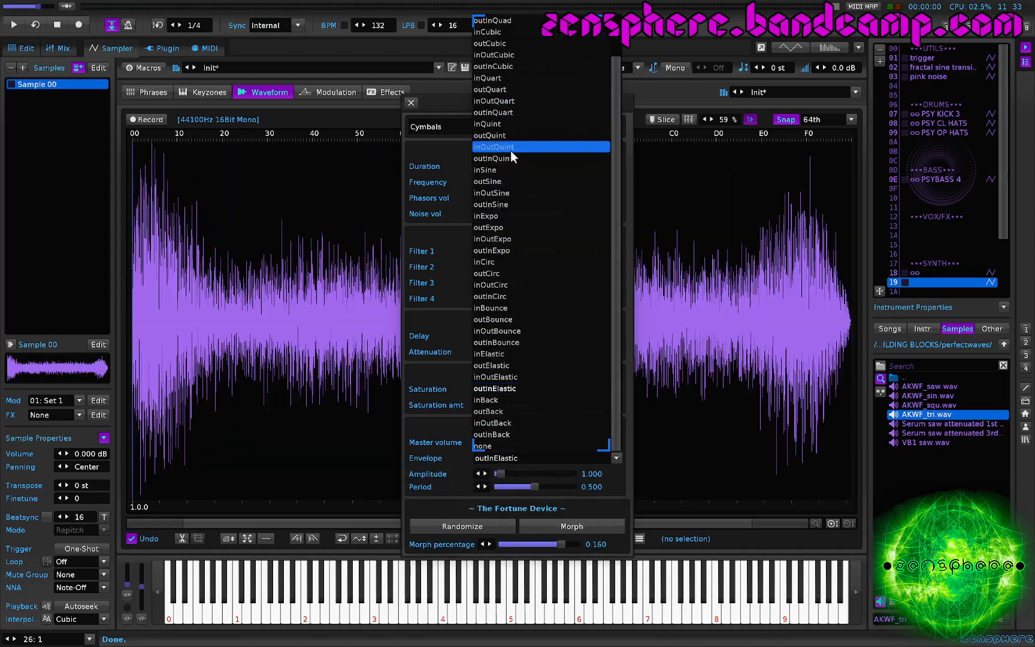
left_click(501, 89)
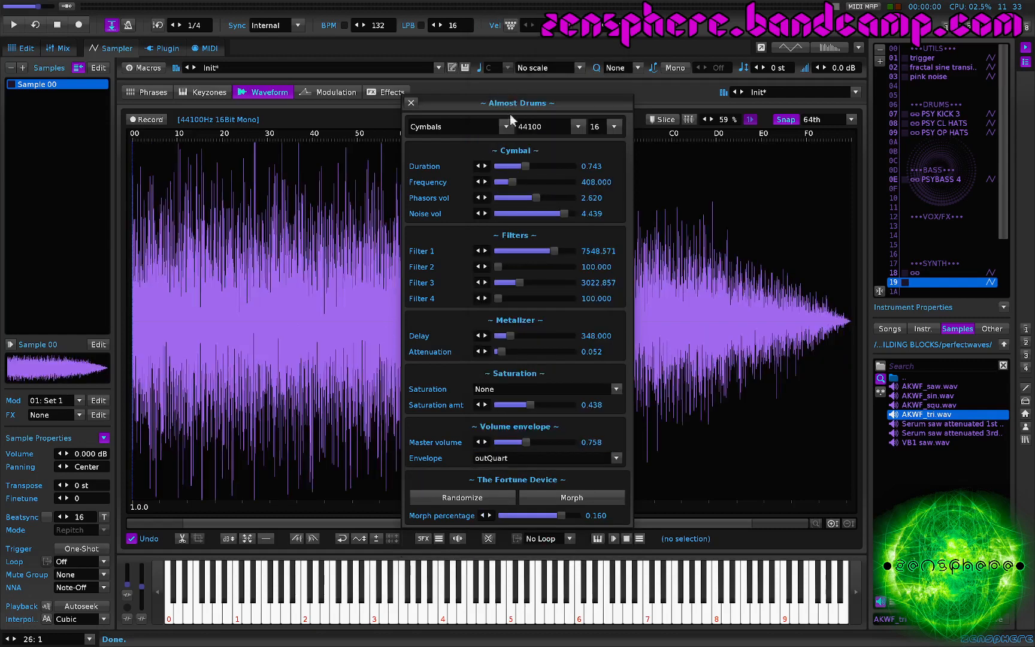
key("z")
key("z")
left_click(543, 164)
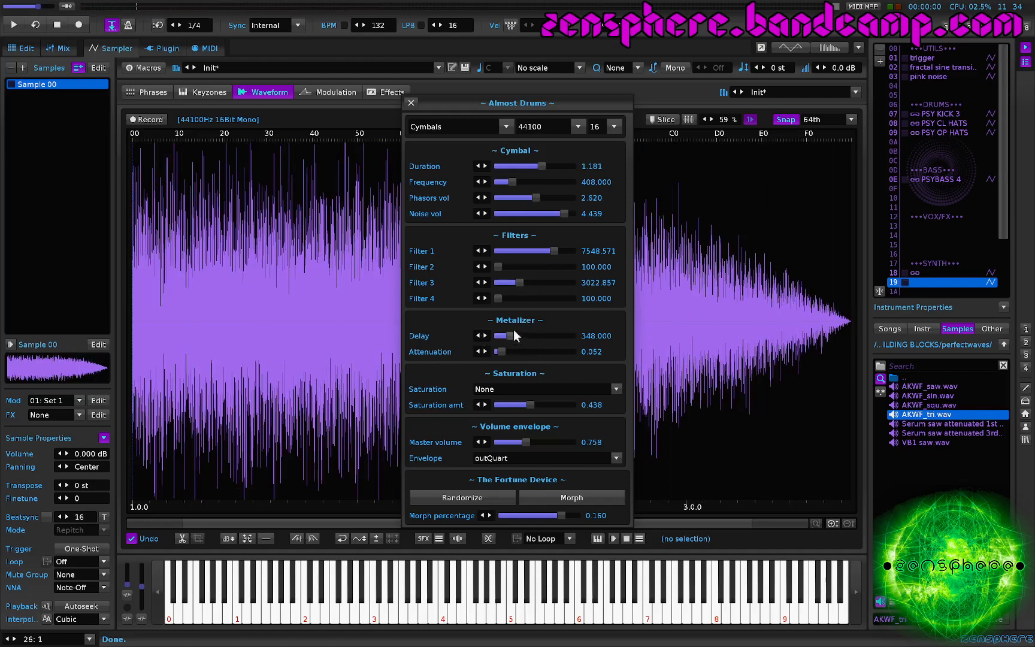
Set the cymbal's Metalizer delay to 16.992 and attenuation to 0.886, and lower the master volume to 0.438
left_click_drag(511, 335, 508, 338)
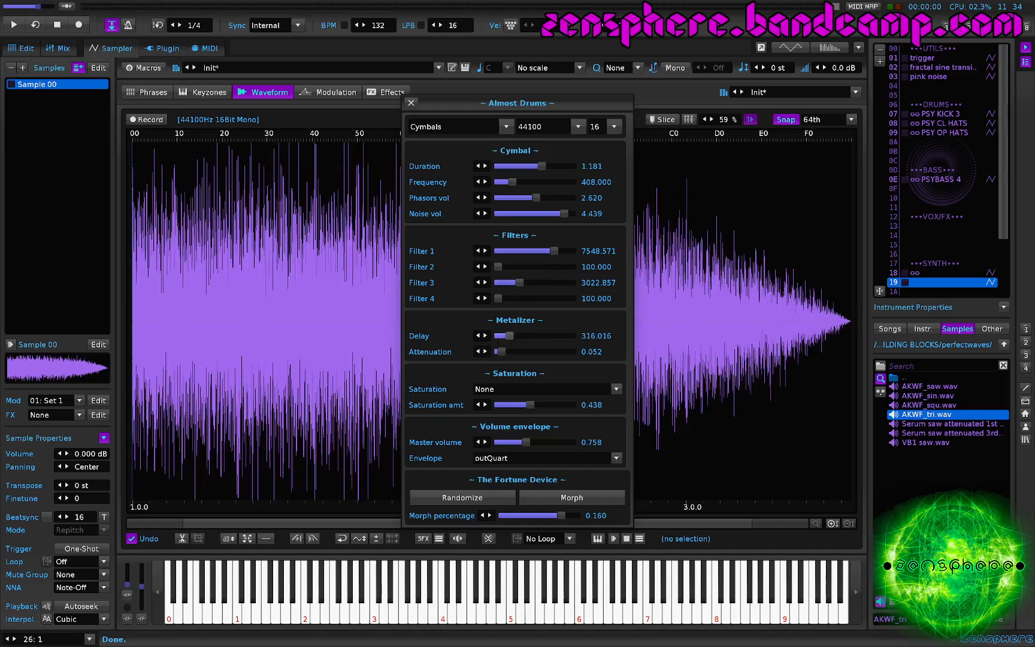
left_click_drag(508, 335, 564, 351)
left_click(533, 352)
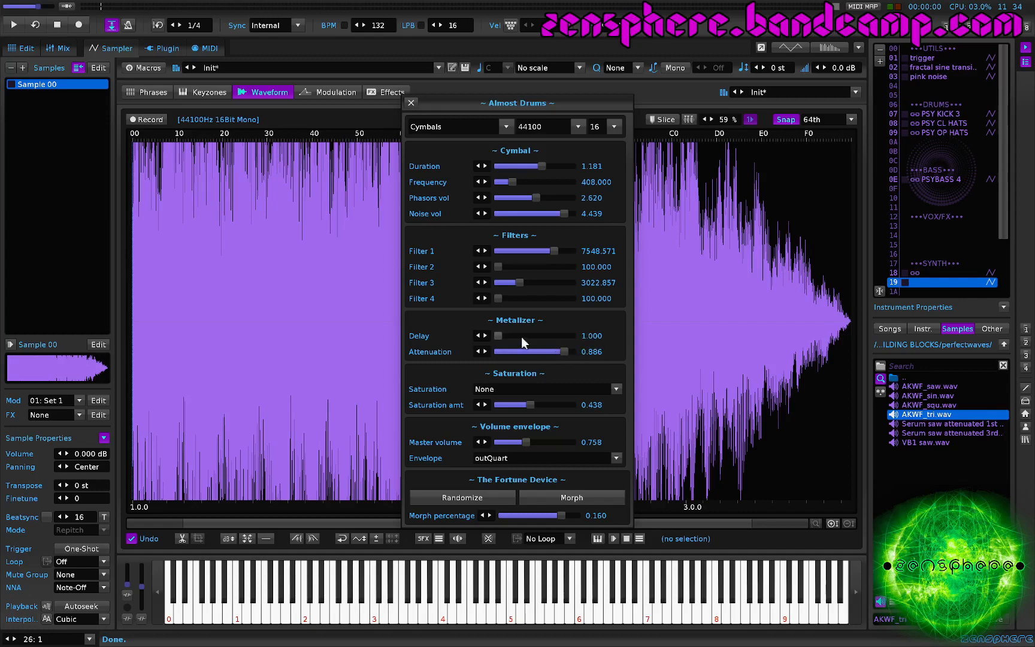
key("z")
left_click_drag(498, 336, 504, 335)
key("z")
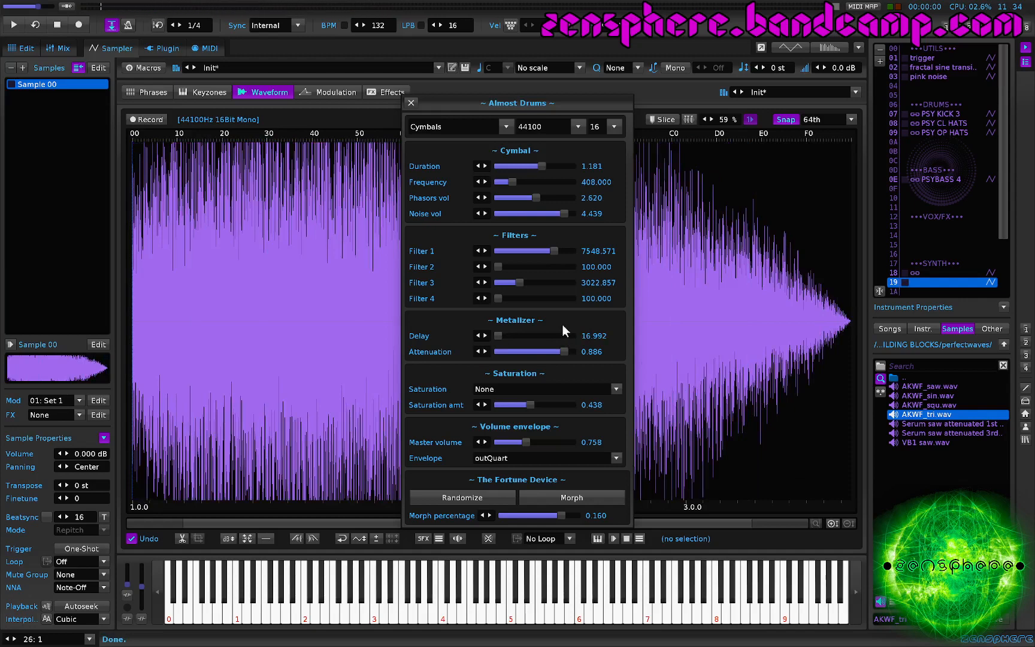
key("z")
left_click_drag(527, 442, 513, 443)
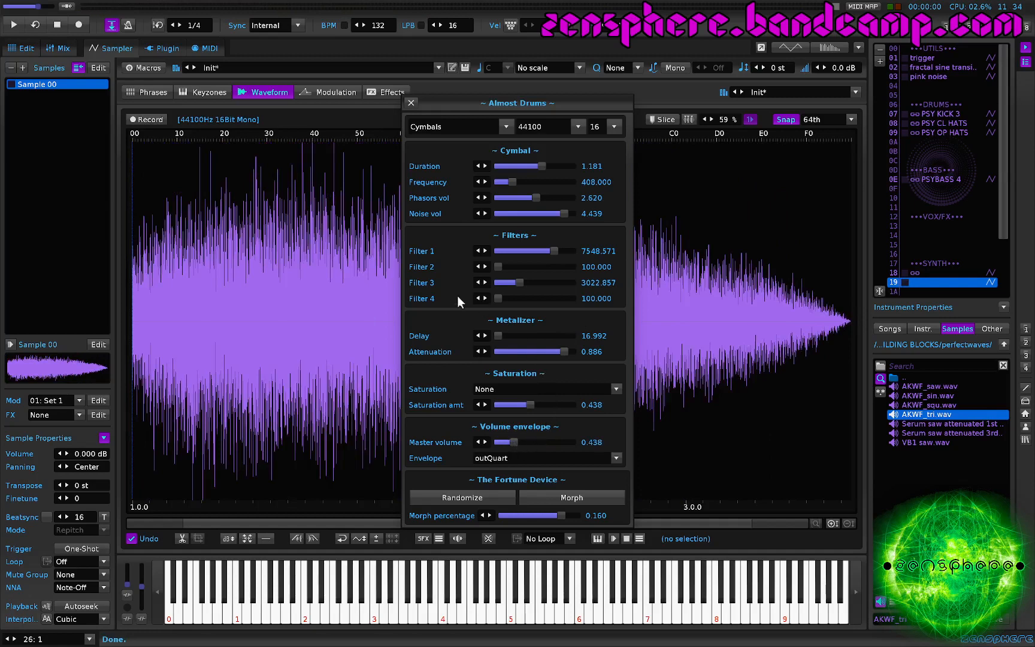
key("z")
Switch the generator to Claps and randomize the clap settings several times
left_click(462, 125)
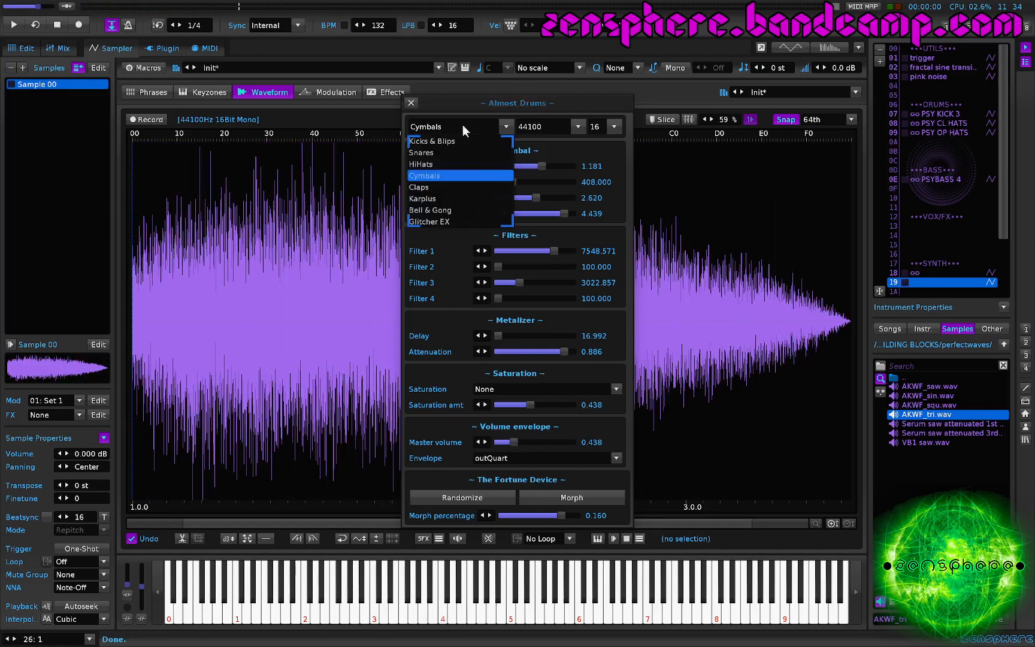
left_click(434, 184)
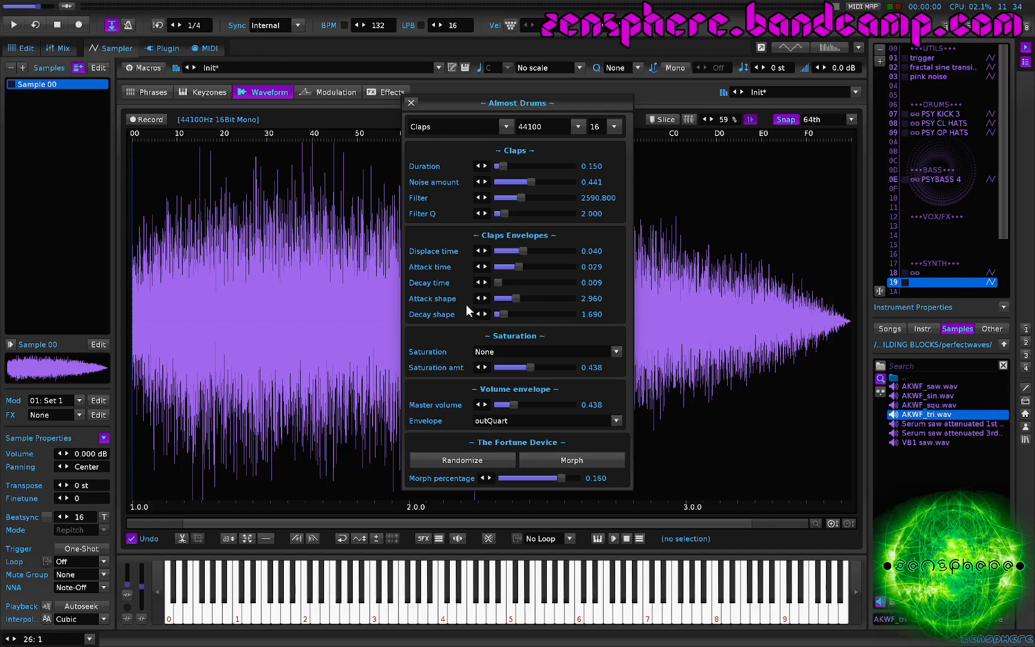
left_click(473, 460)
left_click(463, 459)
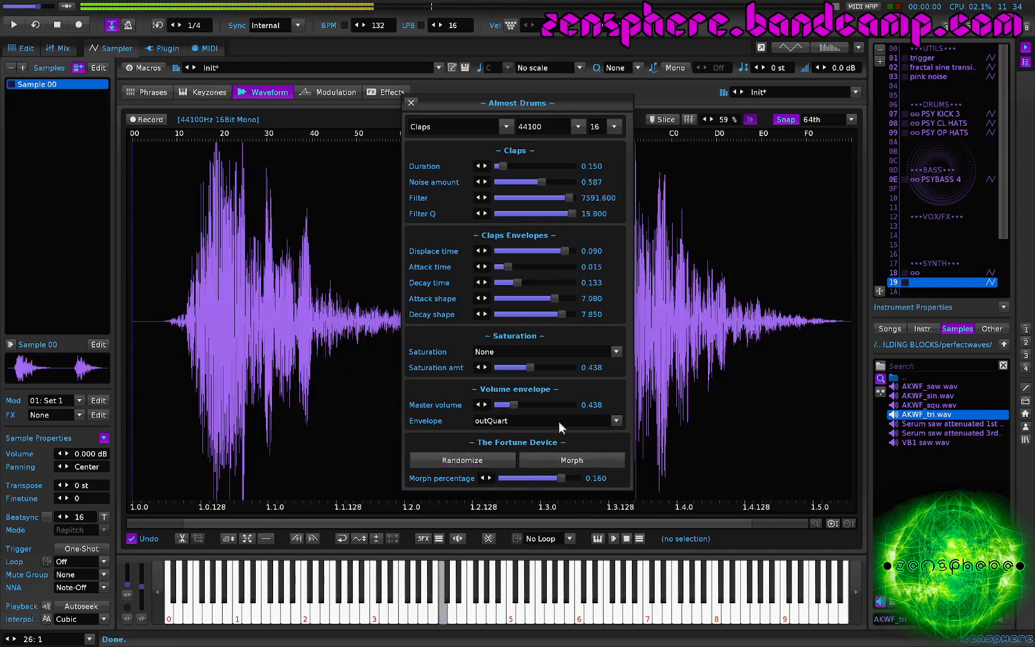
left_click(476, 460)
left_click(479, 460)
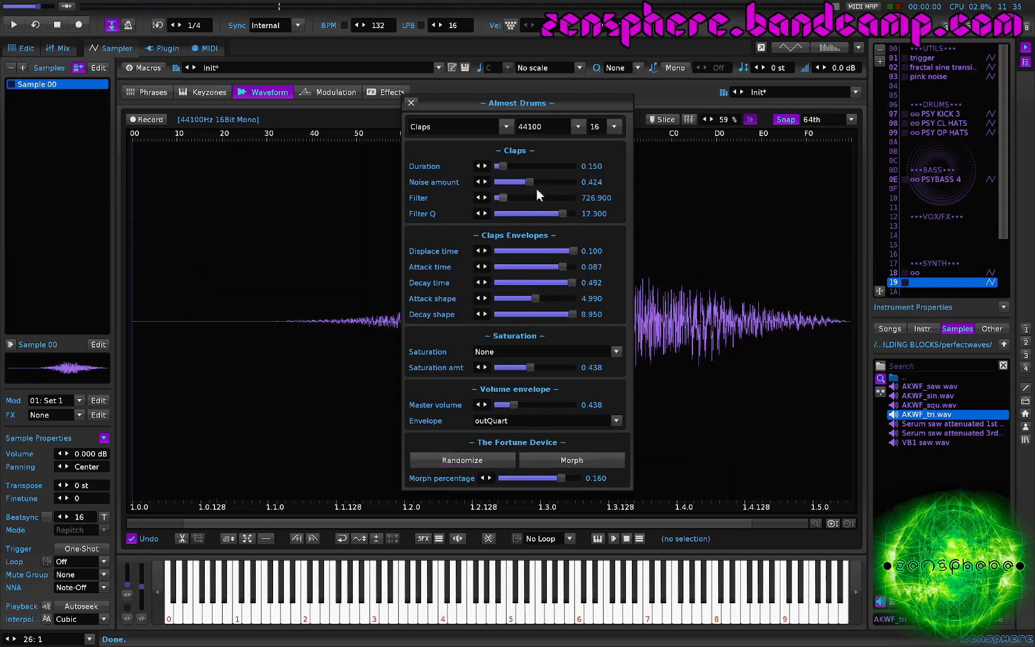
Set the clap's duration to 0.686, attack time to 0.015, decay time to 0.185, attack shape to 3.971 and decay shape to 3.270
left_click_drag(503, 166, 523, 166)
key("z")
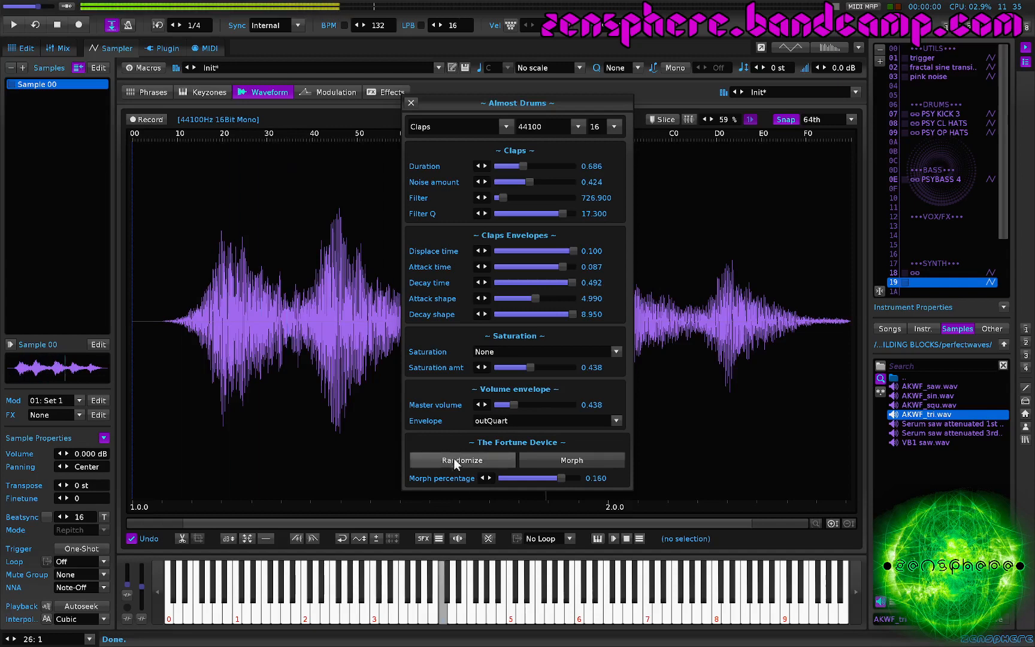
left_click(513, 267)
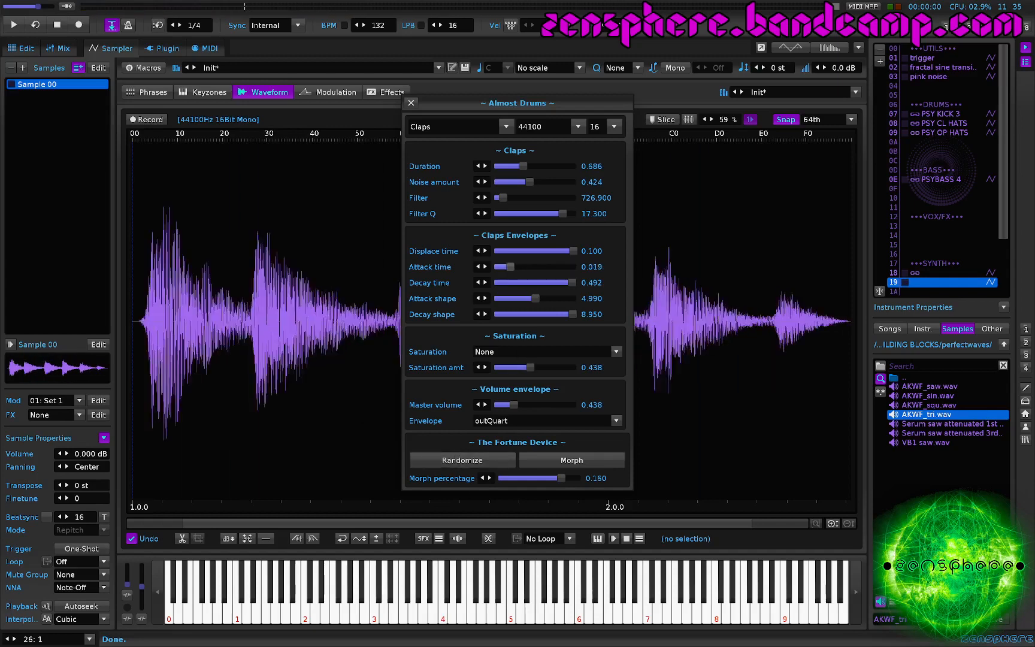
left_click_drag(510, 268, 504, 270)
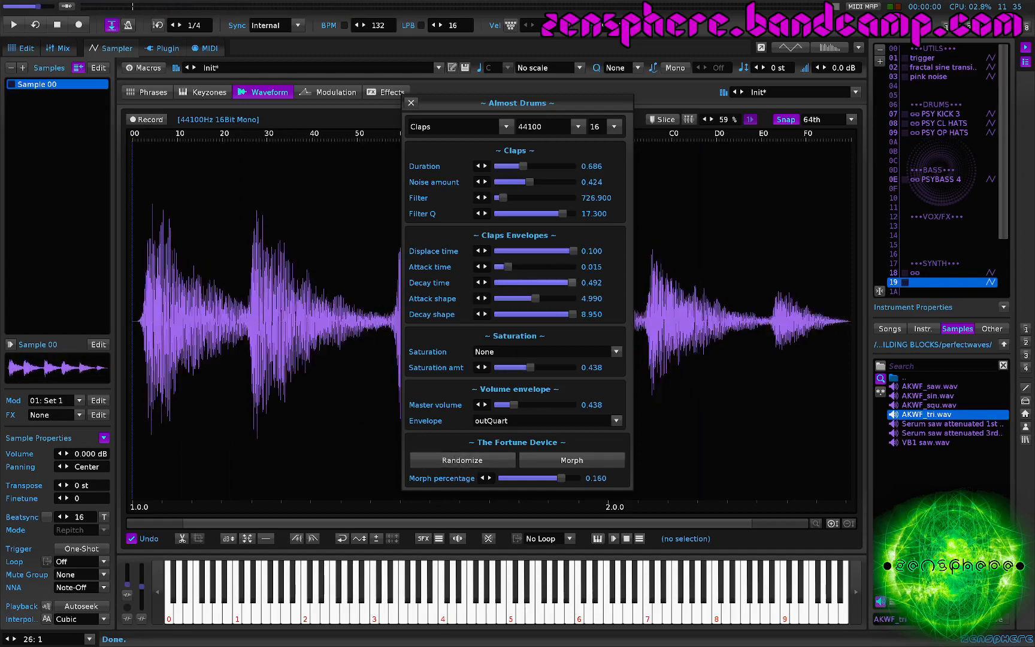
left_click_drag(572, 283, 519, 315)
left_click(523, 315)
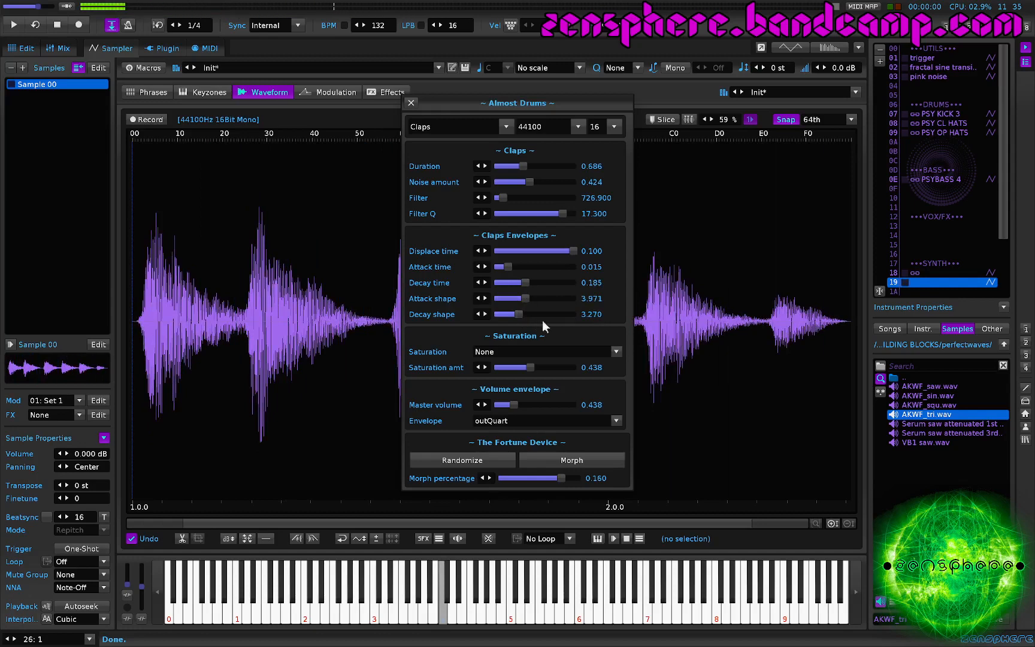
Shorten the clap's duration to 0.572, reduce the displace time to 0.019 and set the attack shape to 1.990
left_click(519, 170)
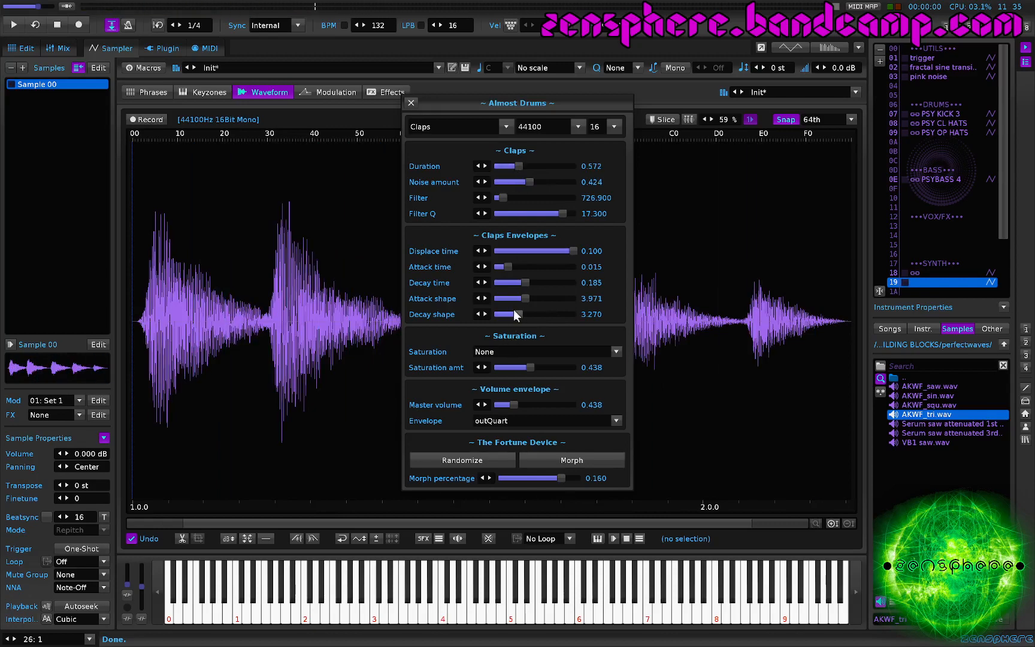
left_click(517, 251)
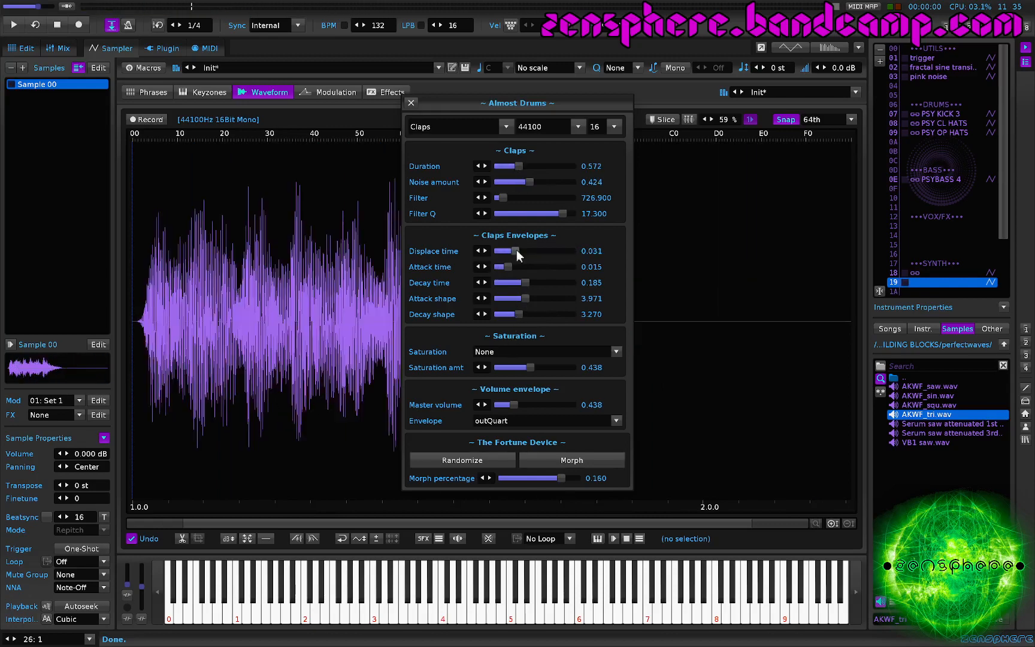
left_click_drag(517, 250, 506, 249)
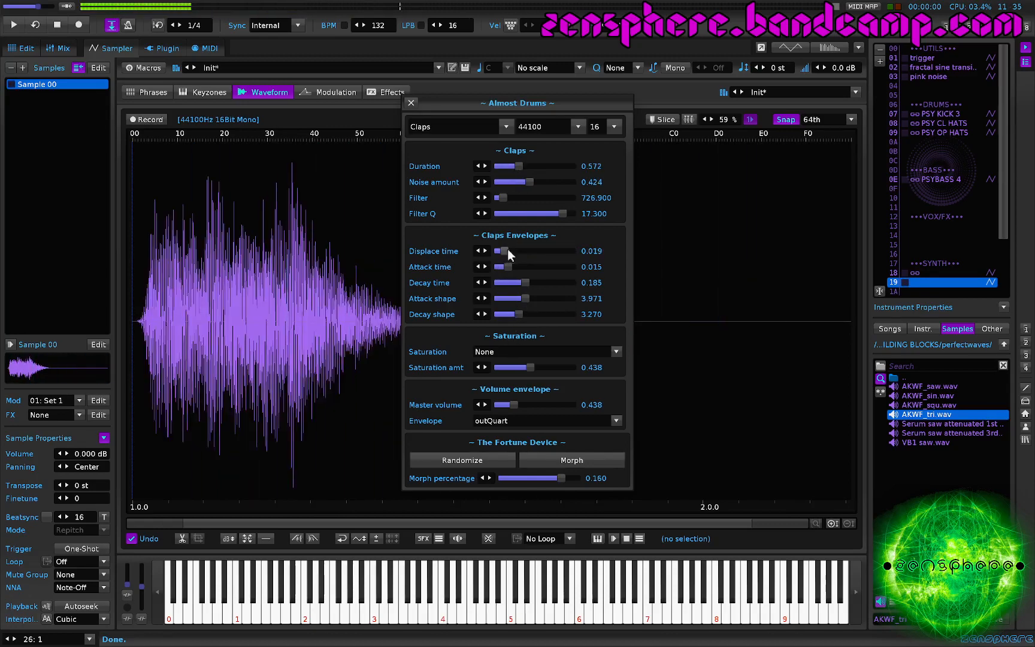
left_click(505, 299)
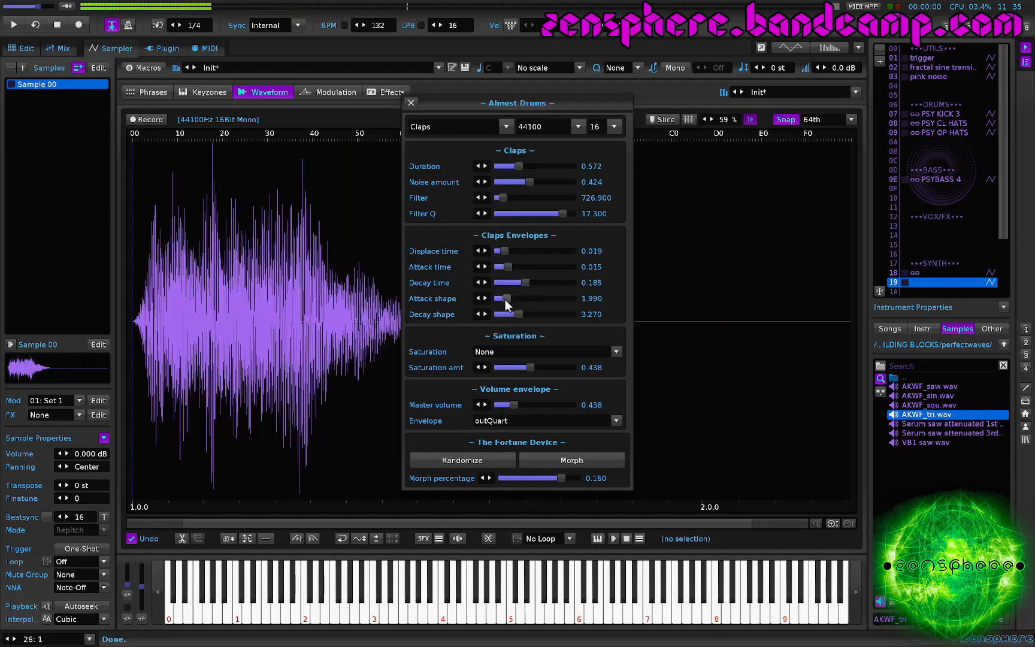
Set the clap's attack shape to 1.000, attack time to 0.002, decay time to 0.092 and master volume to 0.883, auditioning the sound
double_click(505, 299)
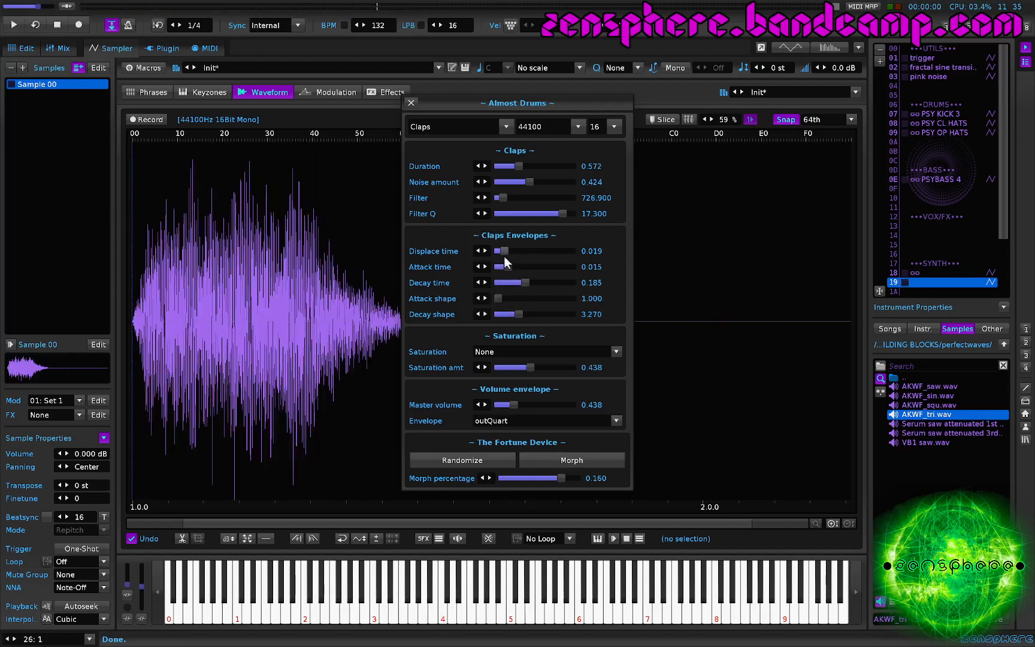
mouse_move(507, 268)
left_mouse_down()
mouse_move(498, 267)
mouse_move(507, 250)
mouse_move(511, 284)
left_mouse_up()
key("z")
key("z")
key("z")
key("z")
key("z")
key("z")
key("z")
key("z")
key("z")
key("z")
key("z")
key("z")
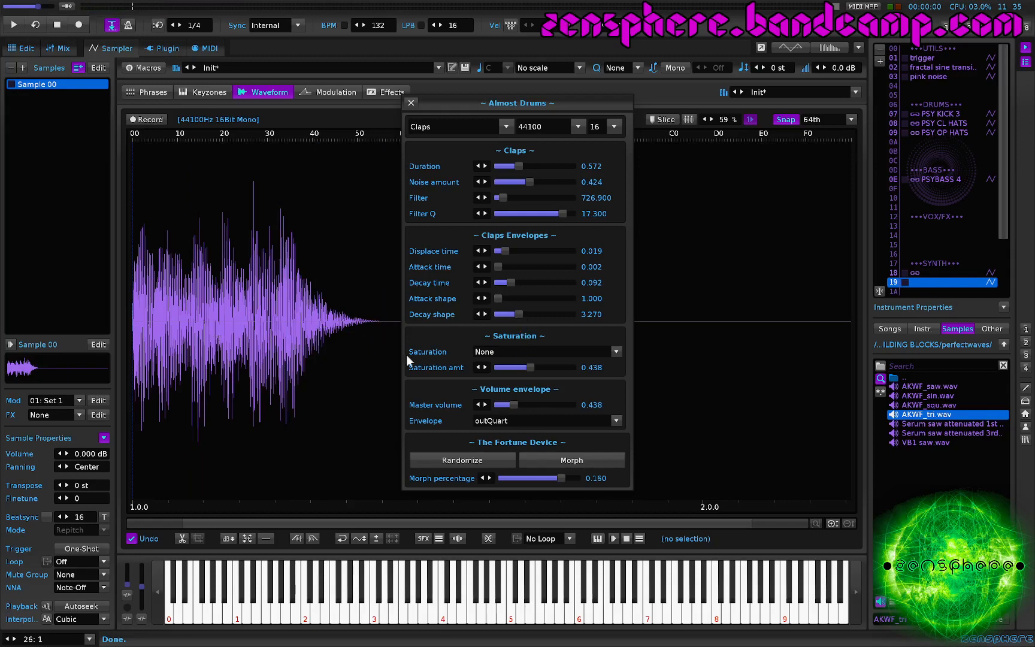
left_click_drag(535, 405, 531, 405)
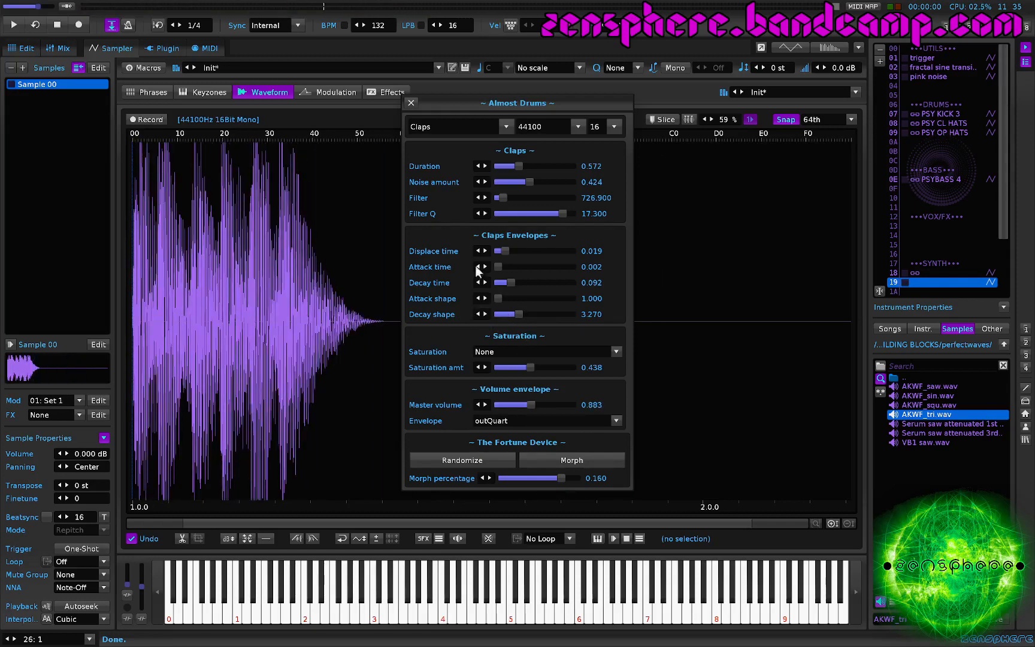
Randomize the clap settings six times to generate new clap variations
left_click(461, 459)
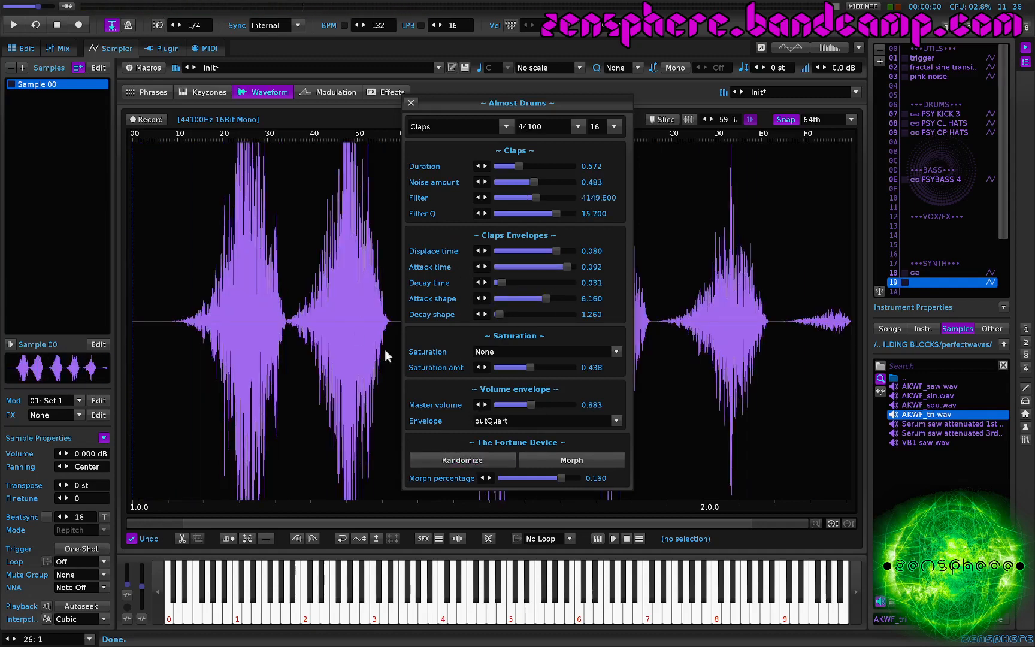
left_click(453, 465)
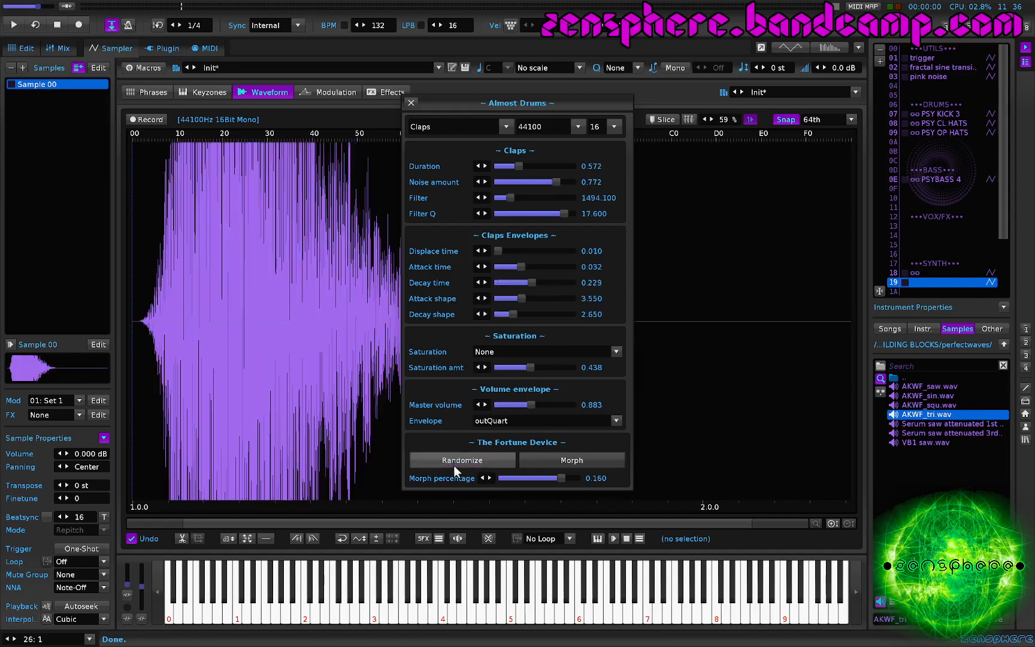
left_click(454, 465)
left_click(454, 464)
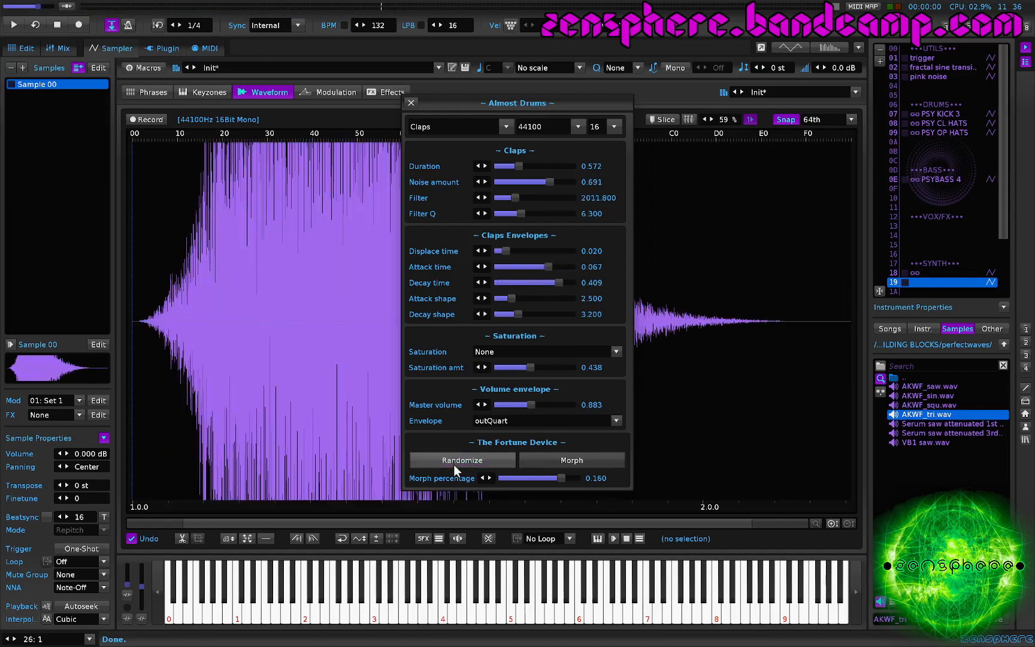
left_click(454, 465)
left_click(454, 464)
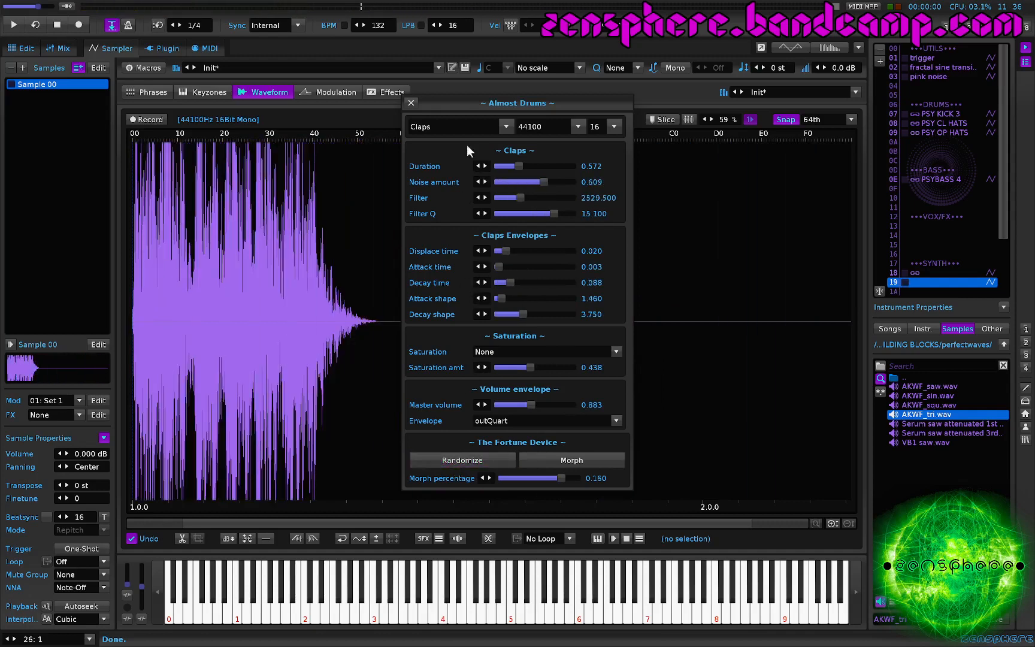
Switch the generator to Karplus and give it pink noise, a duration of 0.325 and a master volume of 1.486
left_click(454, 131)
left_click(453, 197)
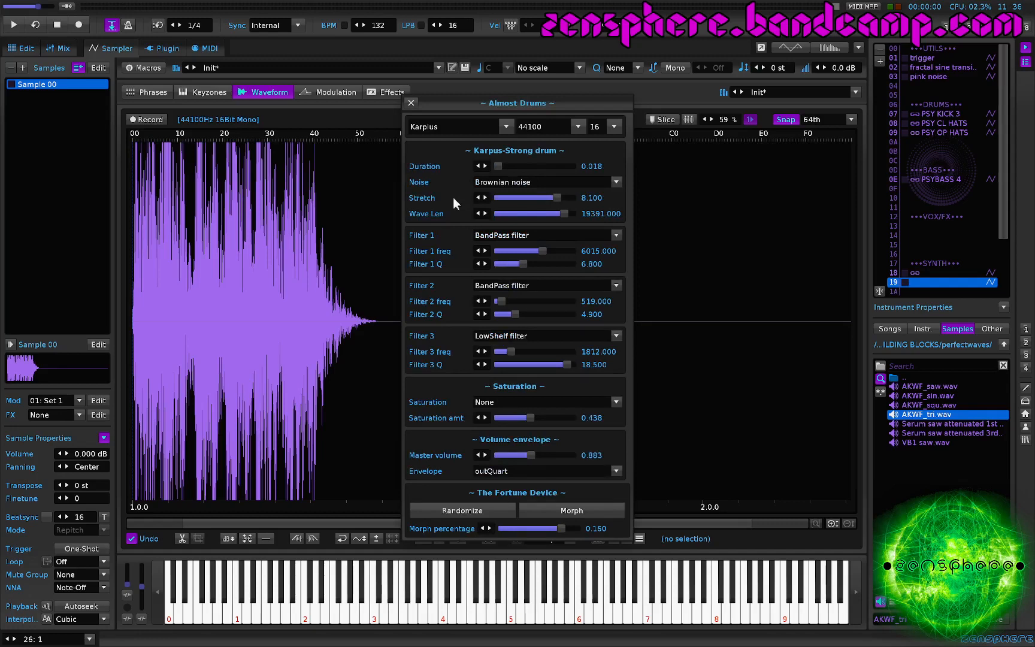
left_click(491, 179)
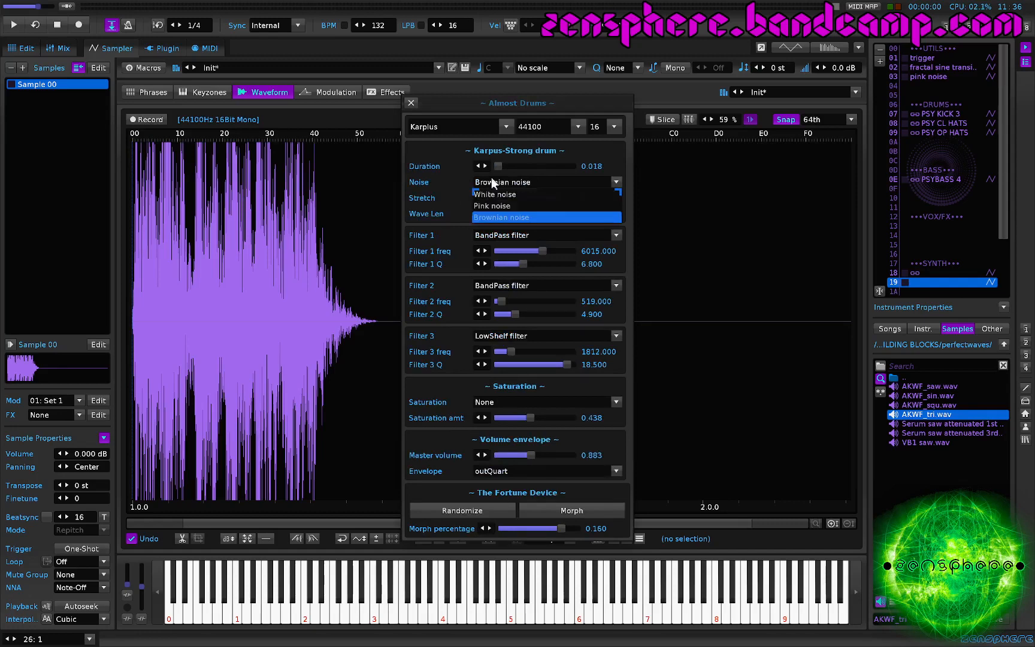
left_click(510, 206)
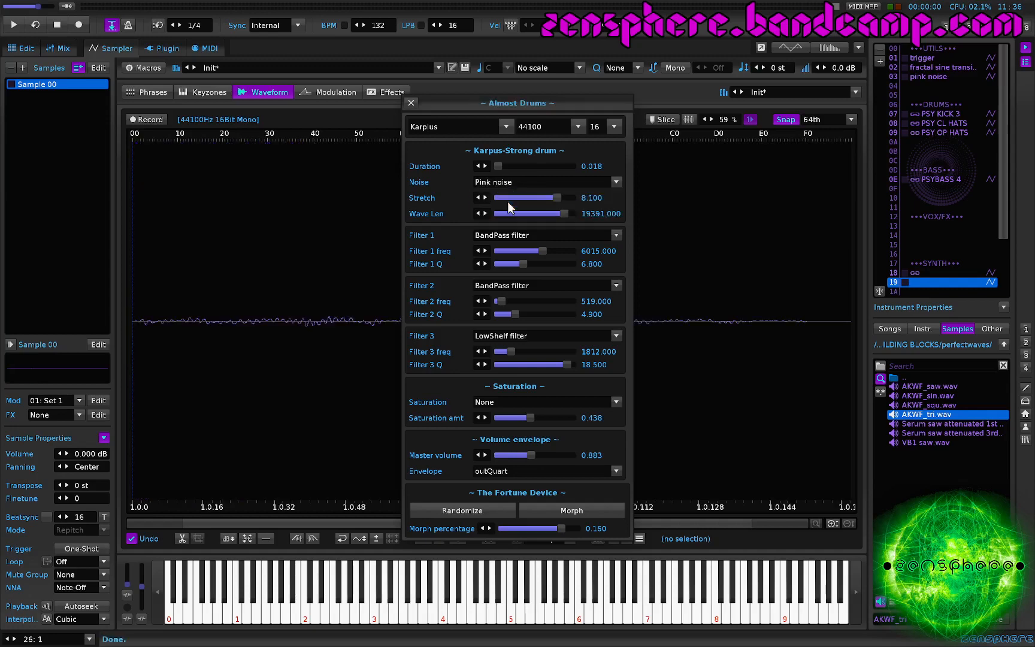
left_click(510, 166)
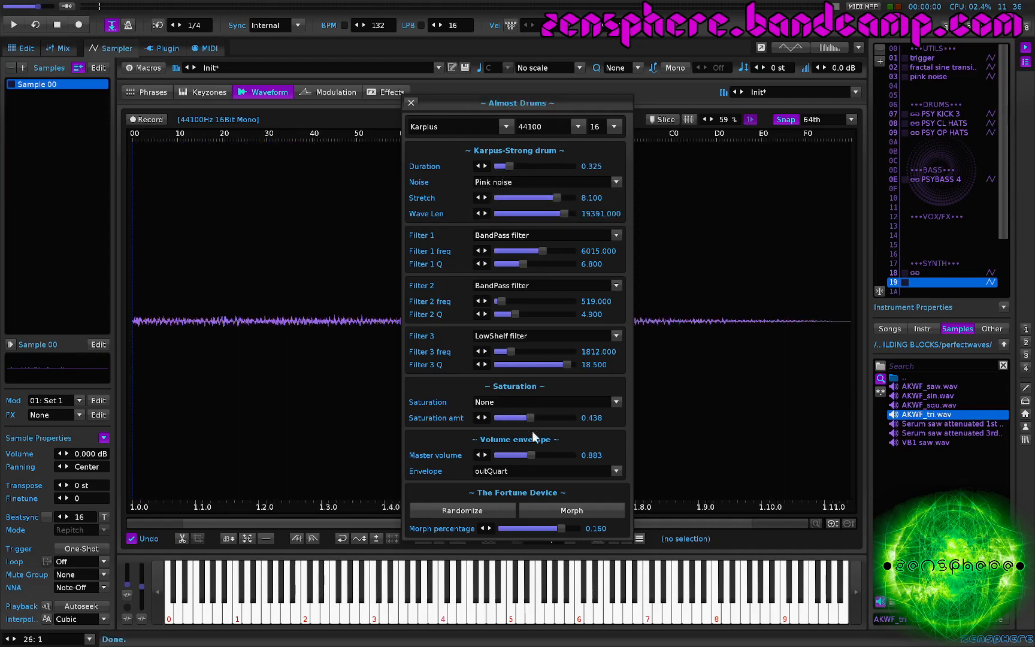
left_click(554, 453)
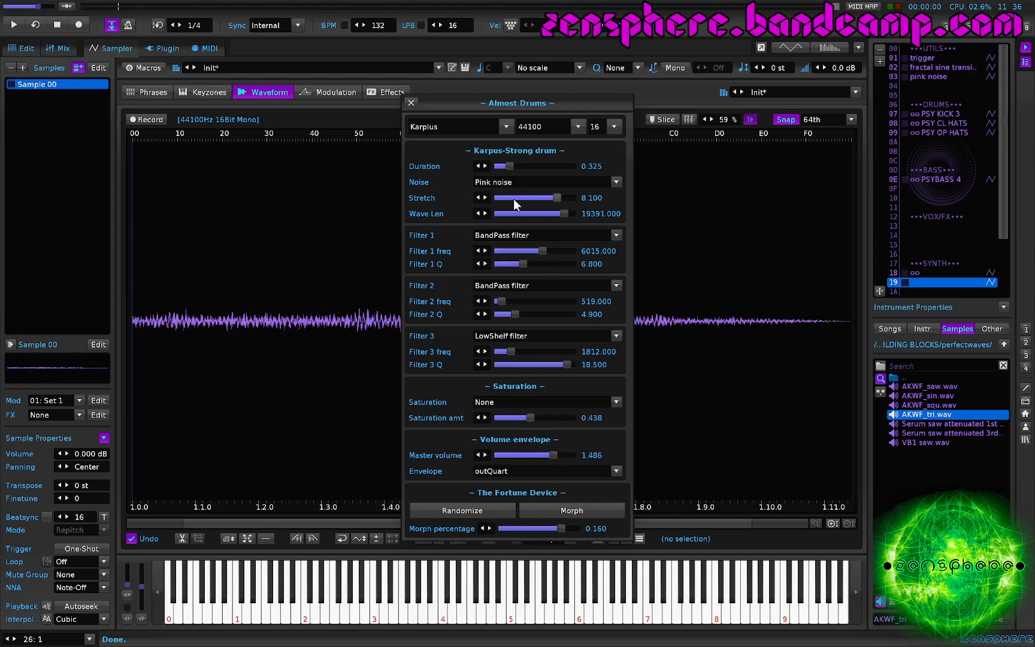
Shorten the Karplus drum's wave length to 1059.524 and change its noise type to white noise
left_click_drag(511, 213, 502, 213)
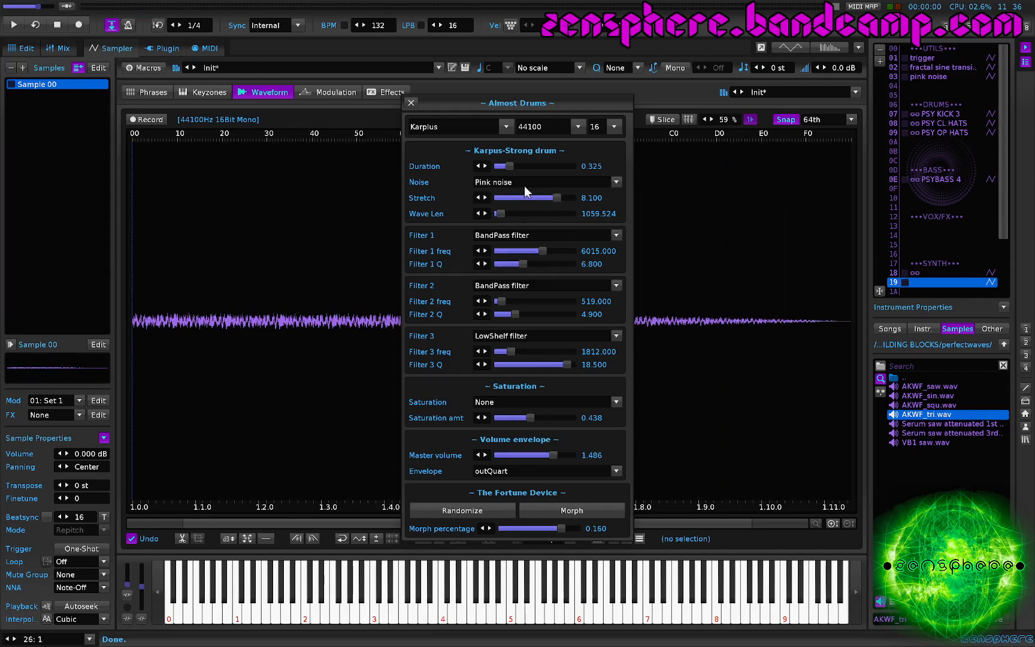
left_click(521, 185)
left_click(517, 196)
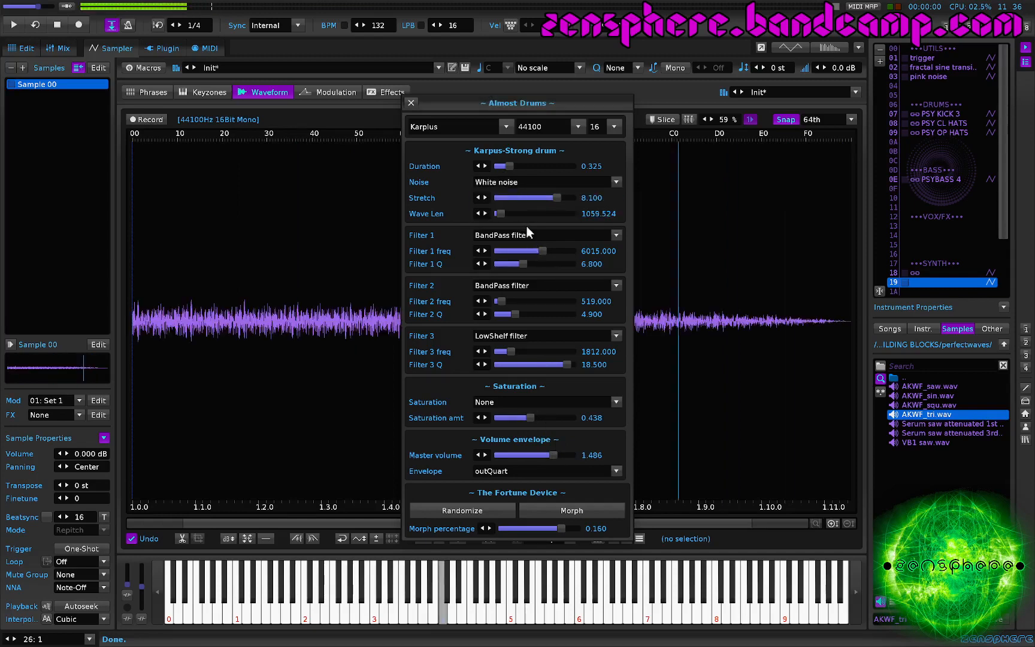
Set Filter 1's frequency to 1333.333 and its Q to 2.185
left_click(508, 253)
left_click(505, 264)
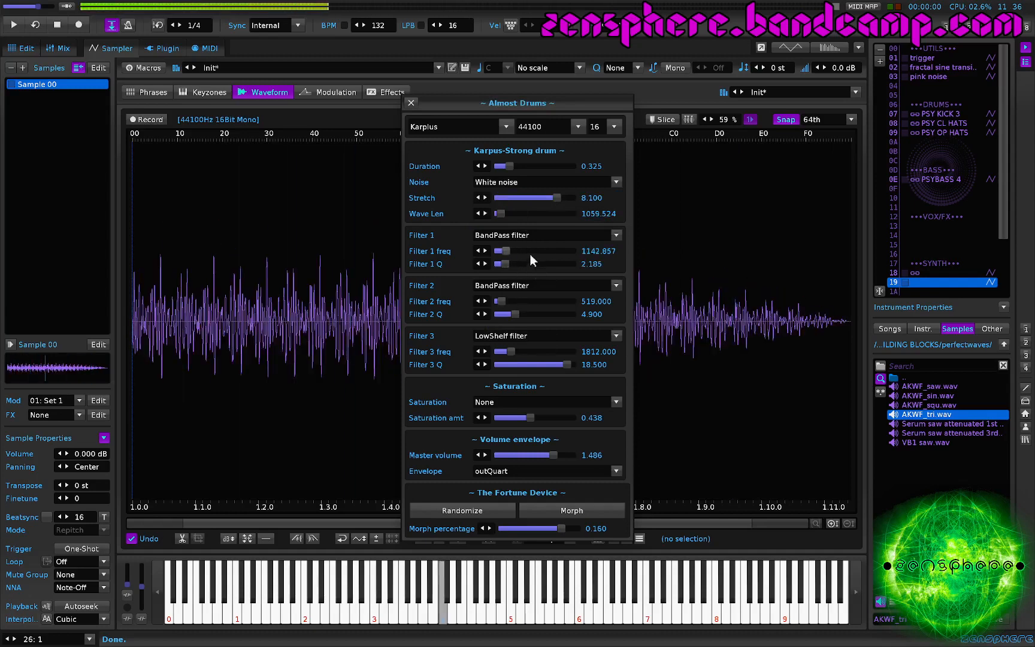
left_click(531, 251)
left_click(509, 251)
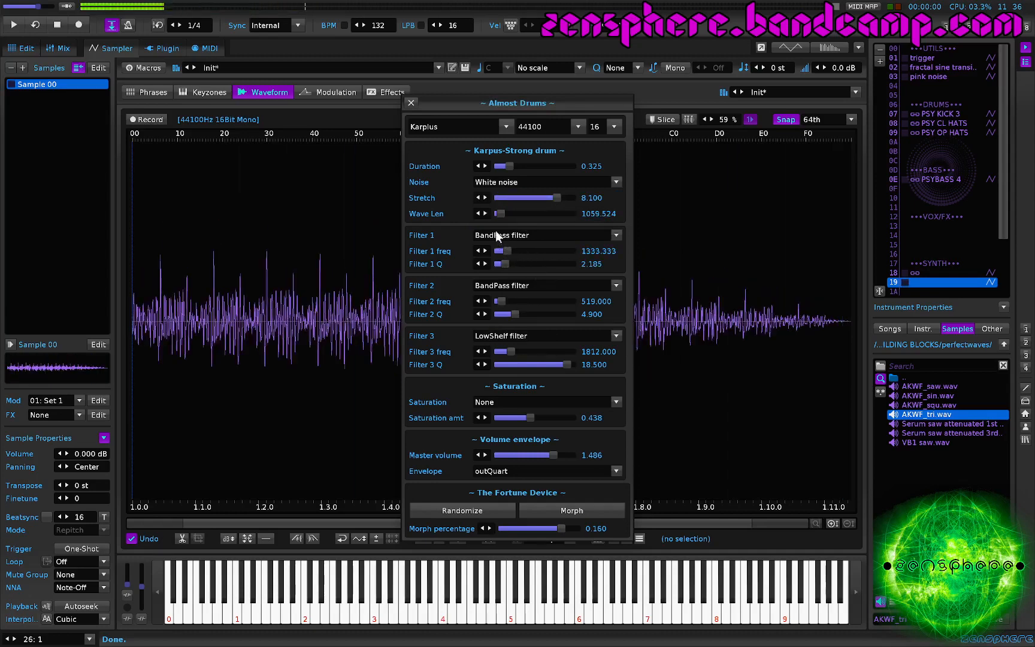
Disable Filter 3 and Filter 2 of the Karplus drum by setting both to None
left_click(498, 286)
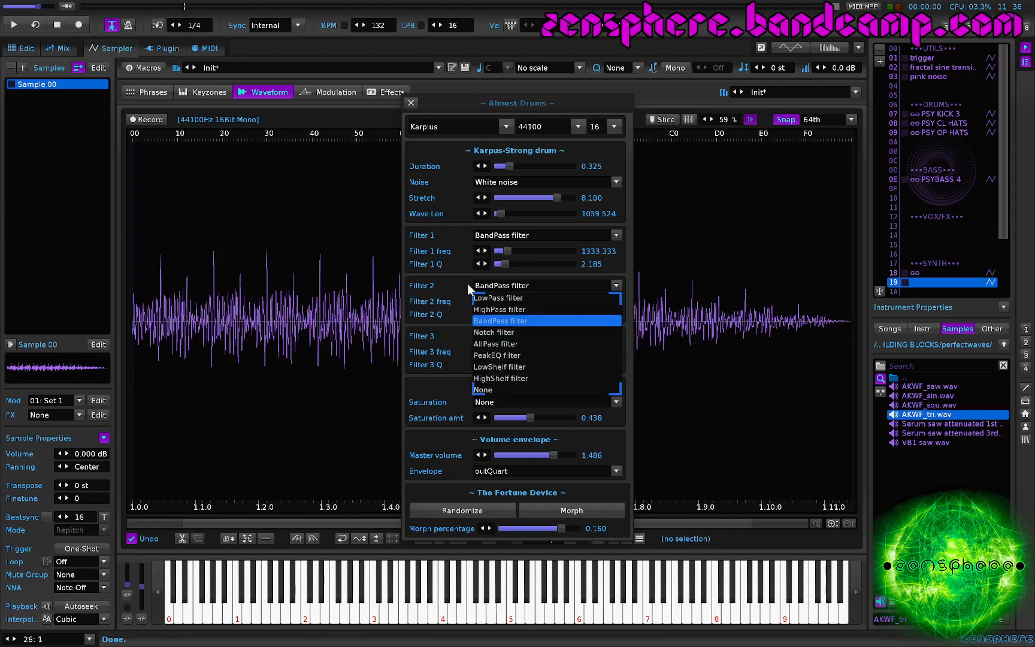
left_click(484, 287)
left_click(515, 330)
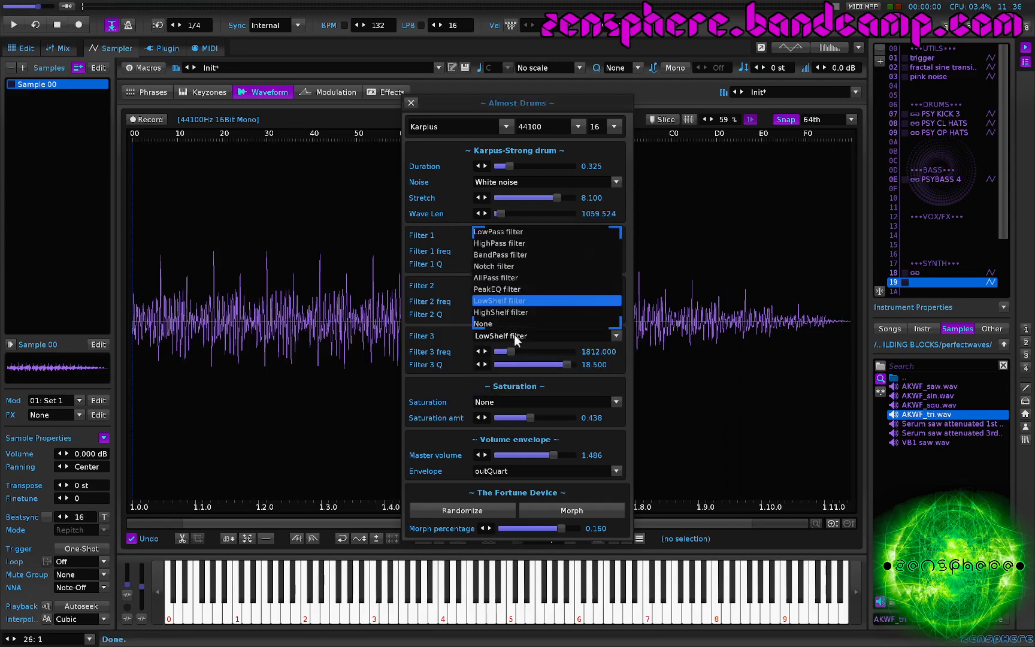
left_click(532, 323)
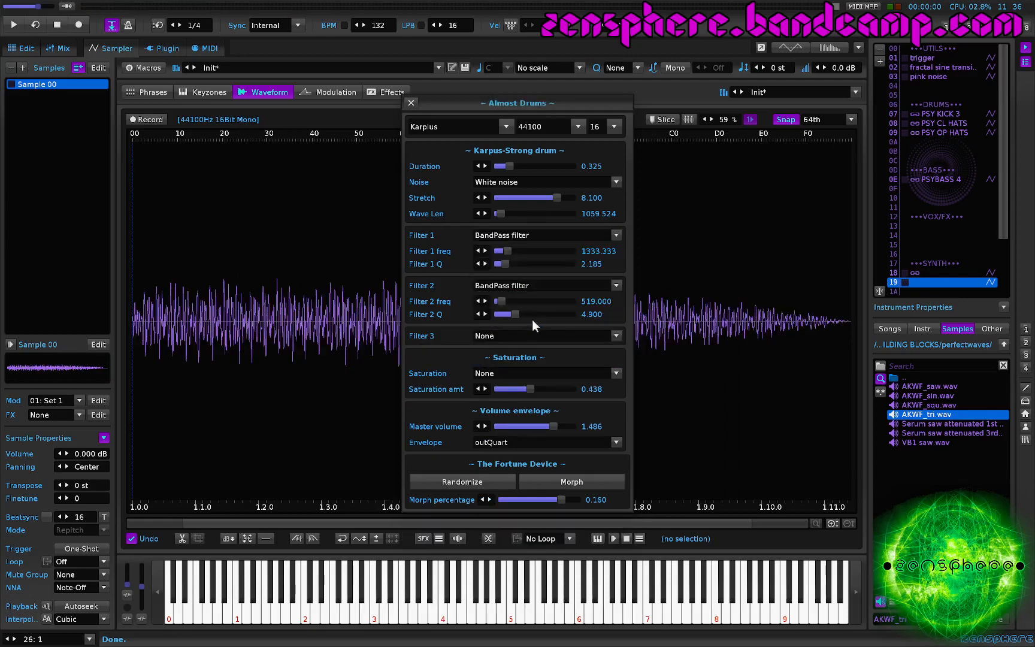
left_click(528, 285)
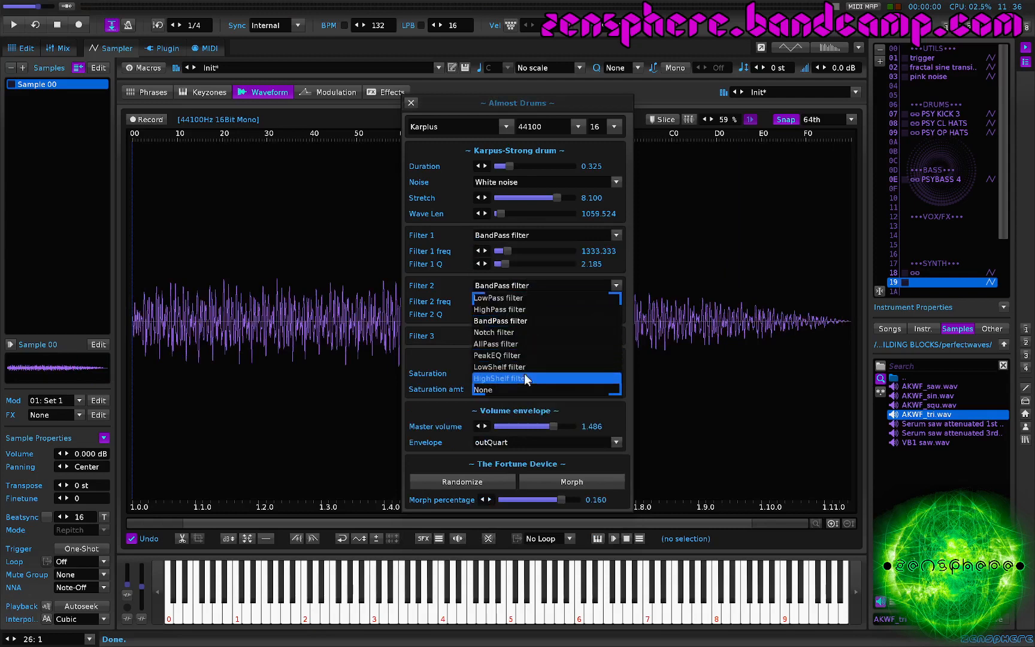
left_click(529, 388)
Change Filter 1 to a LowPass filter with a frequency of 7523.810
left_click(517, 238)
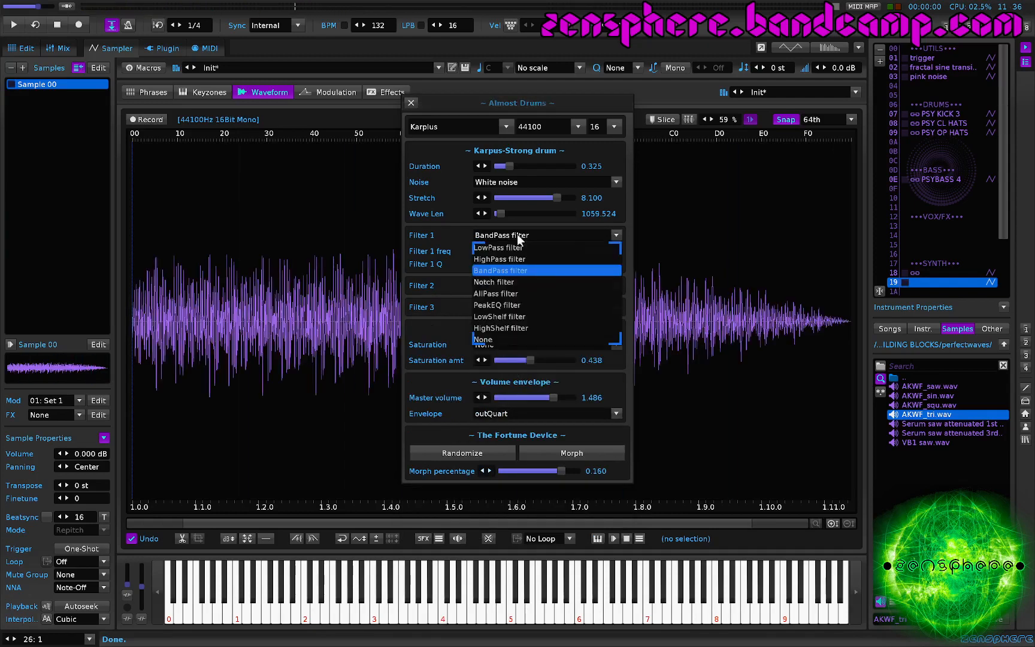
left_click(515, 248)
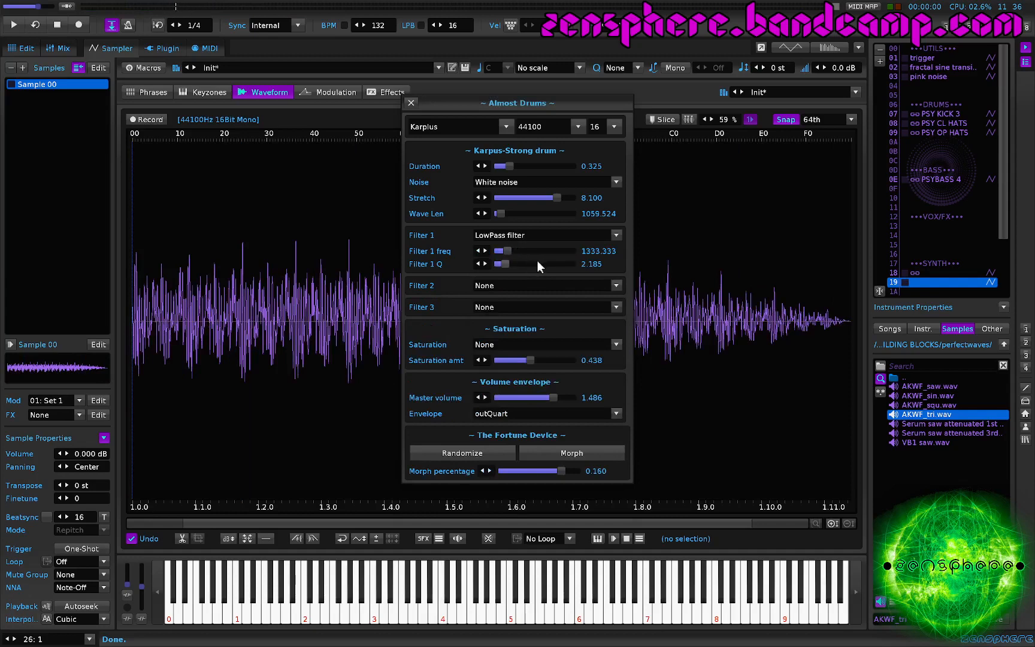
mouse_move(547, 251)
left_mouse_down()
mouse_move(569, 251)
mouse_move(556, 248)
left_mouse_up()
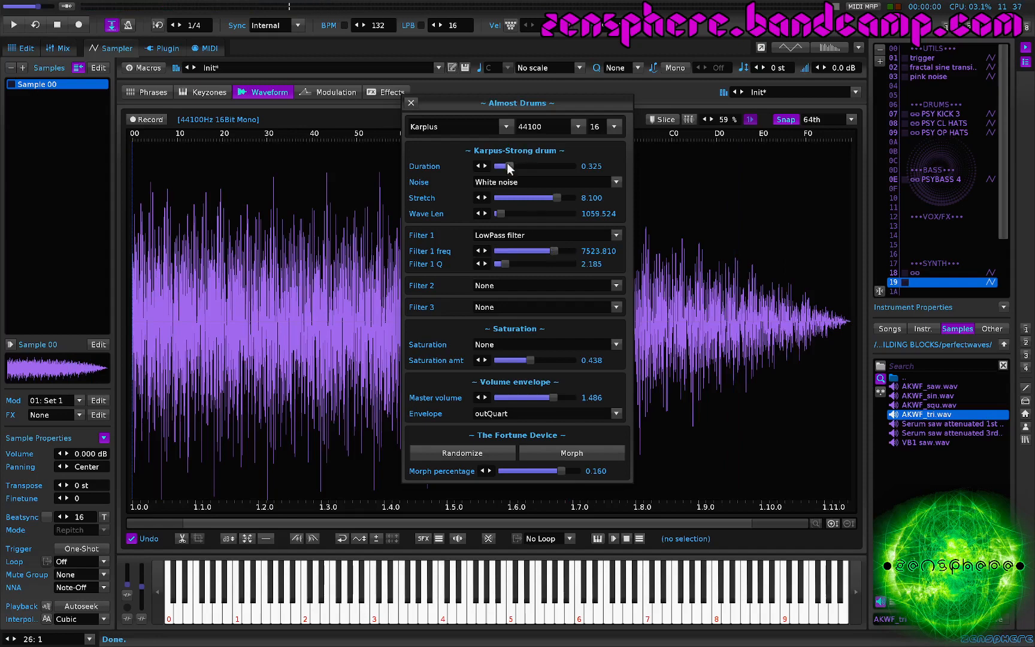
Set the Karplus drum's duration to 0.141, wave length to 1185.467 and stretch to 2.133
left_click_drag(507, 165, 498, 167)
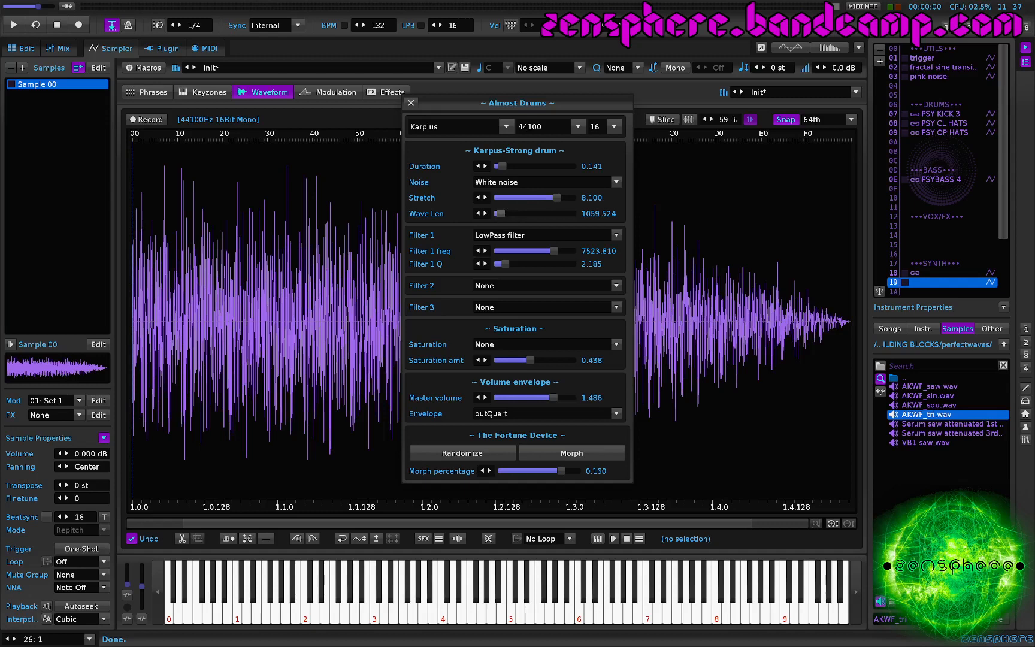
left_click_drag(500, 213, 499, 214)
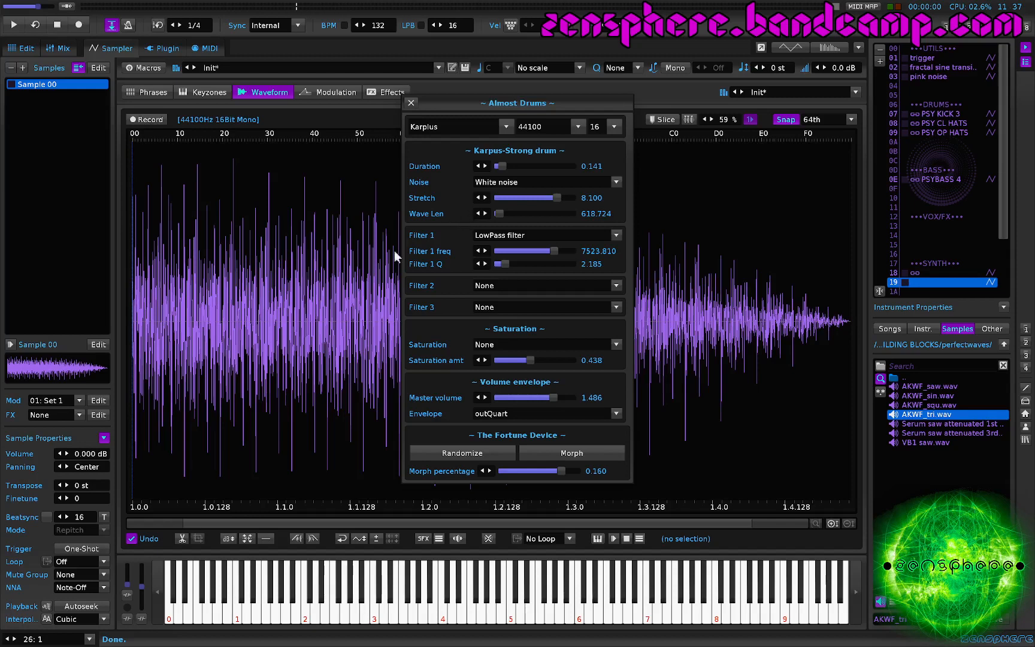
left_click(508, 213)
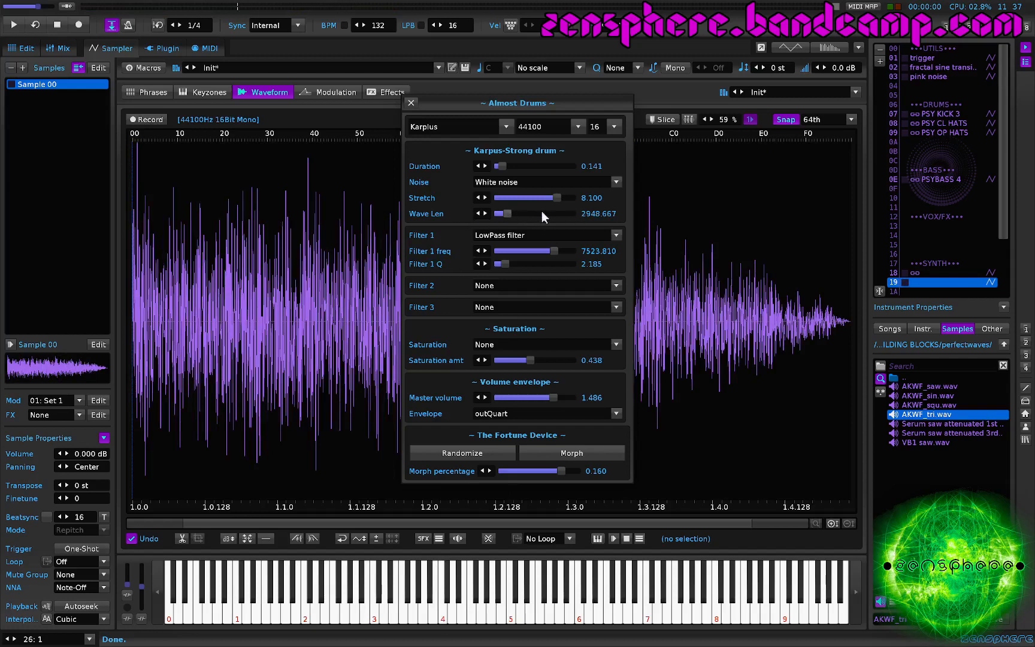
left_click_drag(508, 213, 503, 214)
mouse_move(510, 198)
left_mouse_down()
mouse_move(564, 197)
mouse_move(496, 198)
mouse_move(499, 214)
mouse_move(507, 198)
left_mouse_up()
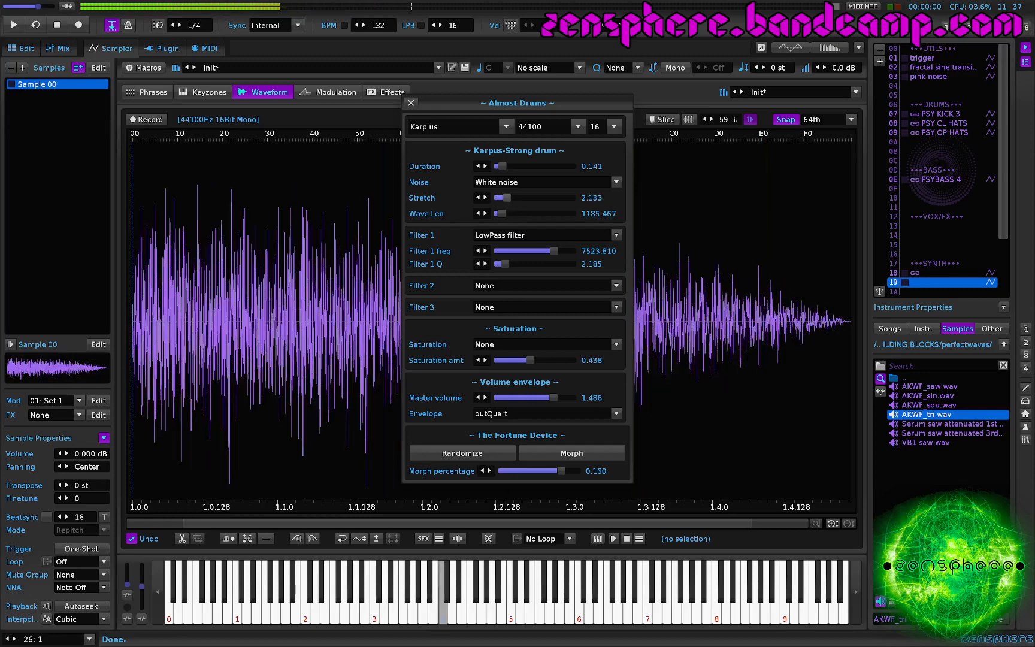
Set Filter 1's frequency to 9142.857 and Q to 1.309, and make Filter 2 a BandPass filter with Q 17.157
left_click(566, 251)
left_click_drag(505, 264, 502, 264)
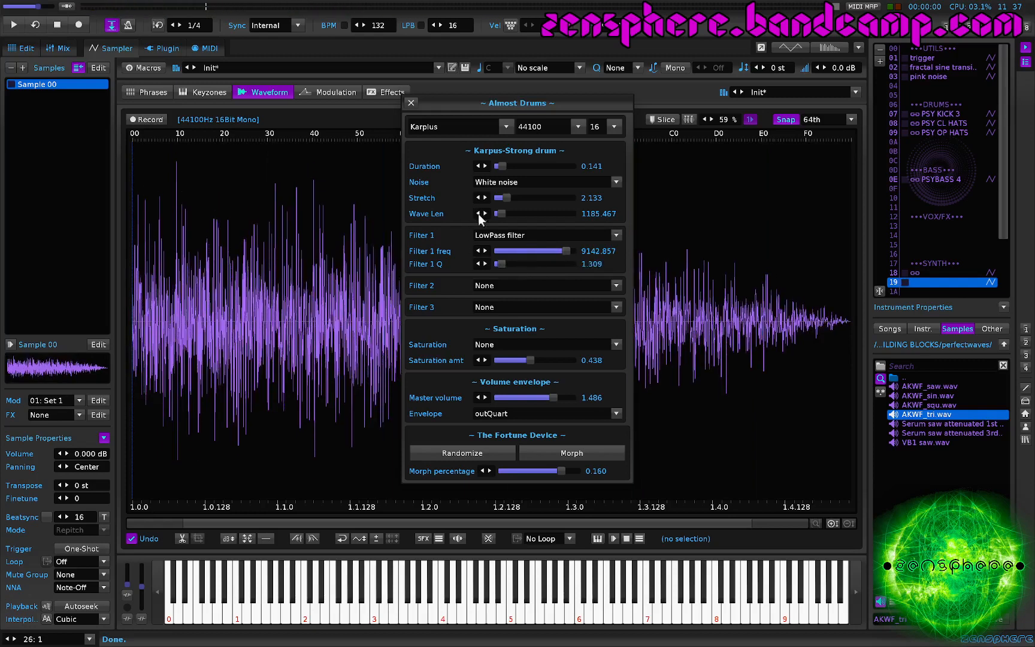
left_click(514, 285)
left_click(523, 320)
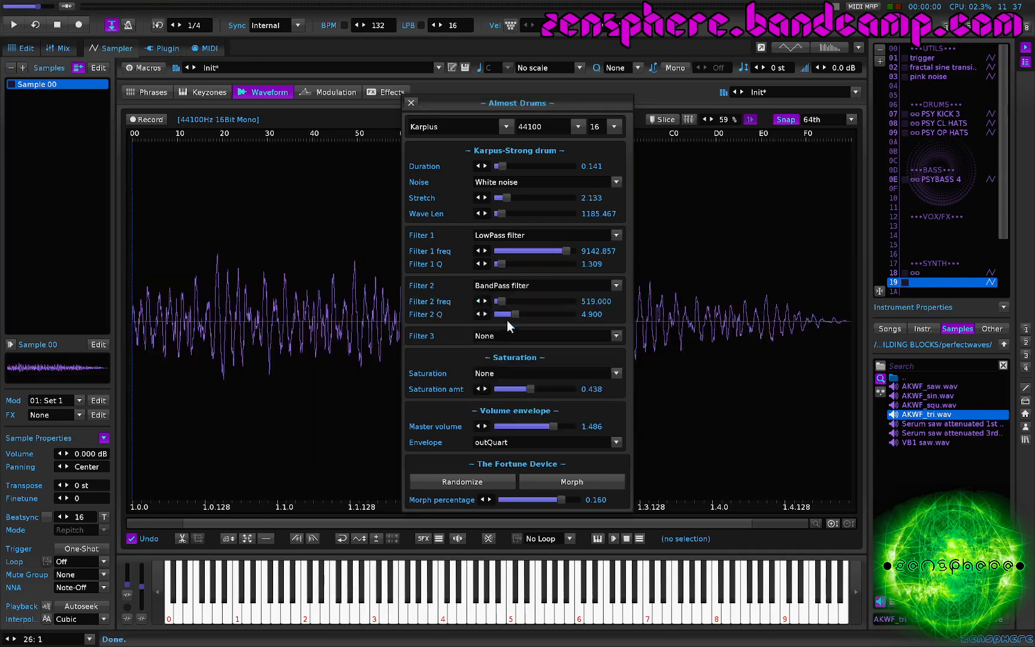
left_click(563, 313)
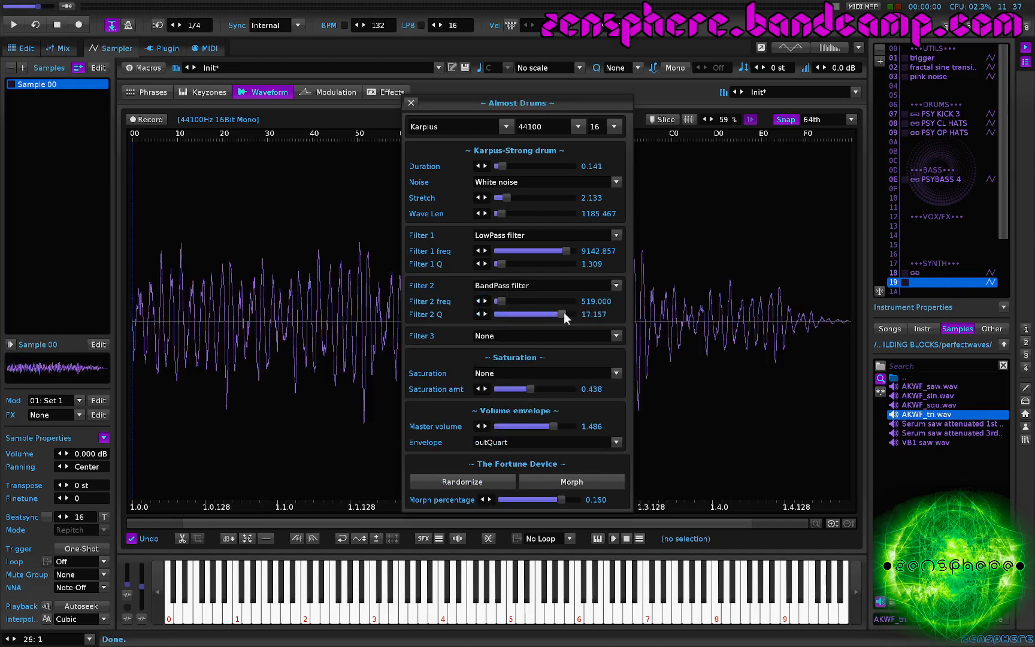
Audition the drum at several Filter 2 frequencies between 952.381 and 2571.429, and settle on 1849.524
left_click(517, 300)
key("z")
key("z")
left_click(509, 301)
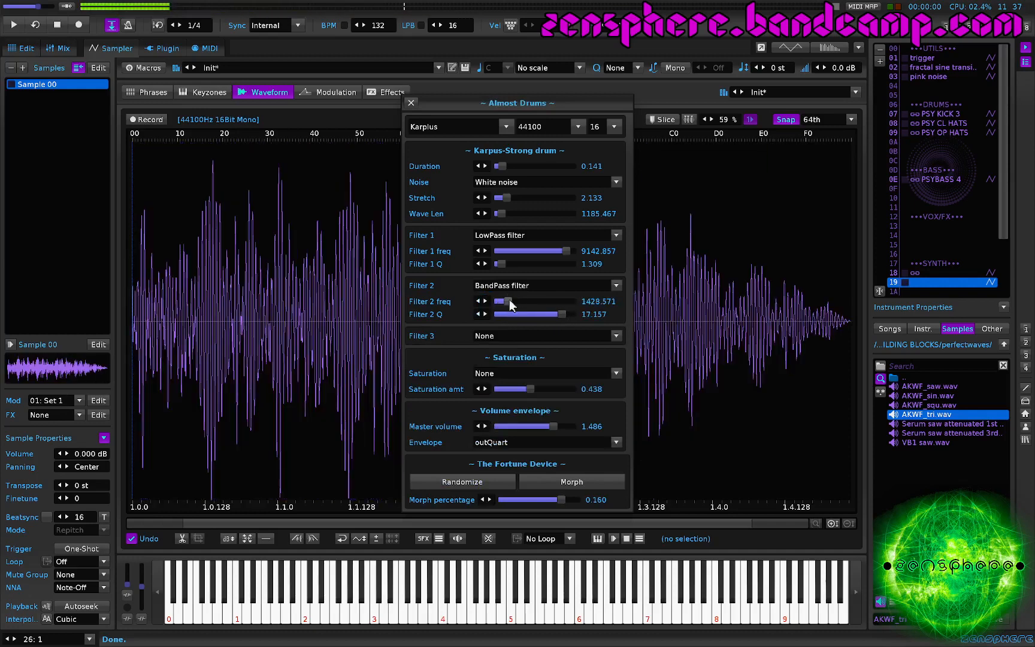
key("z")
left_click(518, 301)
key("z")
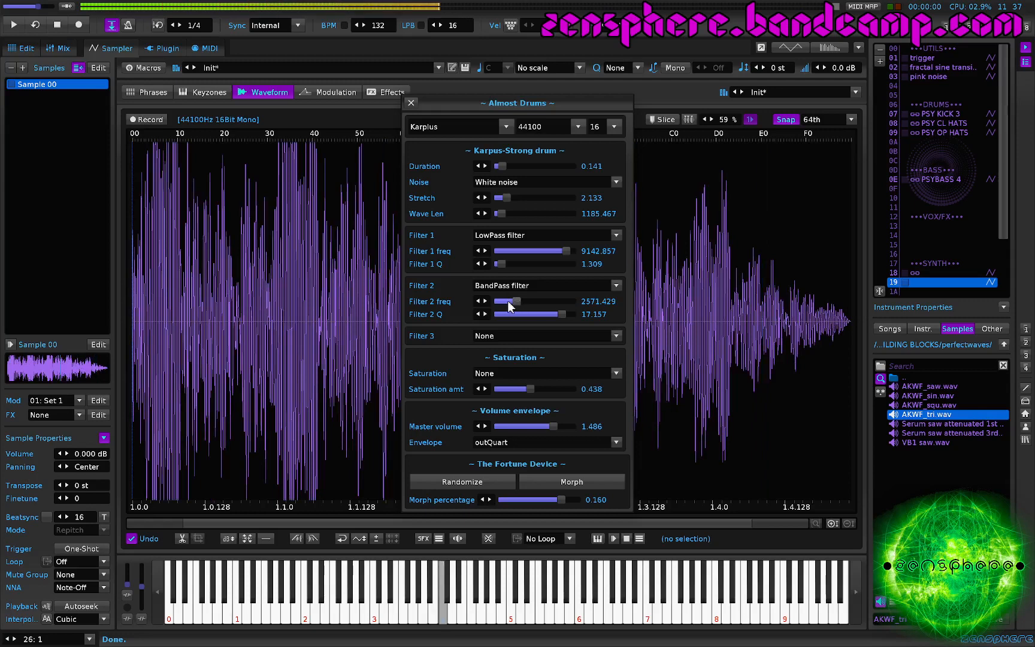
left_click(509, 301)
key("z")
key("z")
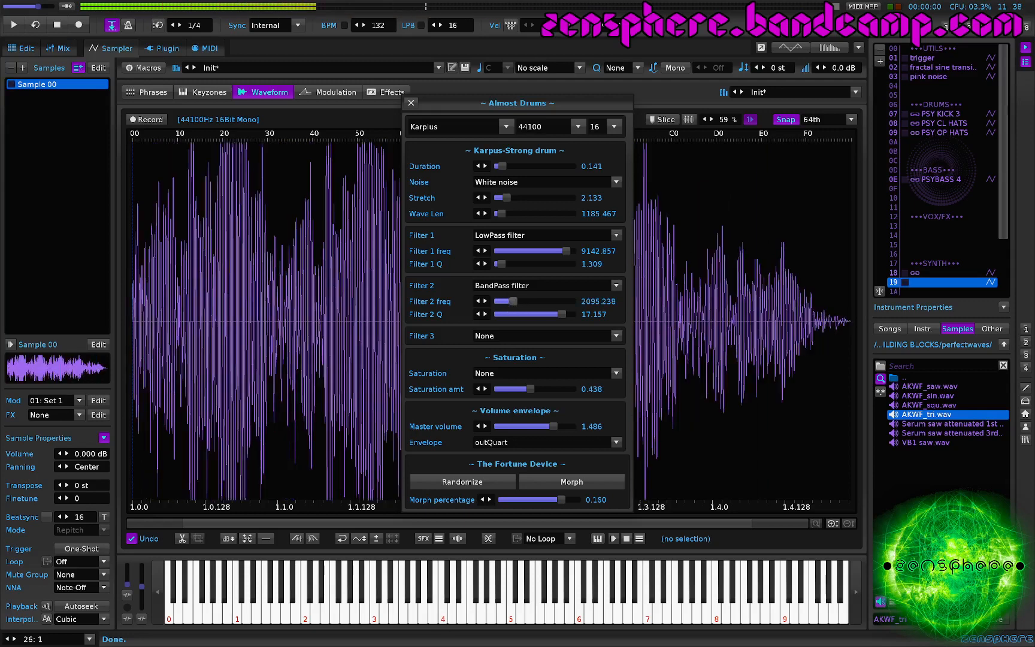
left_click(507, 300)
key("z")
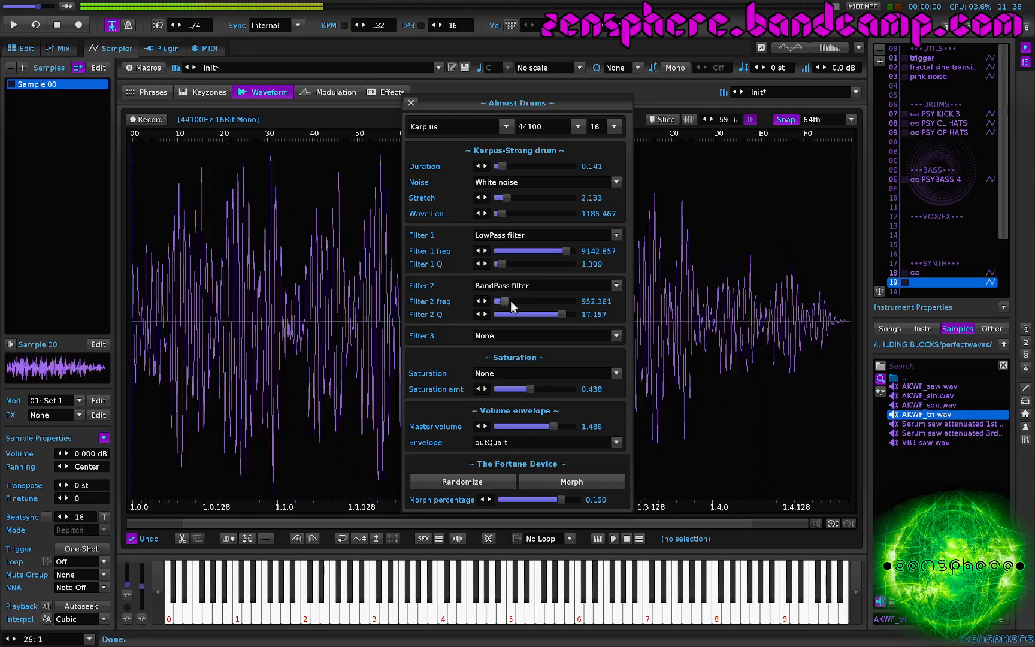
key("z")
left_click(511, 301)
key("z")
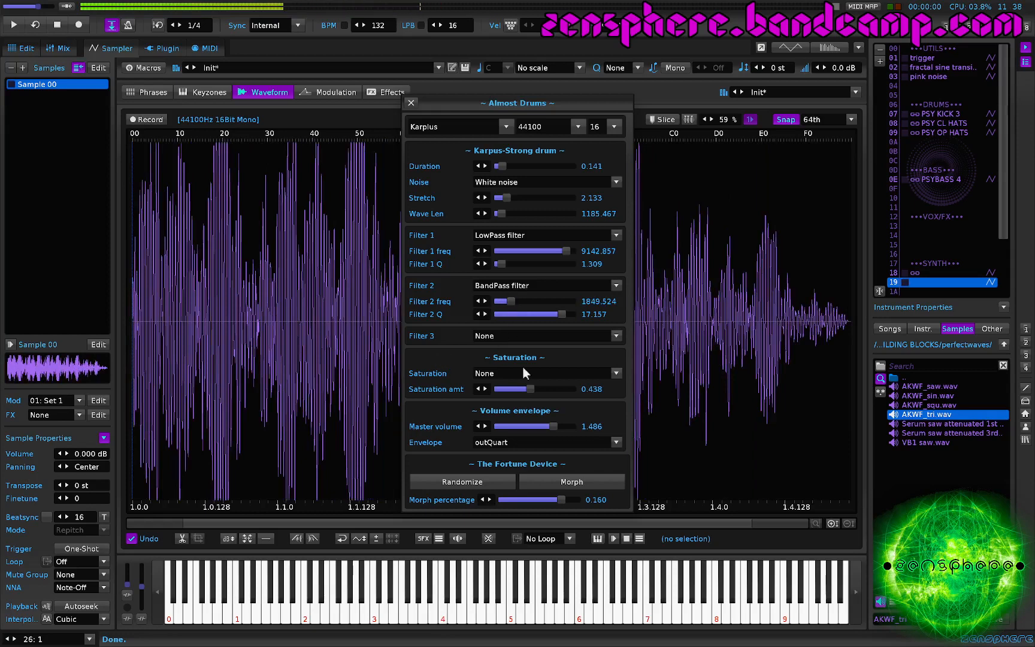
Apply Tanh saturation to the Karplus drum, lower the saturation amount to 0.105 and audition the sound
left_click(502, 373)
left_click(507, 348)
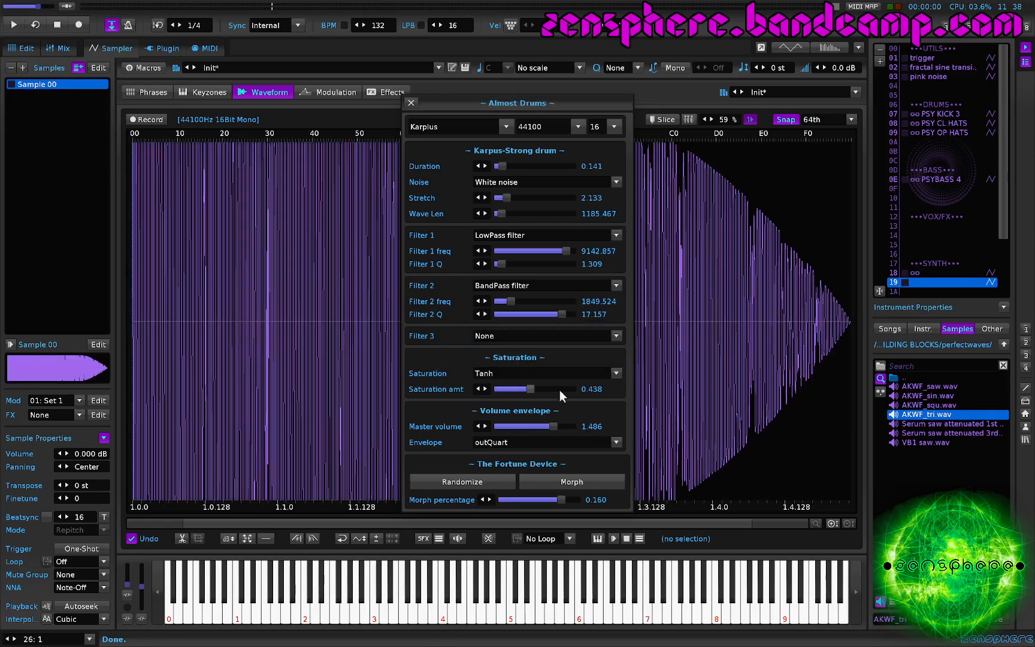
key("z")
left_click_drag(528, 390, 499, 389)
key("z")
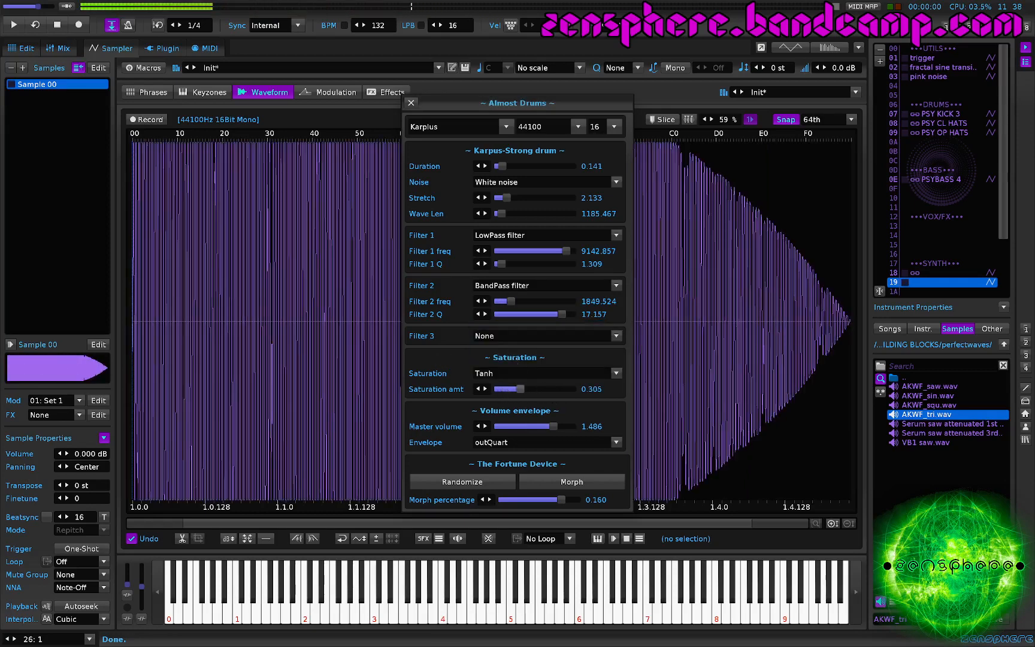
left_click(504, 389)
key("z")
key("z")
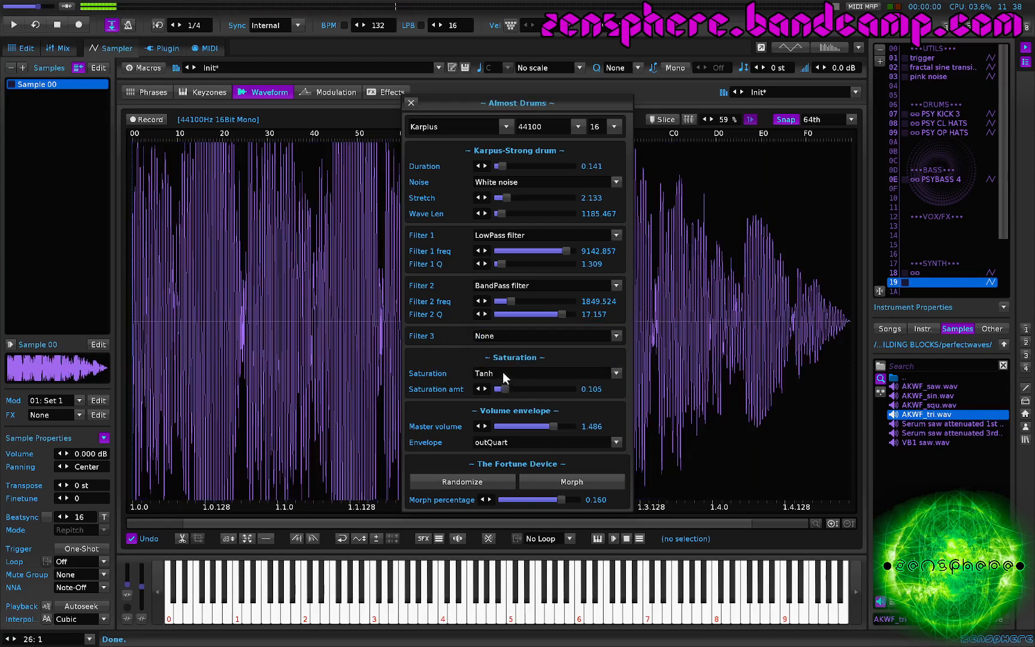
Randomize the Karplus drum's settings and audition the new sound
left_click(450, 482)
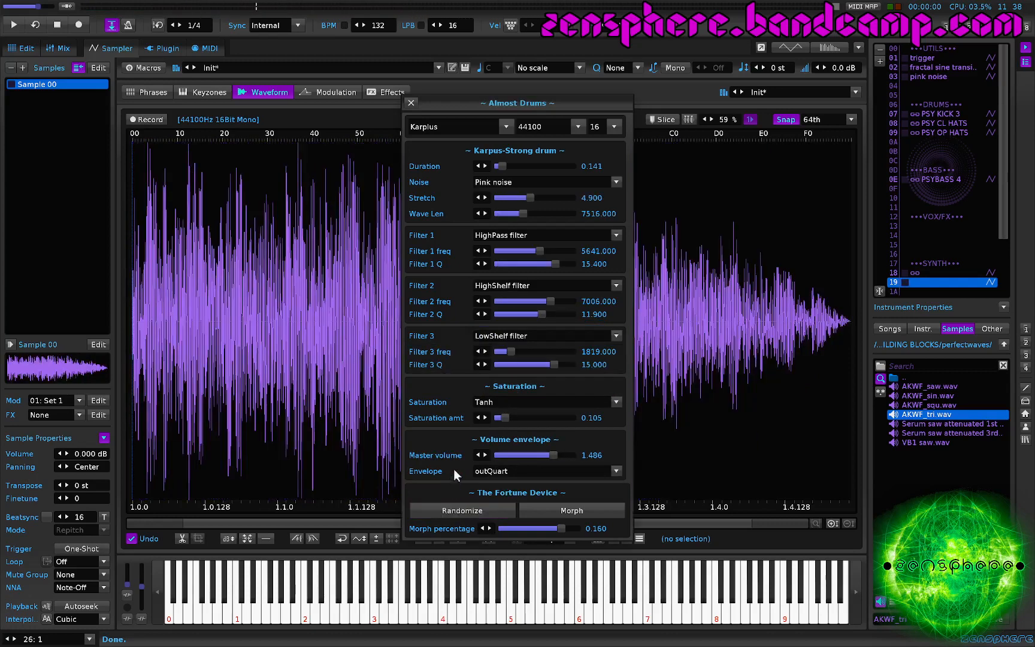
key("z")
key("z")
Switch the drum type to Bell & Gong and randomize its settings several times
left_click(442, 125)
left_click(445, 210)
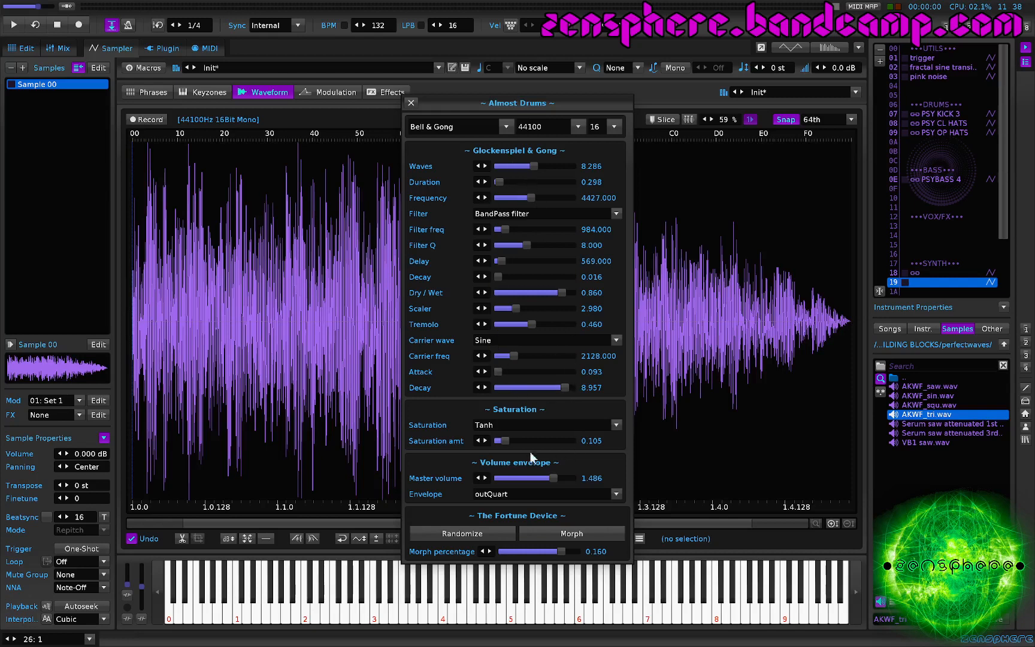
left_click(477, 525)
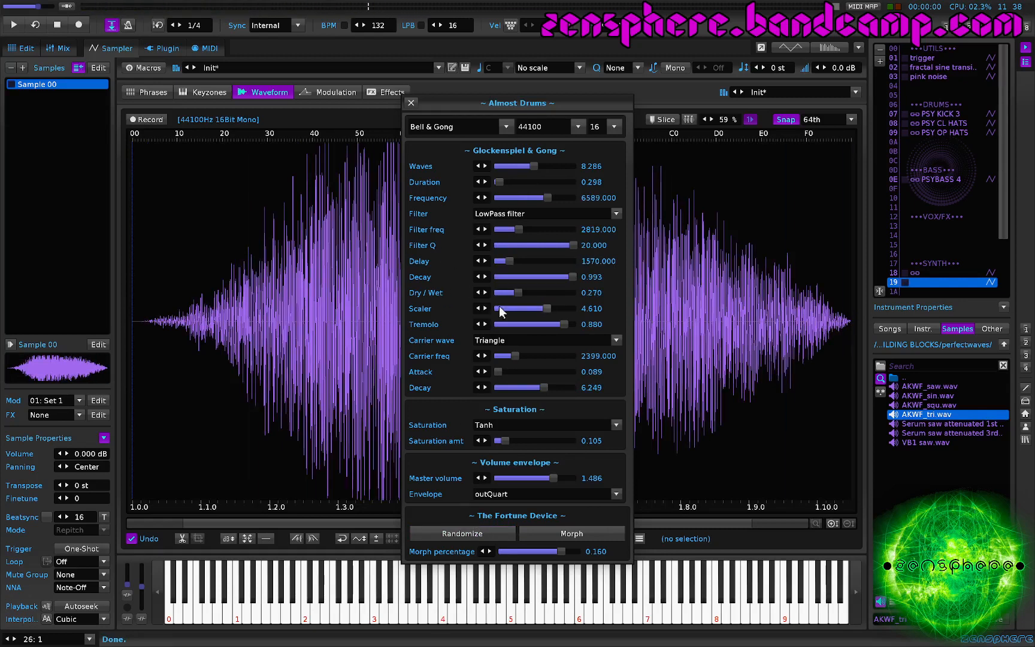
left_click(471, 525)
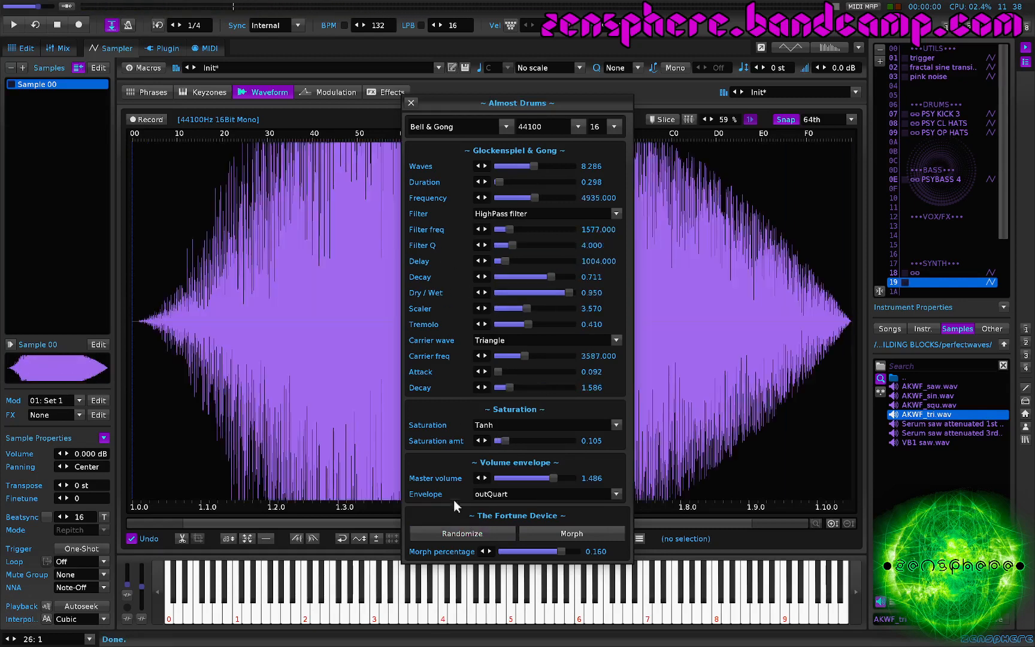
left_click(486, 531)
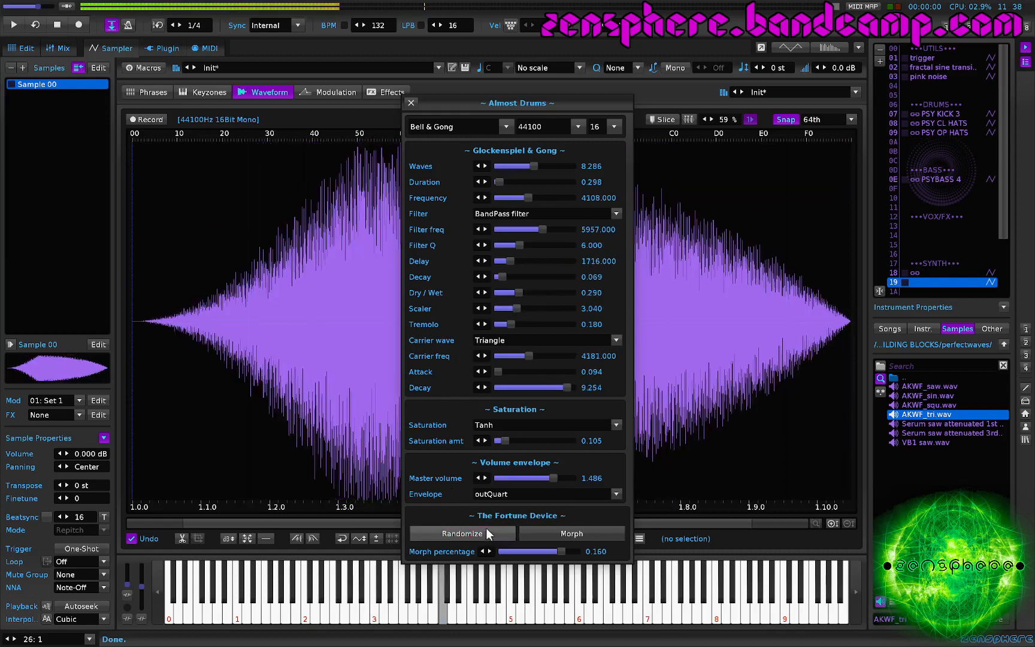
left_click(484, 534)
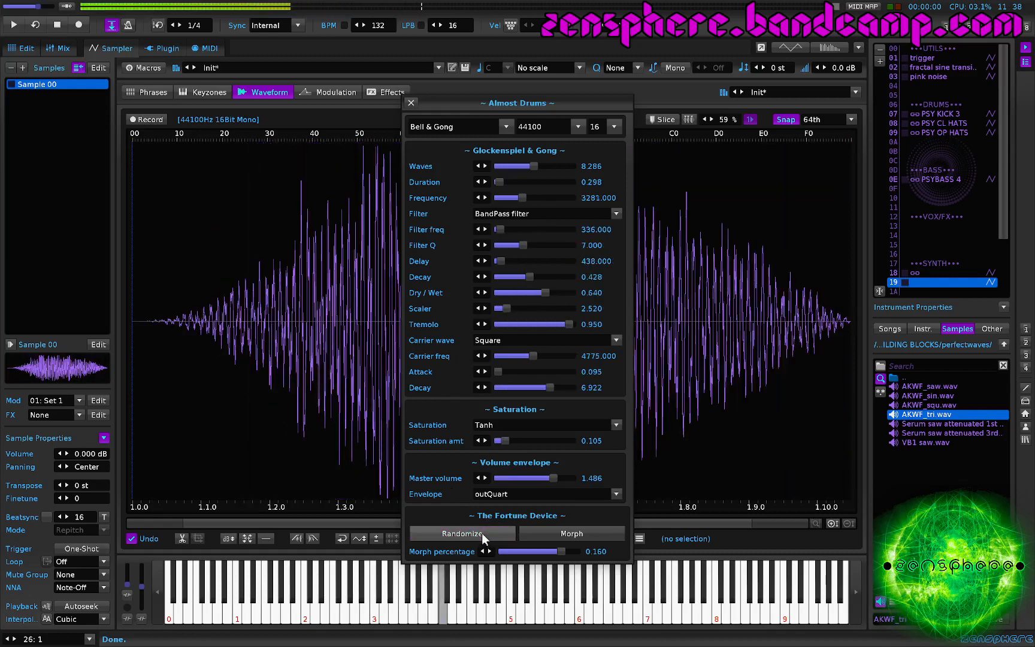
left_click(481, 532)
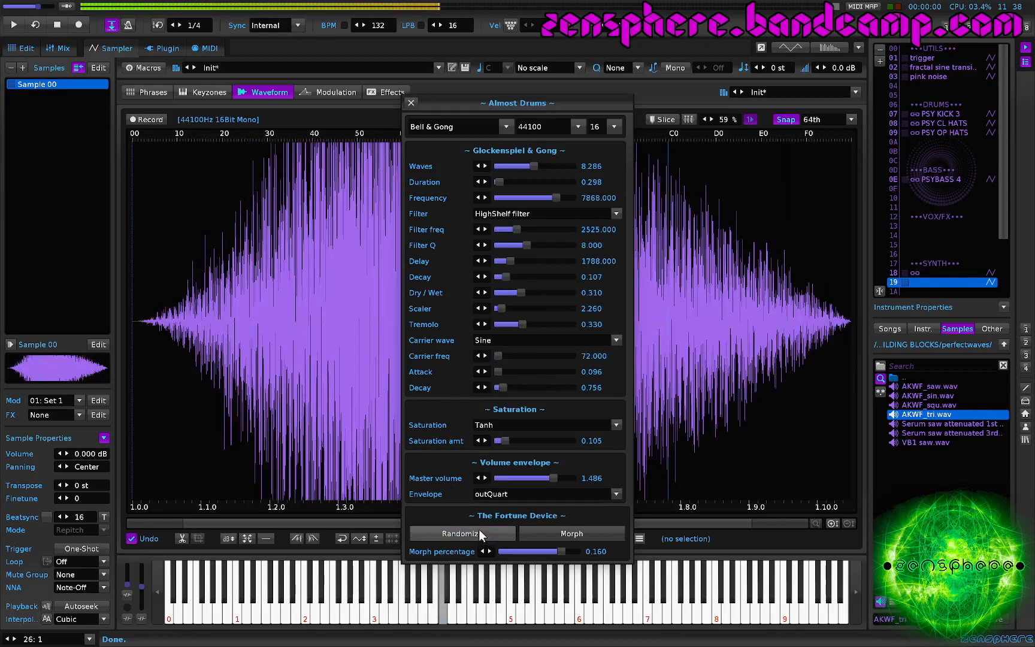
Set the Bell & Gong's waves to 4.143, duration to 1.104 and frequency to 1048.514, with its filter set to None
mouse_move(525, 167)
left_mouse_down()
mouse_move(515, 166)
mouse_move(520, 183)
left_mouse_up()
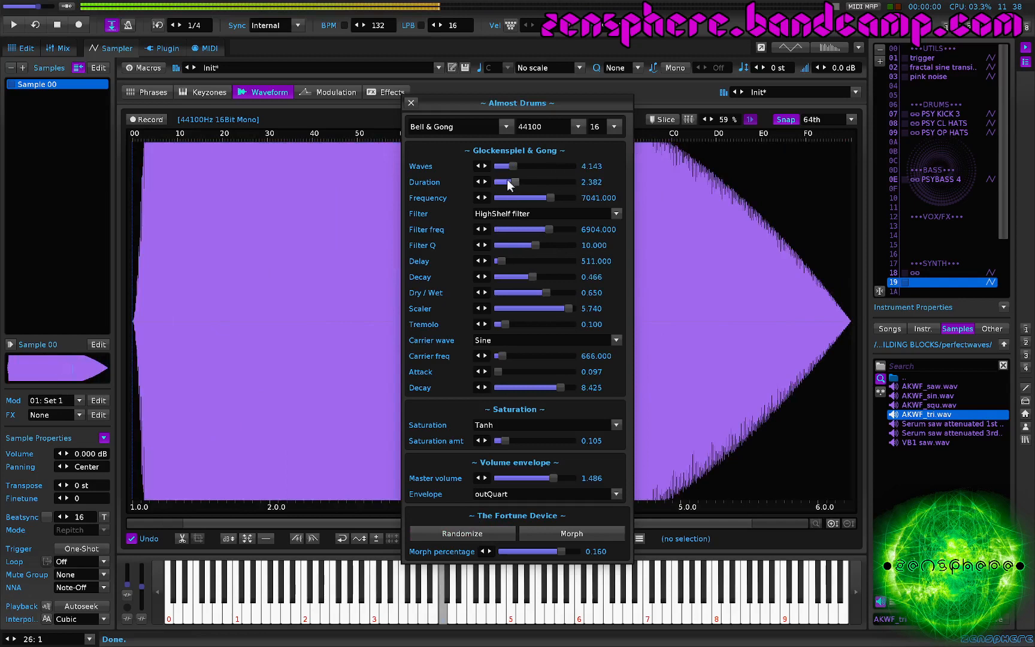
left_click_drag(507, 180, 514, 197)
left_click(520, 213)
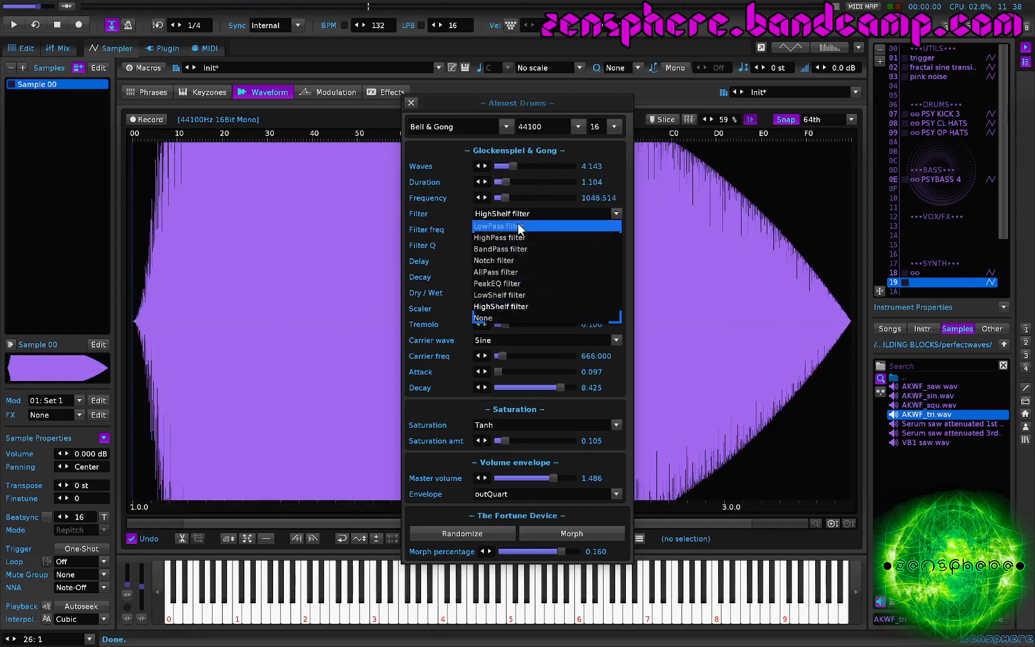
left_click(523, 316)
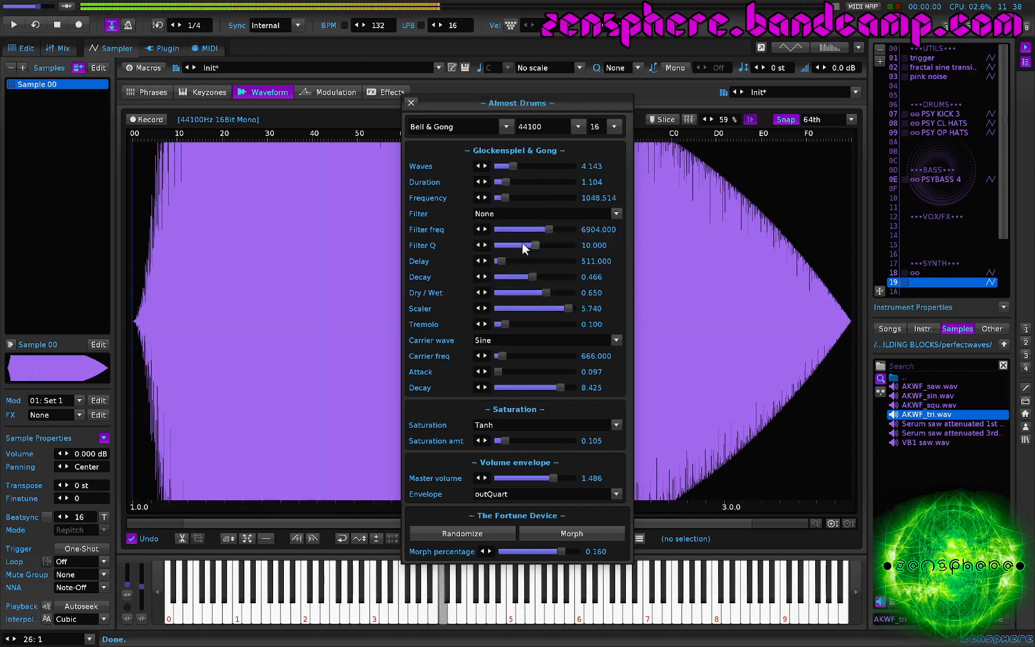
Set the delay to 2295.200, its decay to 0.124 and the decay below Attack to 3.239, and turn saturation off
mouse_move(499, 261)
left_mouse_down()
mouse_move(514, 262)
mouse_move(511, 281)
left_mouse_up()
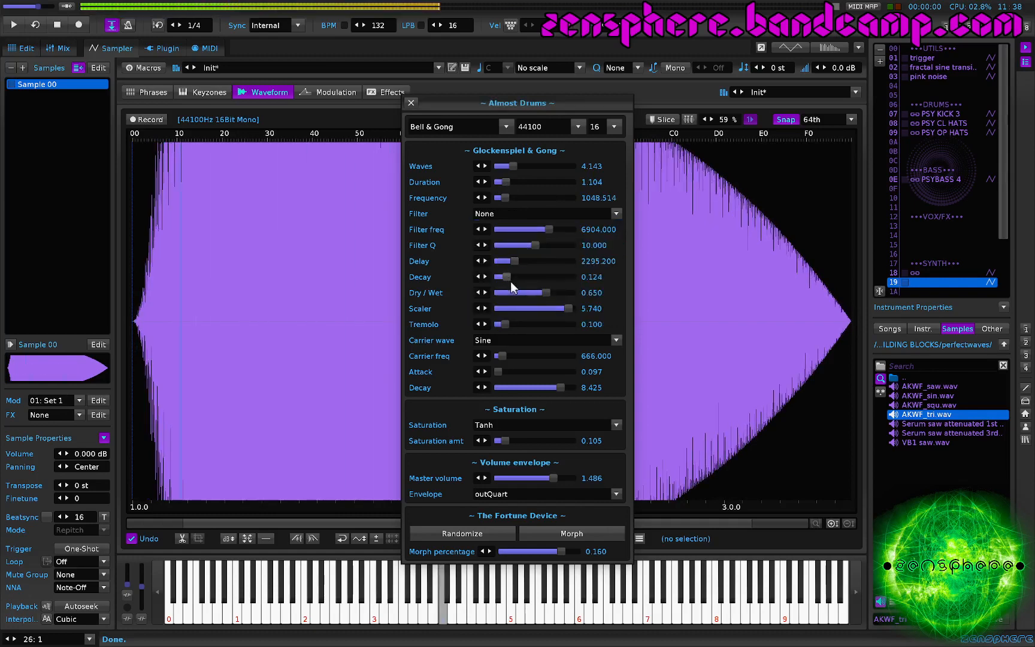
left_click(523, 389)
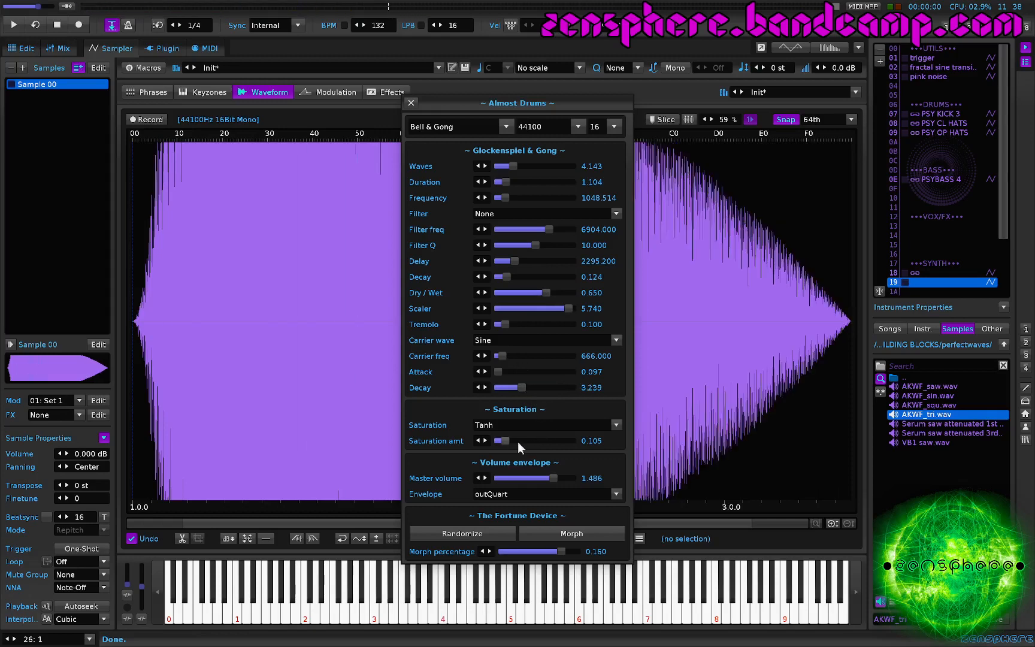
left_click(496, 426)
left_click(489, 375)
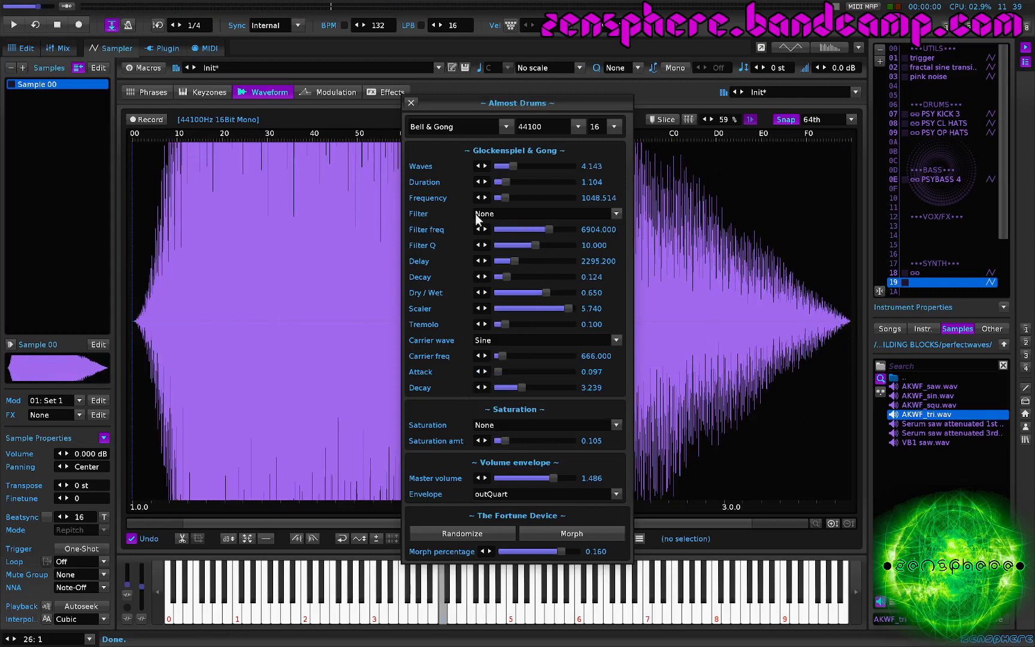
Set the Bell & Gong's scaler to 3.105, dry/wet to 0.210 and delay to 913.864
left_click(511, 309)
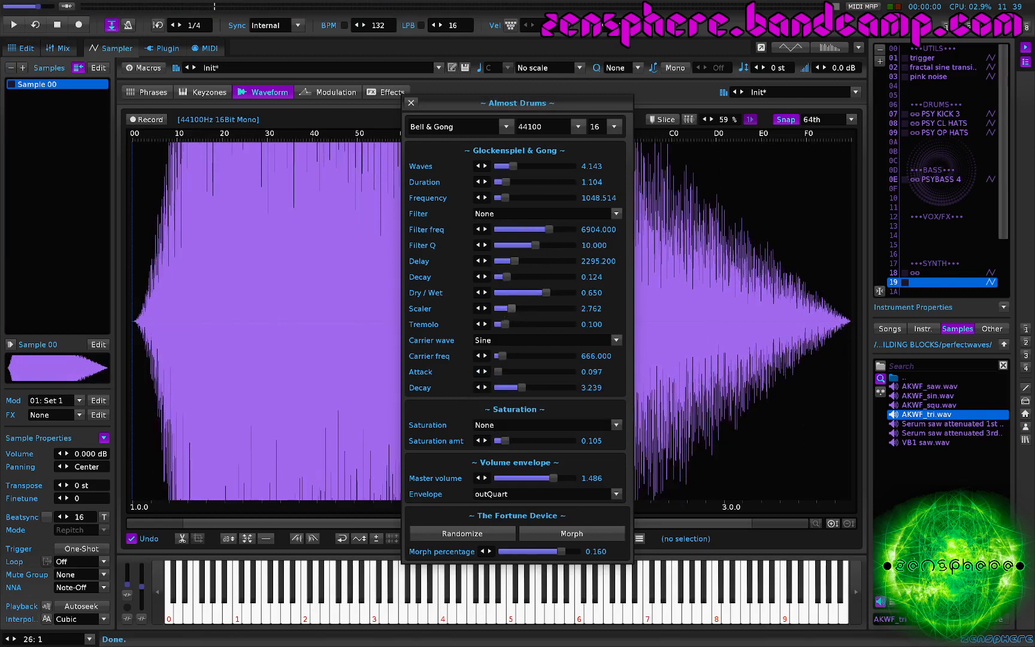
left_click(513, 308)
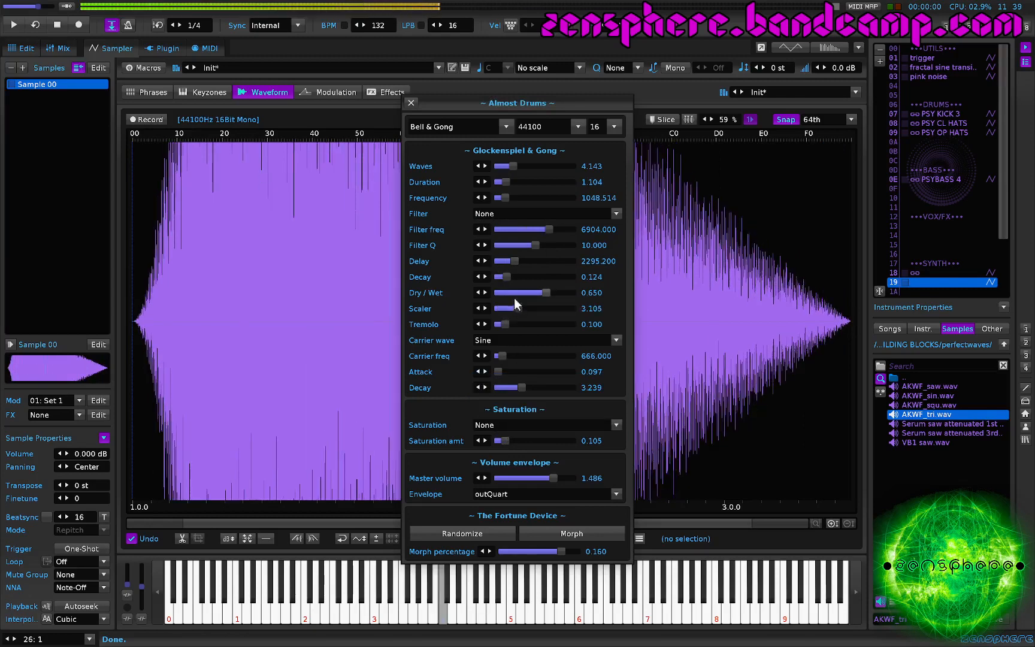
left_click(515, 294)
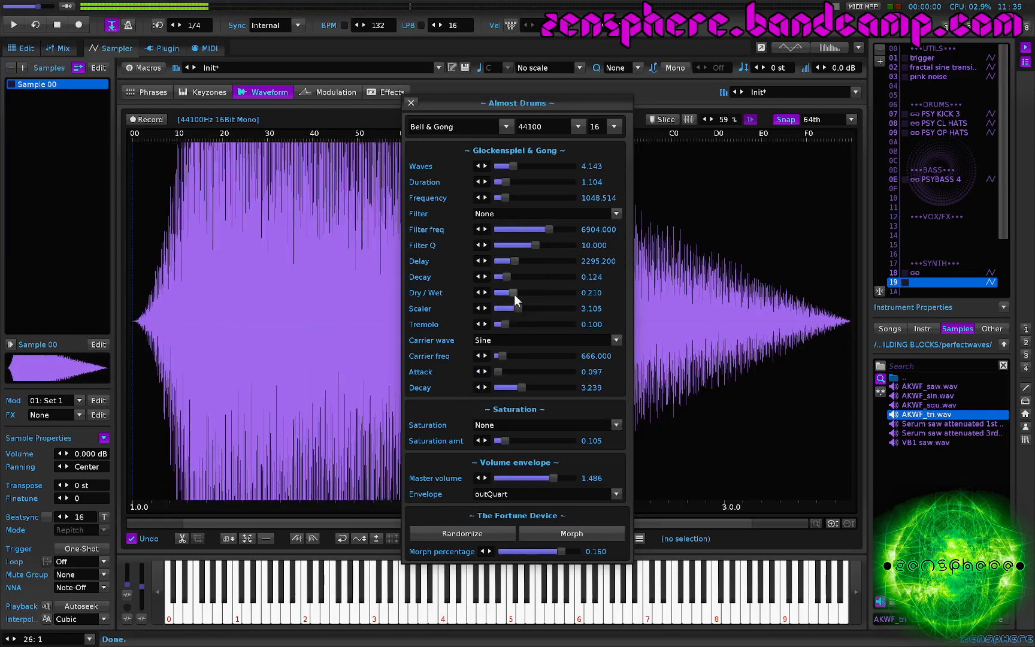
left_click(507, 261)
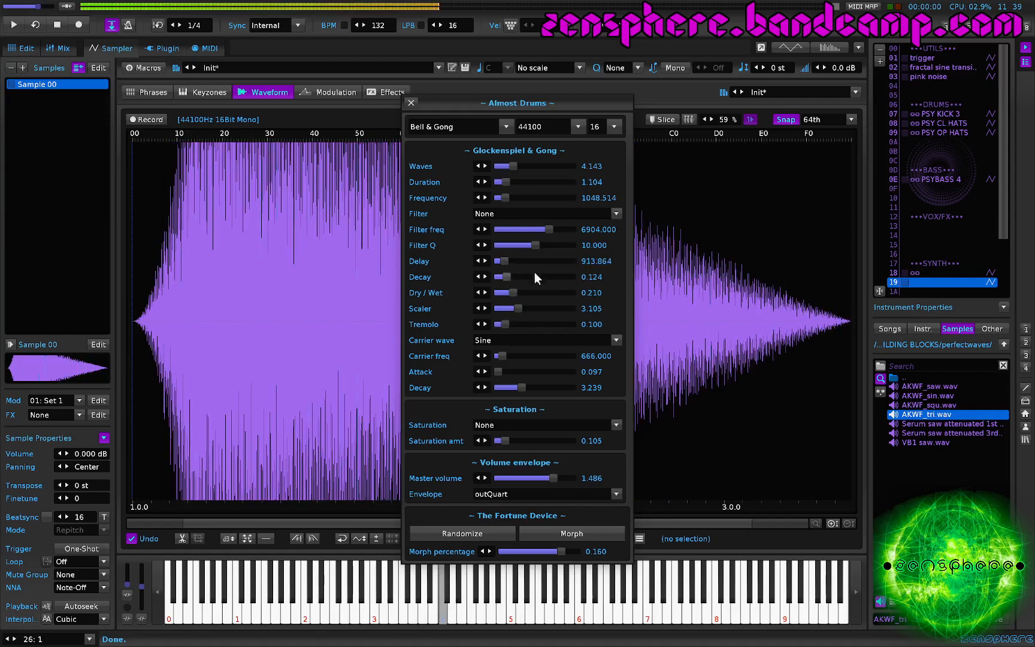
Lower the Bell & Gong's frequency to 568.562 and raise its waves to 11.714
left_click(504, 196)
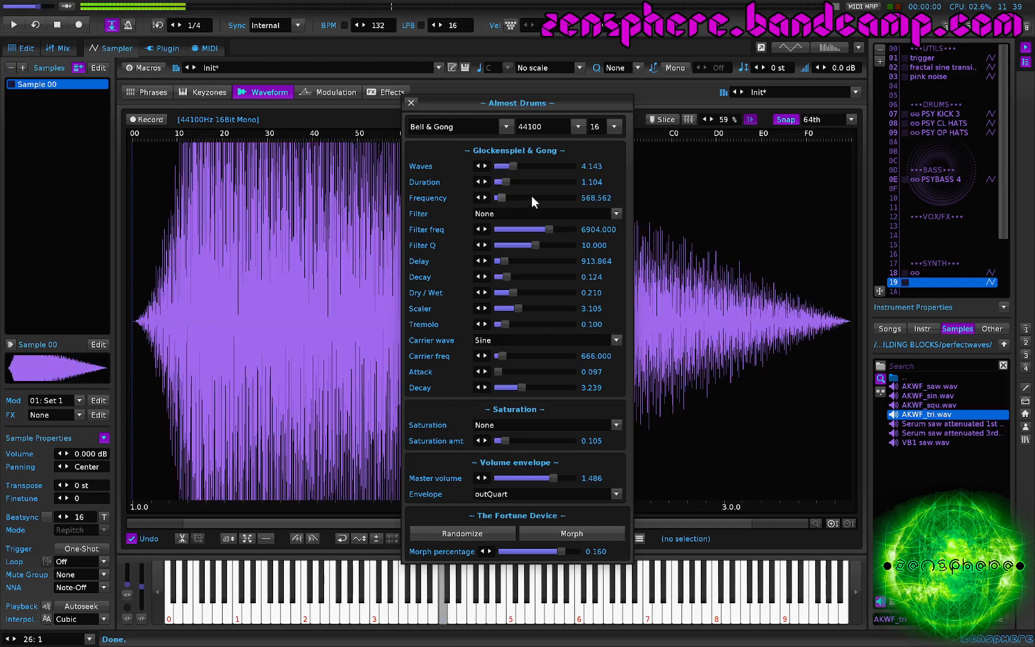
left_click(511, 165)
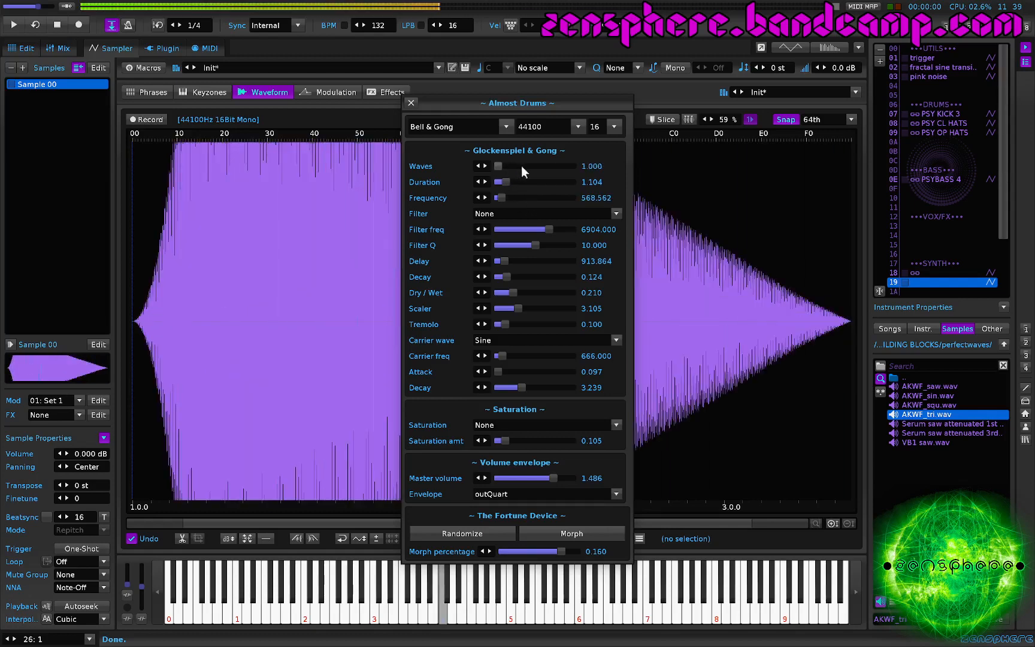
left_click(528, 167)
left_click(548, 164)
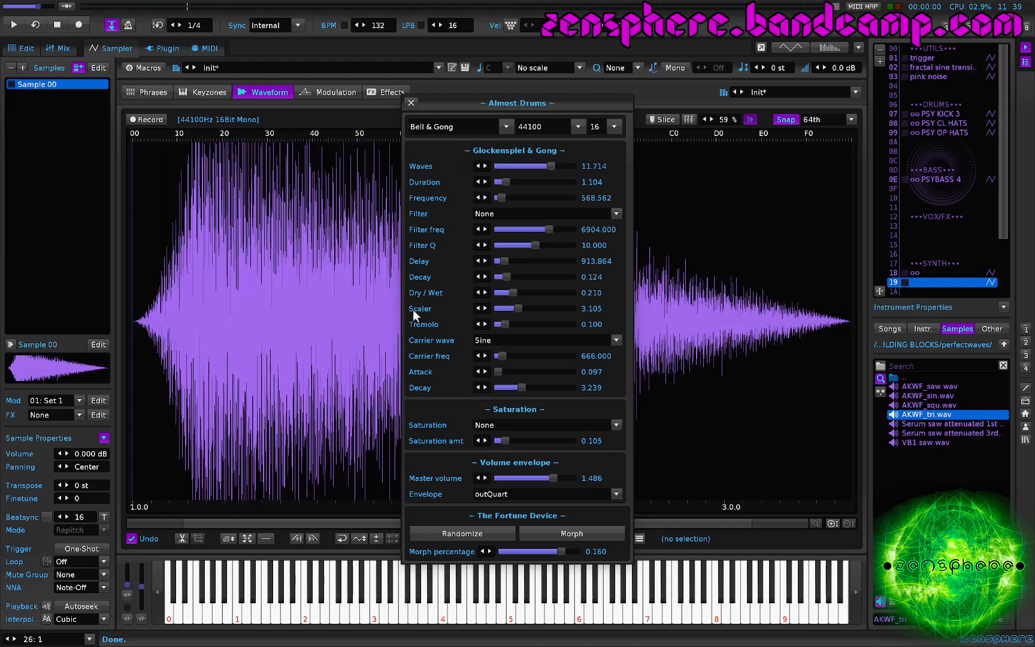
Audition the Sine carrier wave at carrier frequencies of 2096.029 and 477.143
left_click(490, 342)
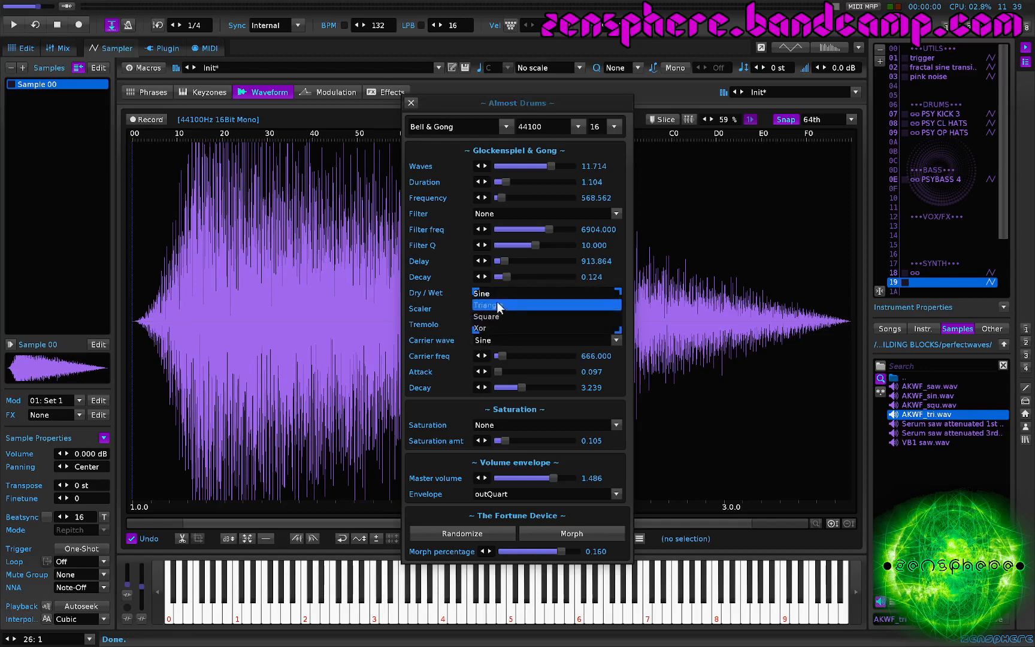
left_click(452, 309)
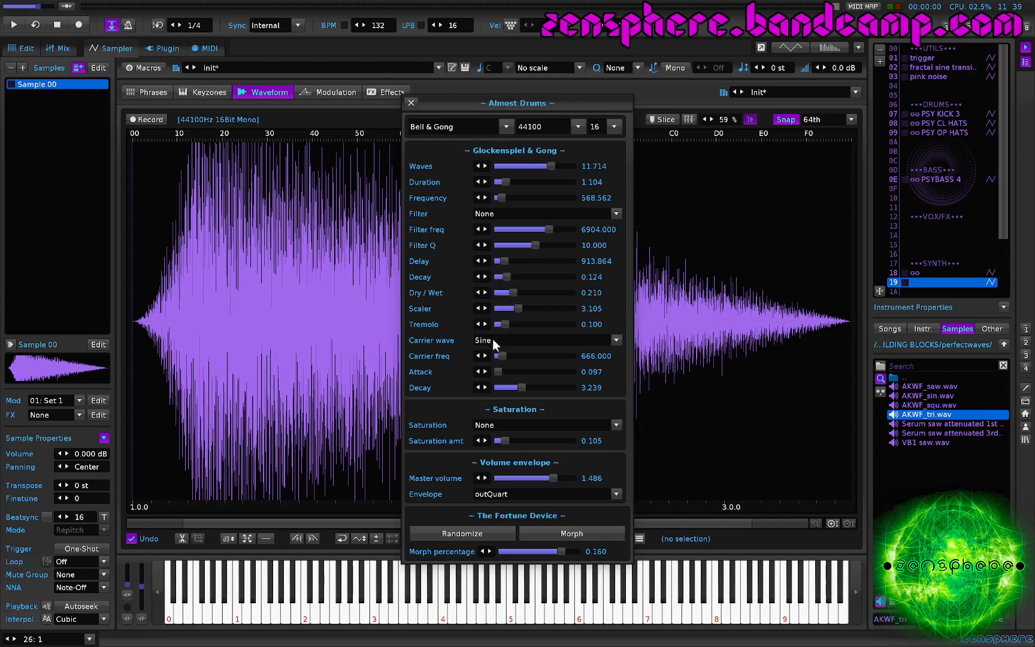
key("z")
left_click(511, 355)
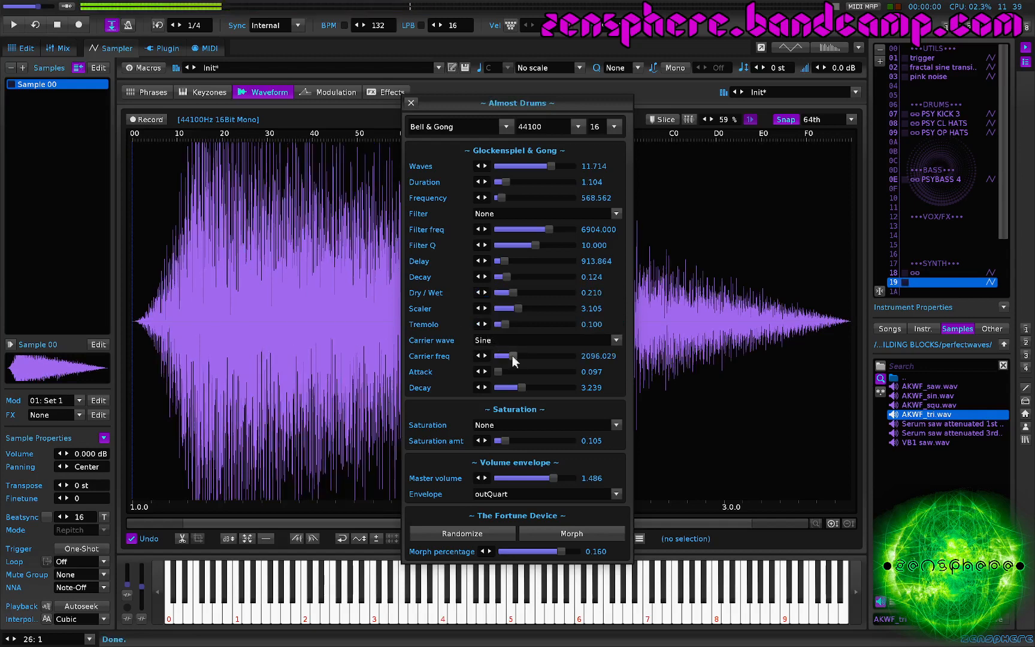
key("z")
left_click(502, 355)
key("z")
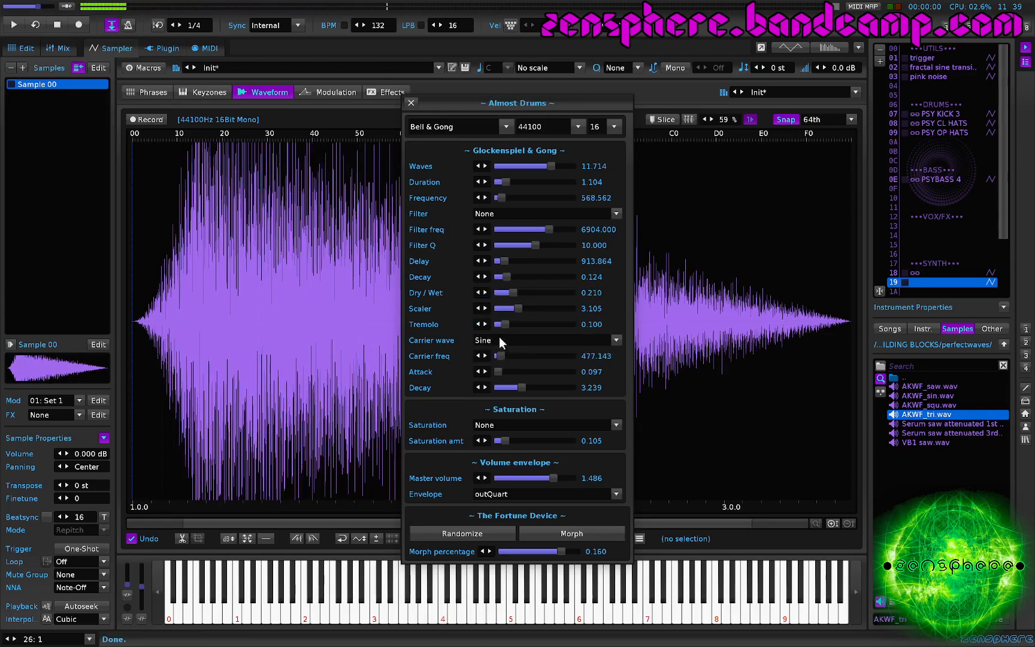
Change the carrier wave to Square, set the carrier frequency to 2191.257 and audition the sound
left_click(500, 339)
left_click(513, 317)
key("z")
left_click(510, 356)
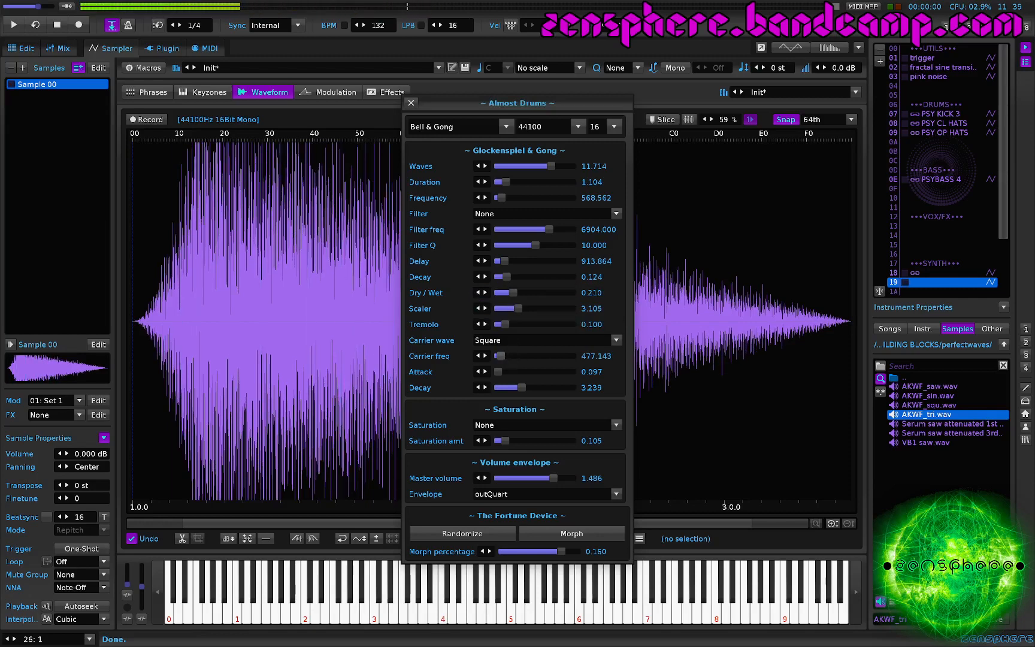
key("z")
Reduce the Bell & Gong's attack to 0.001, set the decay below it to 5.048 and audition the sound
left_click(501, 371)
key("z")
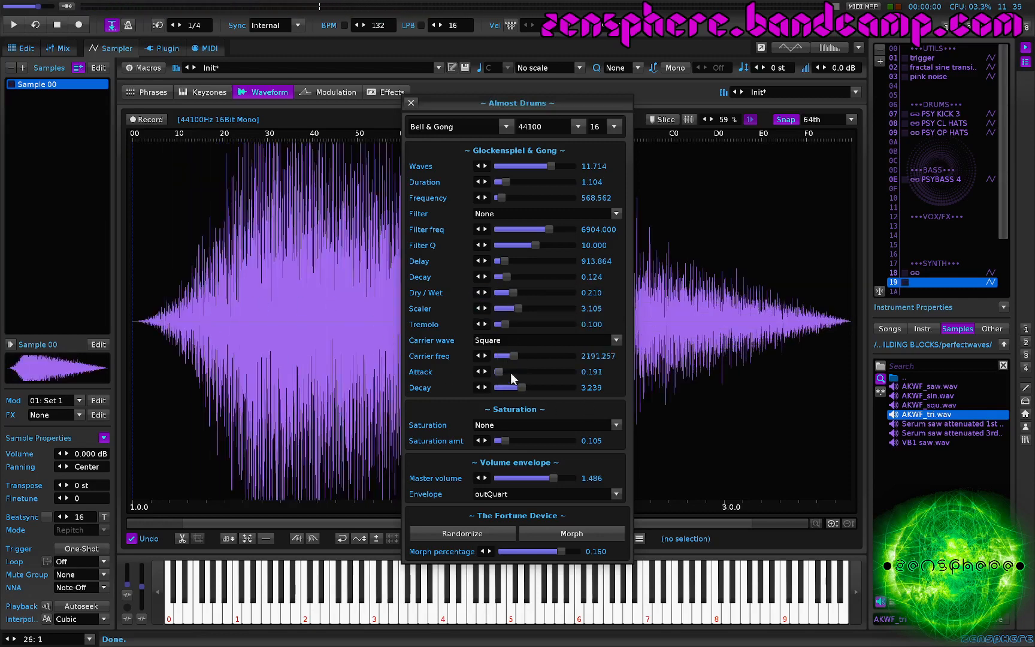
left_click(478, 372)
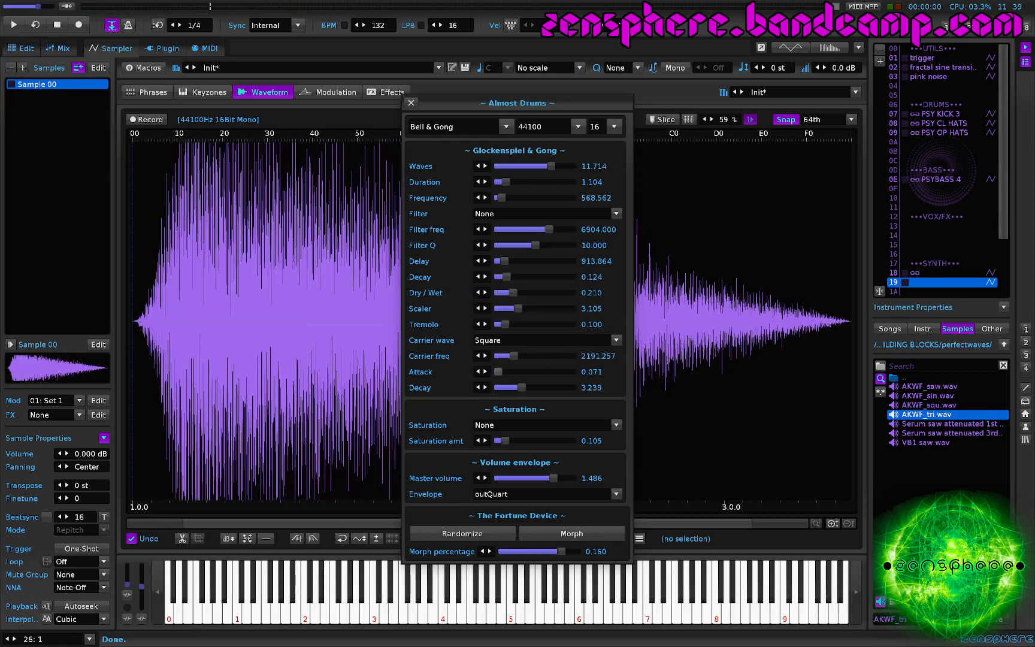
left_click(536, 389)
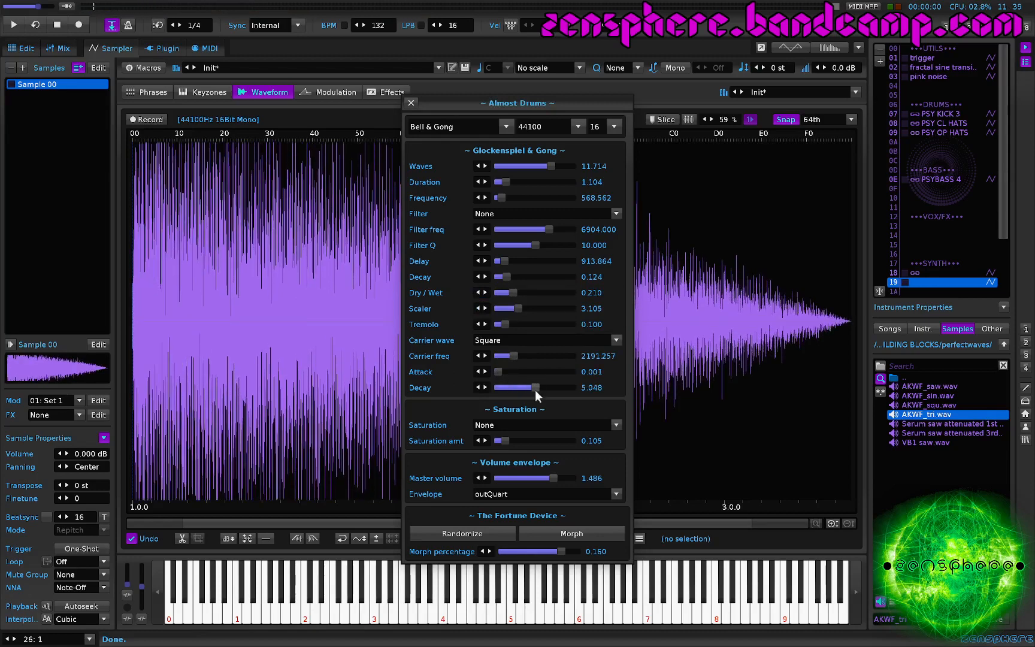
key("z")
Switch the drum type to Glitcher EX, generate a glitch sample with Randomize and audition it
scroll(444, 128, "down", 1)
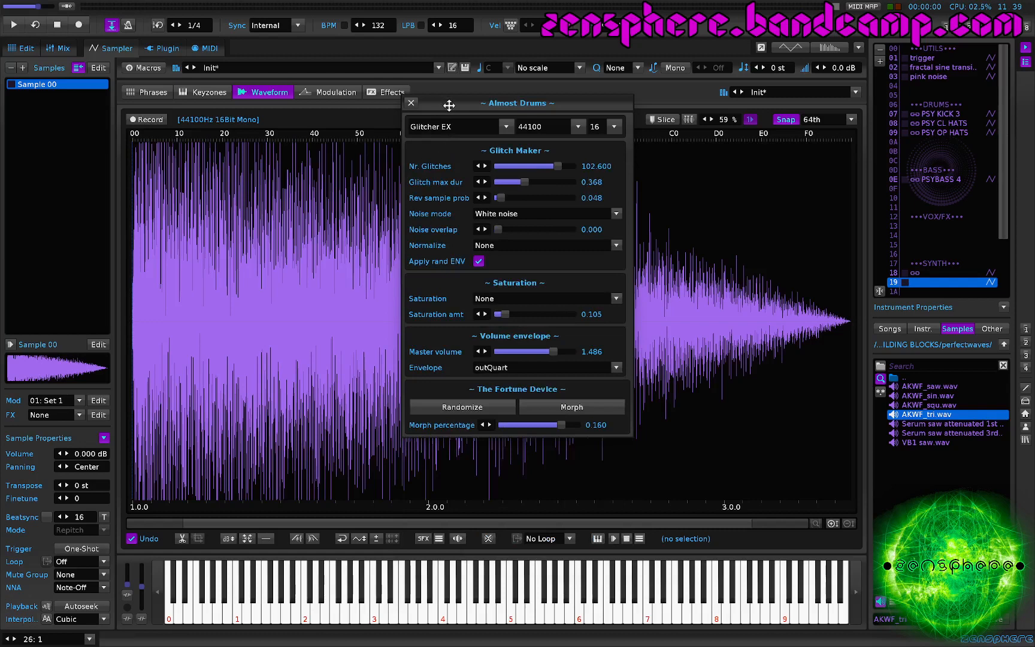
left_click(470, 407)
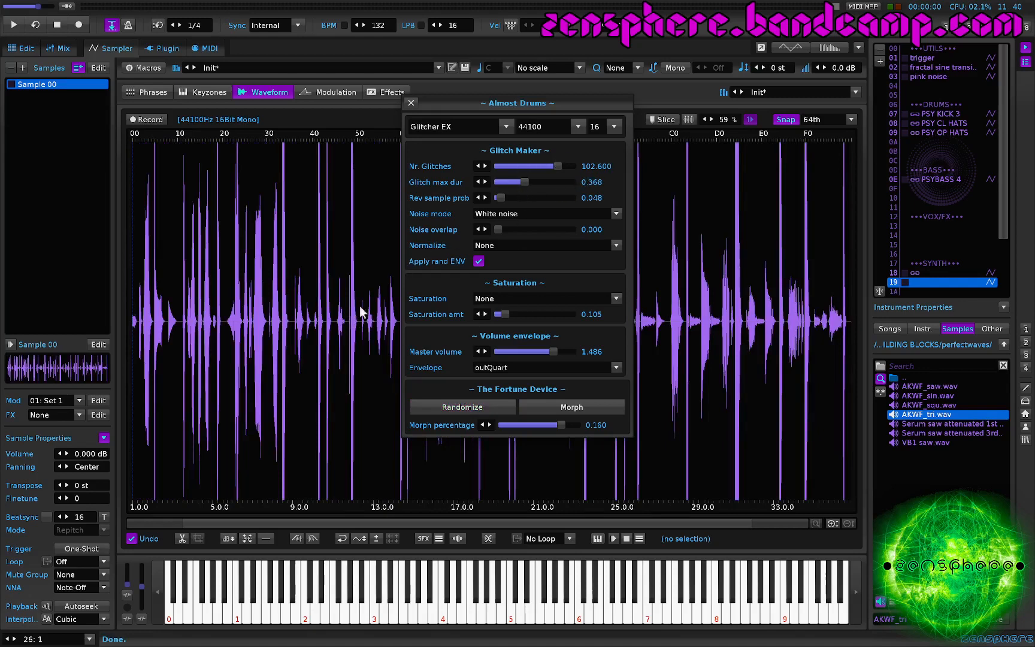
key("z")
Set the maximum glitch duration to 0.080 and the number of glitches to 40.914, and audition the sample
mouse_move(525, 183)
left_mouse_down()
mouse_move(502, 182)
mouse_move(522, 166)
left_mouse_up()
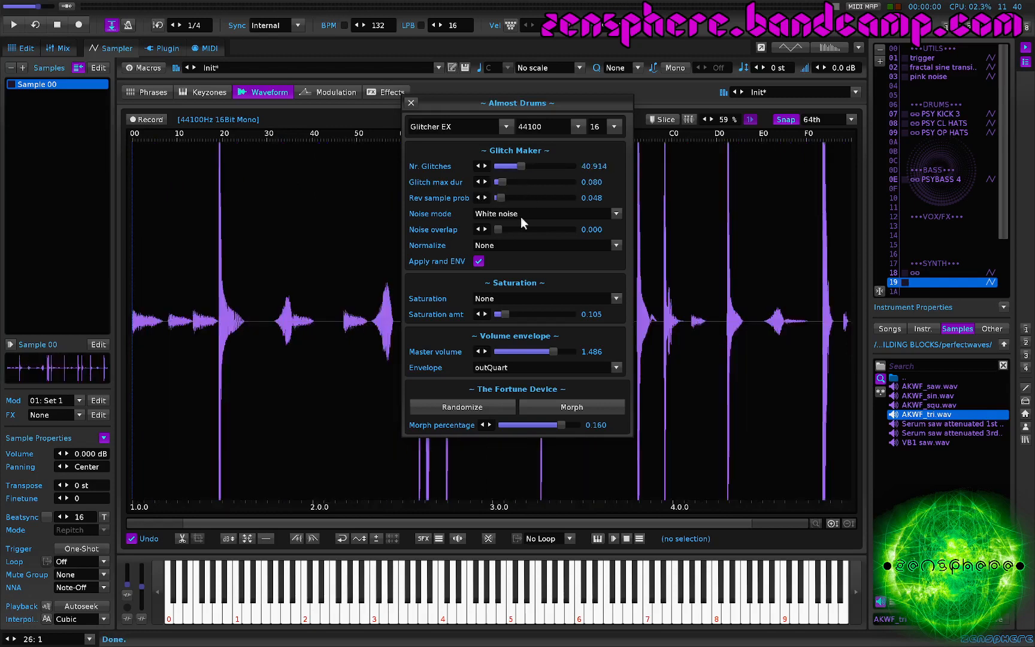
key("z")
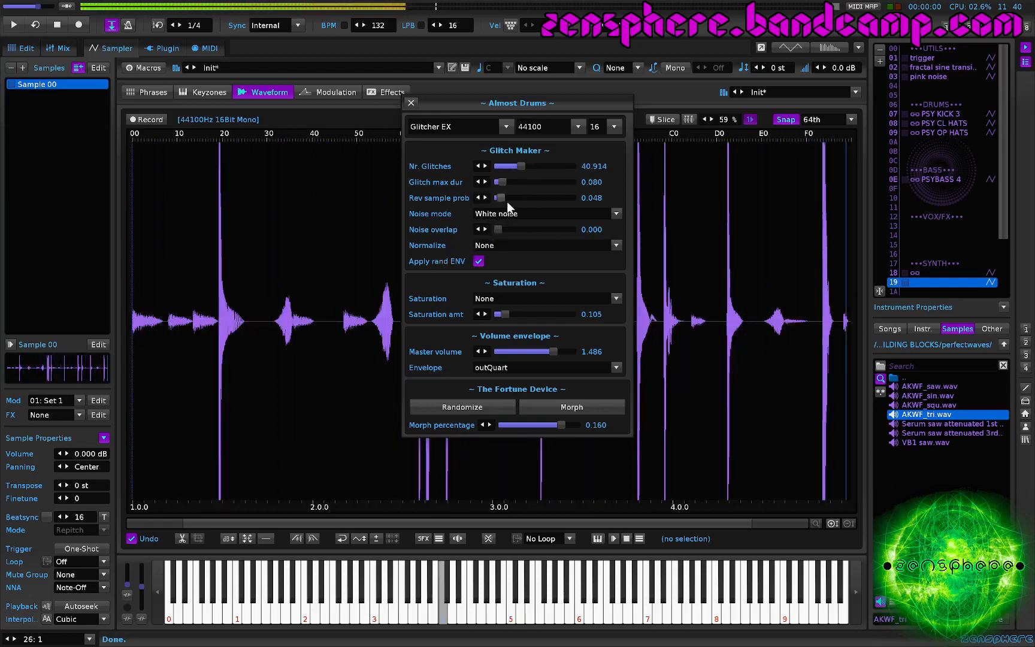
Set the reverse sample probability to 0.381 and the noise overlap to 0.162, auditioning the glitch sample after each change
left_click_drag(521, 197, 527, 196)
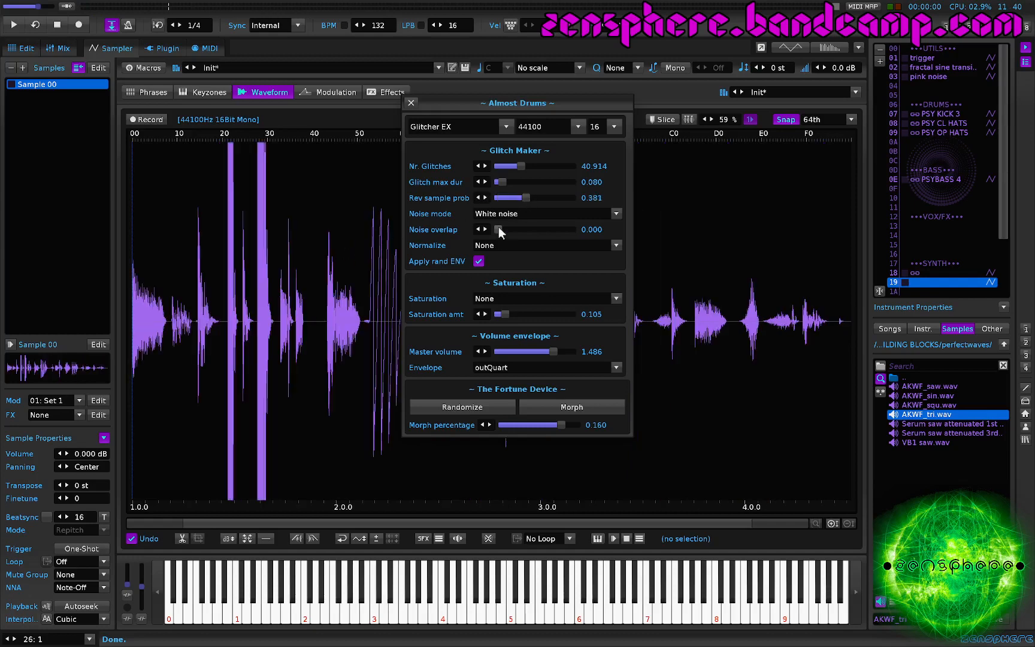
key("z")
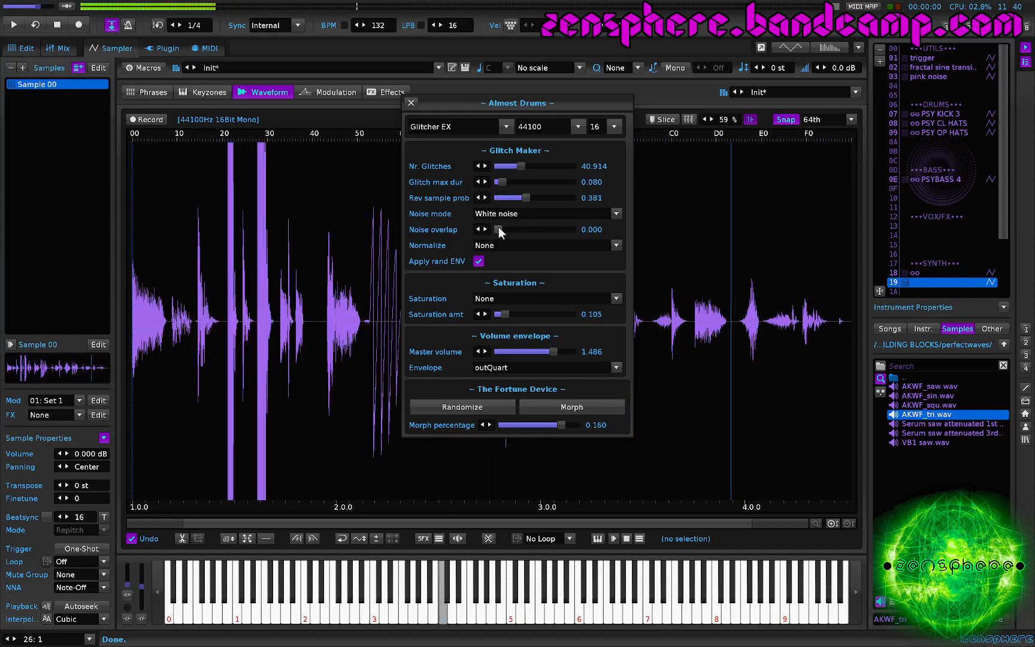
left_click_drag(498, 229, 518, 226)
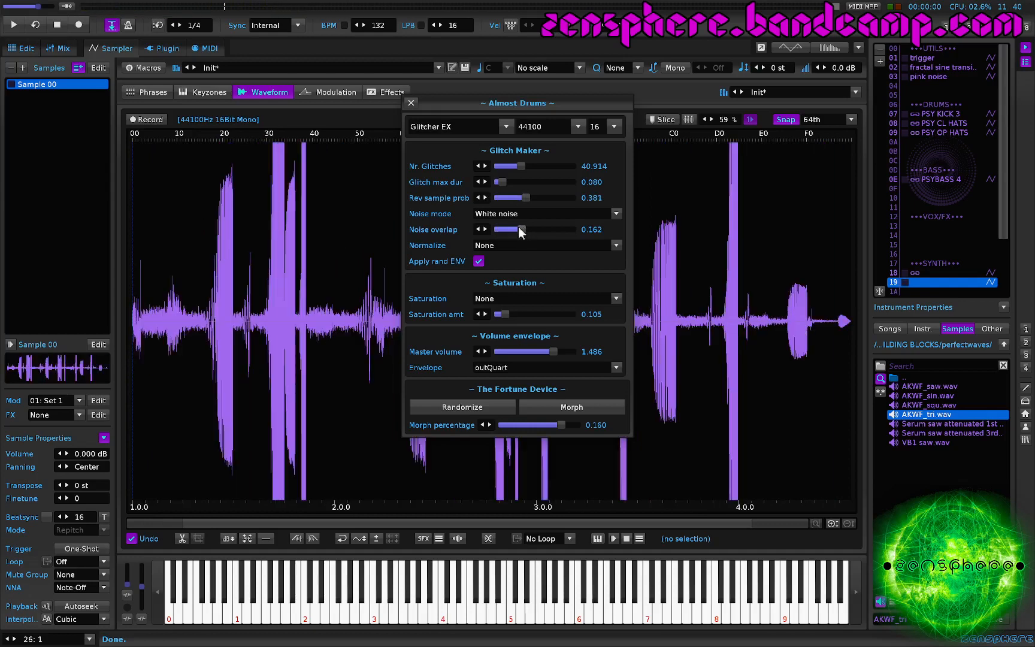
key("z")
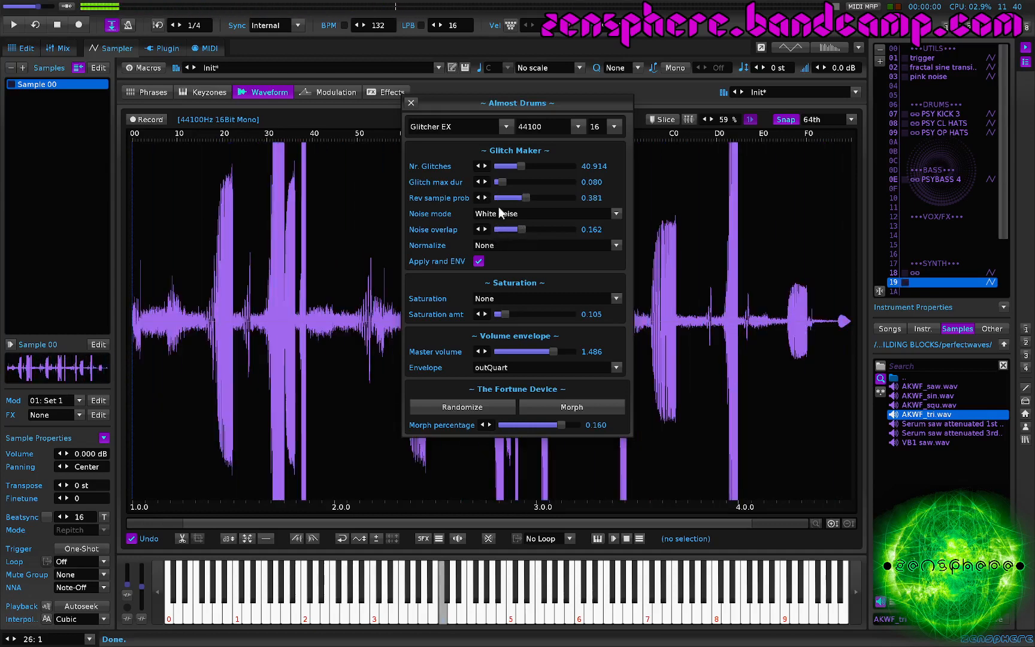
Normalize each sample separately, raise the noise overlap to 0.163 and audition the regenerated glitch sample
left_click(499, 214)
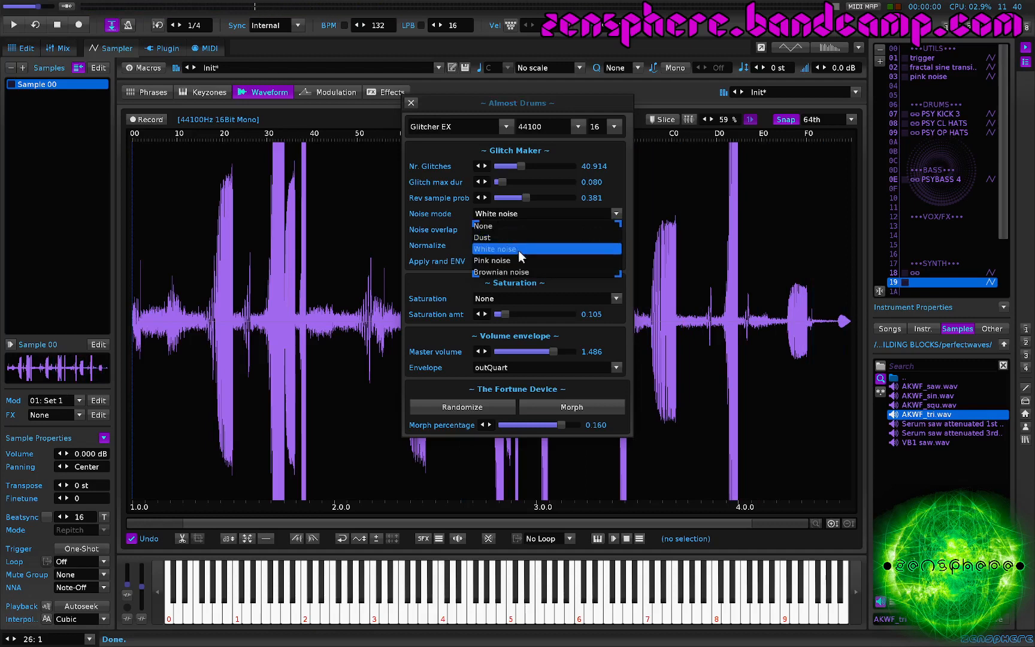
left_click(433, 203)
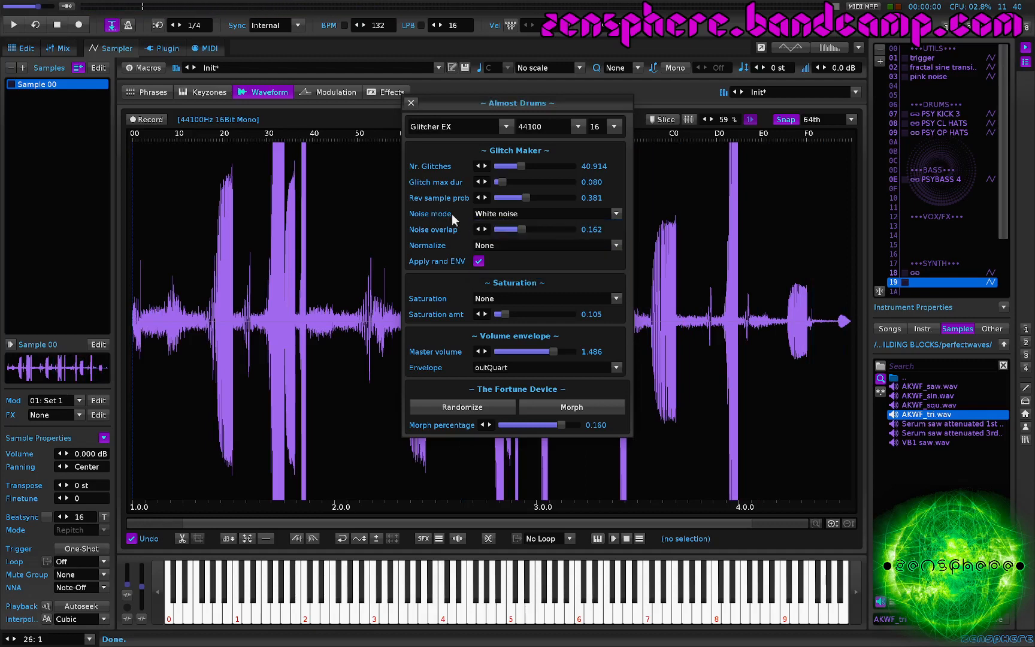
left_click(495, 246)
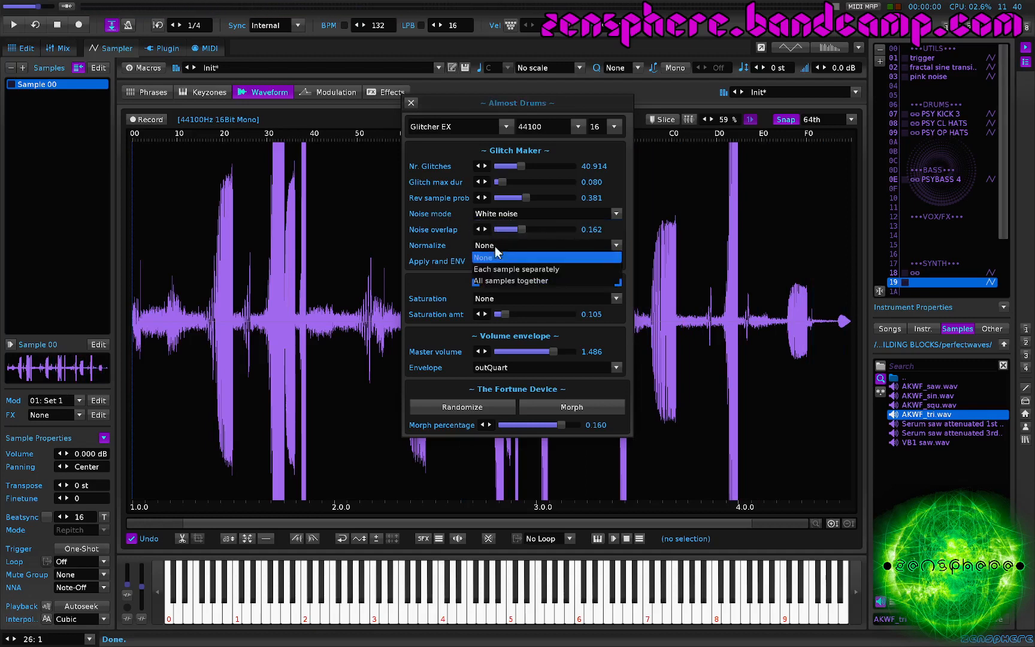
left_click(518, 270)
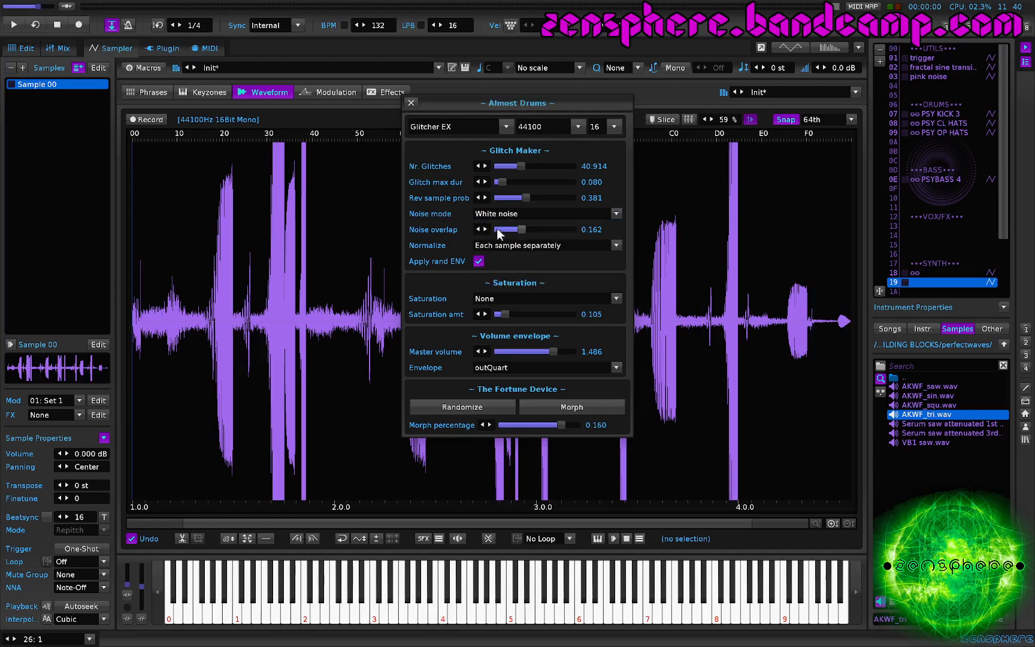
left_click(485, 229)
key("z")
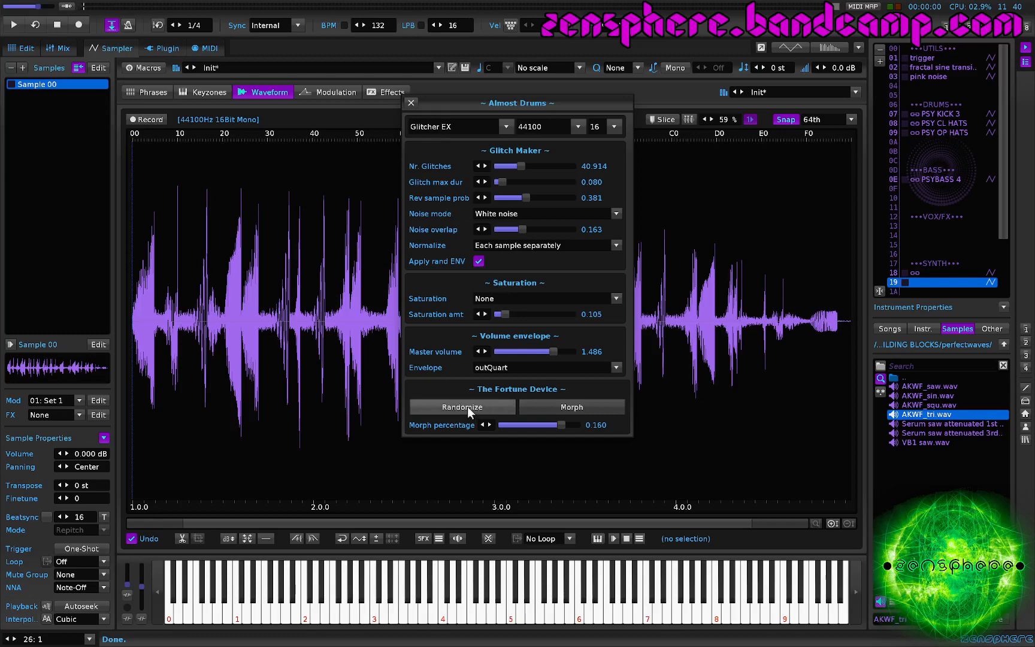
Close the Almost Drums dialog, then select the entire glitch waveform and audition it
left_click(411, 103)
key("ctrl+a")
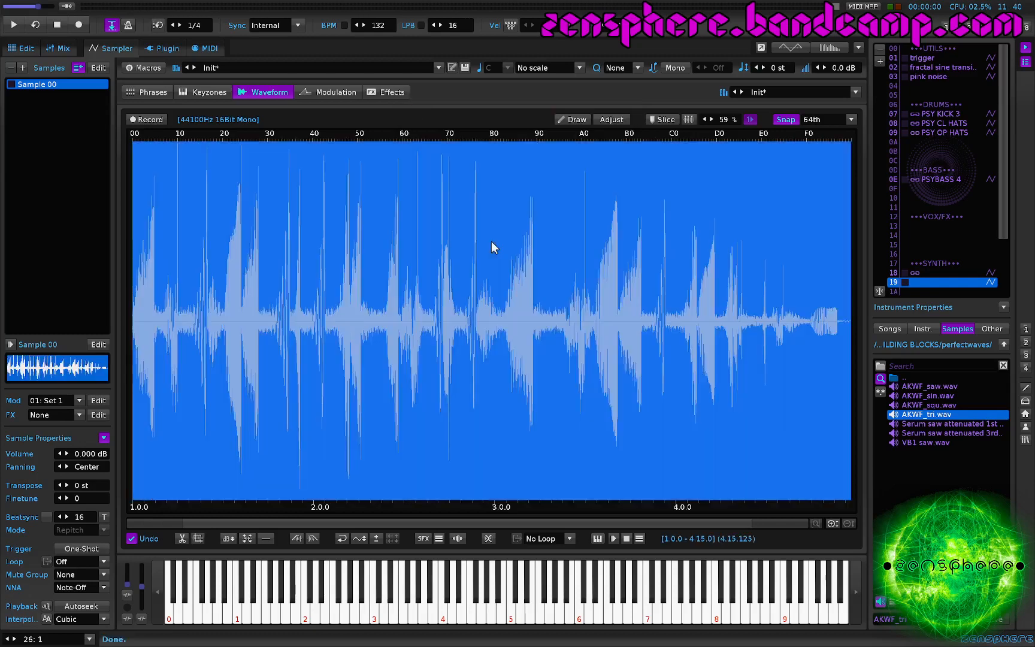
key("z")
scroll(434, 331, "up", 3)
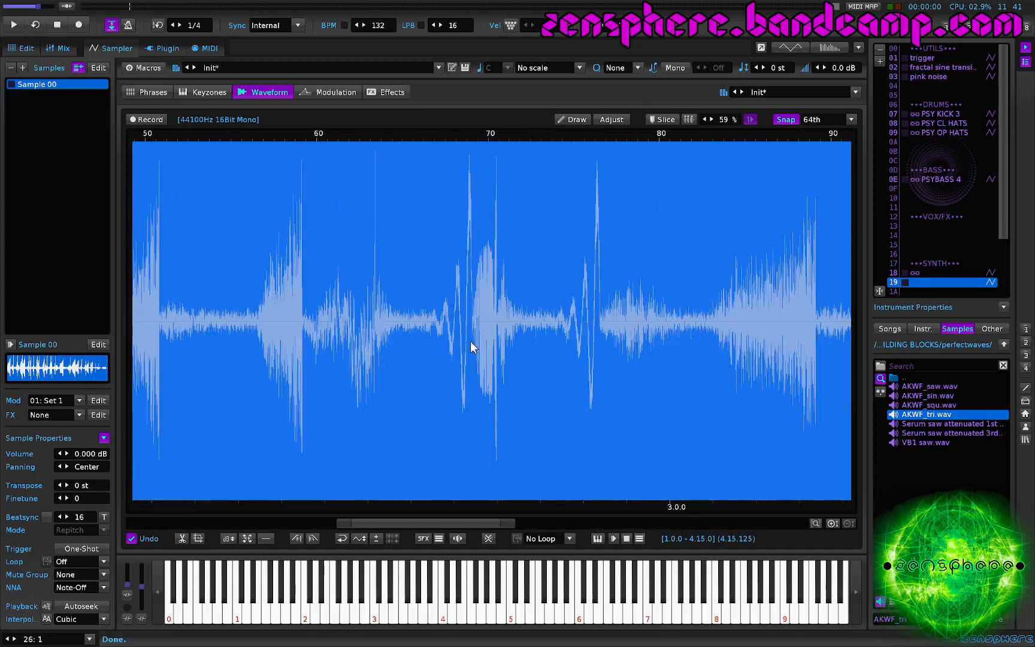
scroll(434, 347, "down", 4)
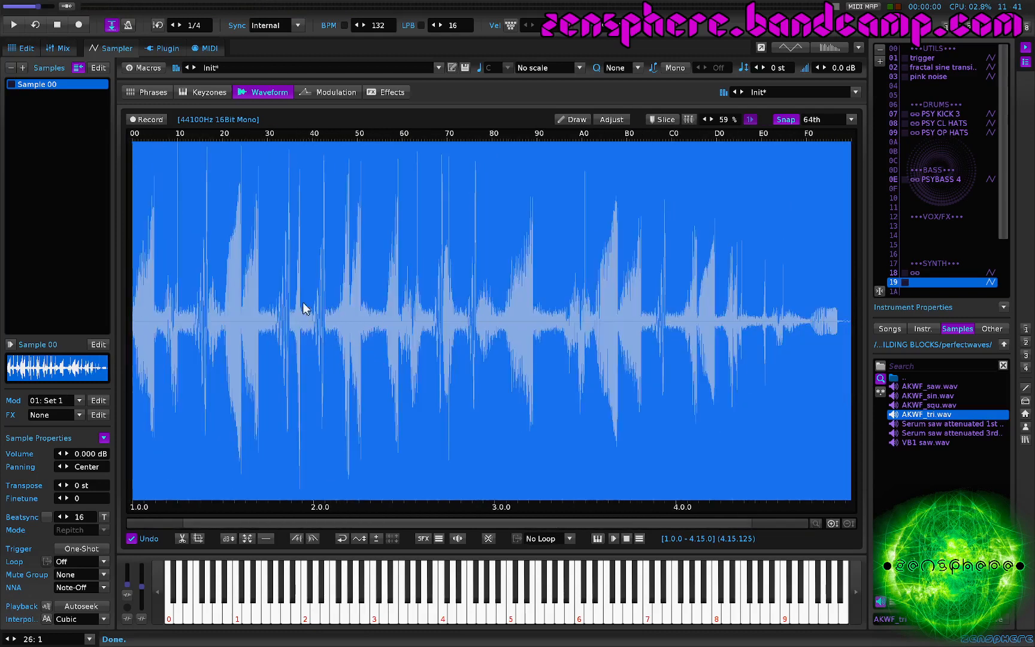